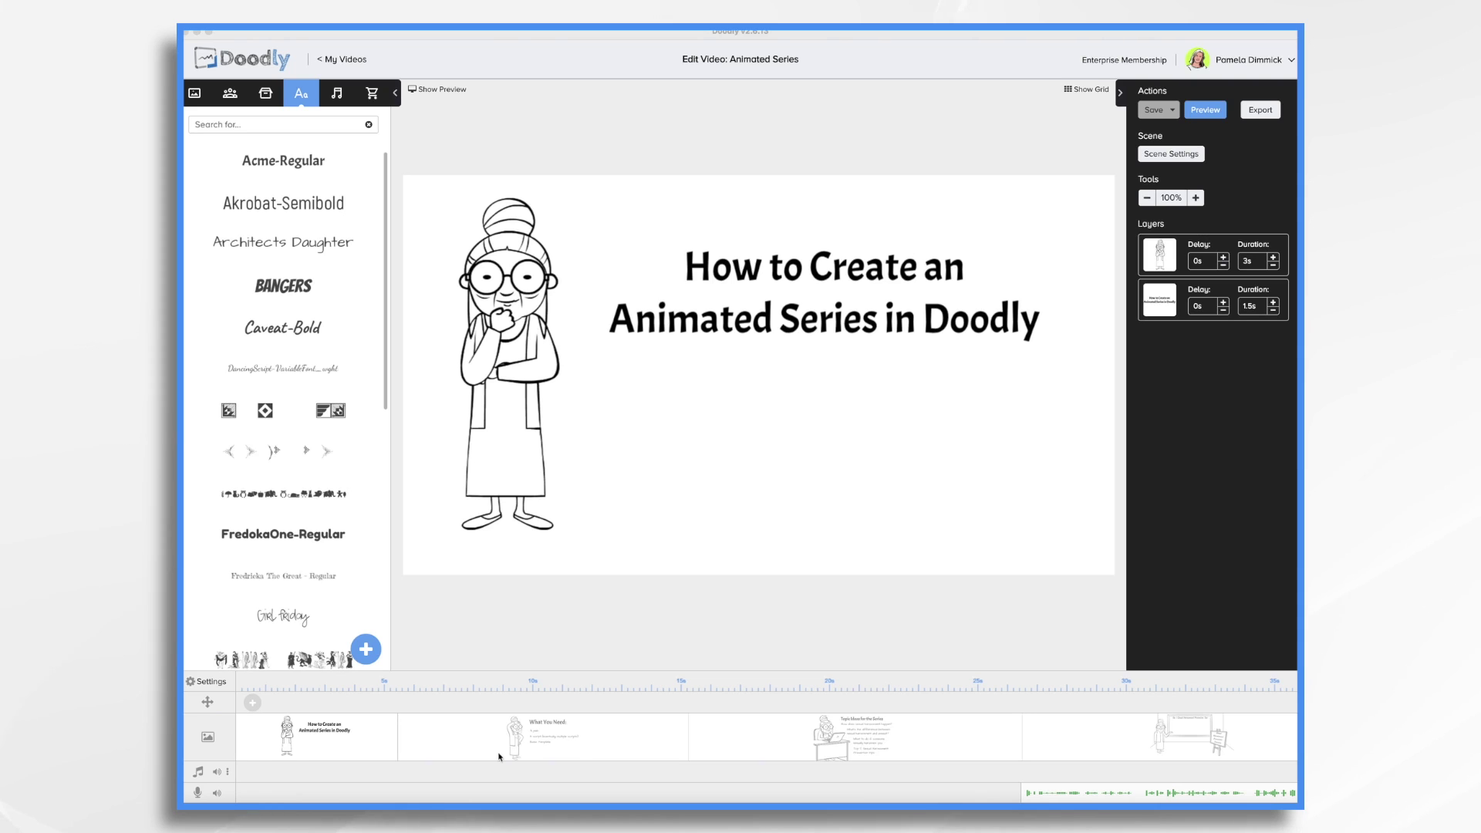
View the What You Need scene, then switch to the Topic Ideas for the Series scene
click(603, 743)
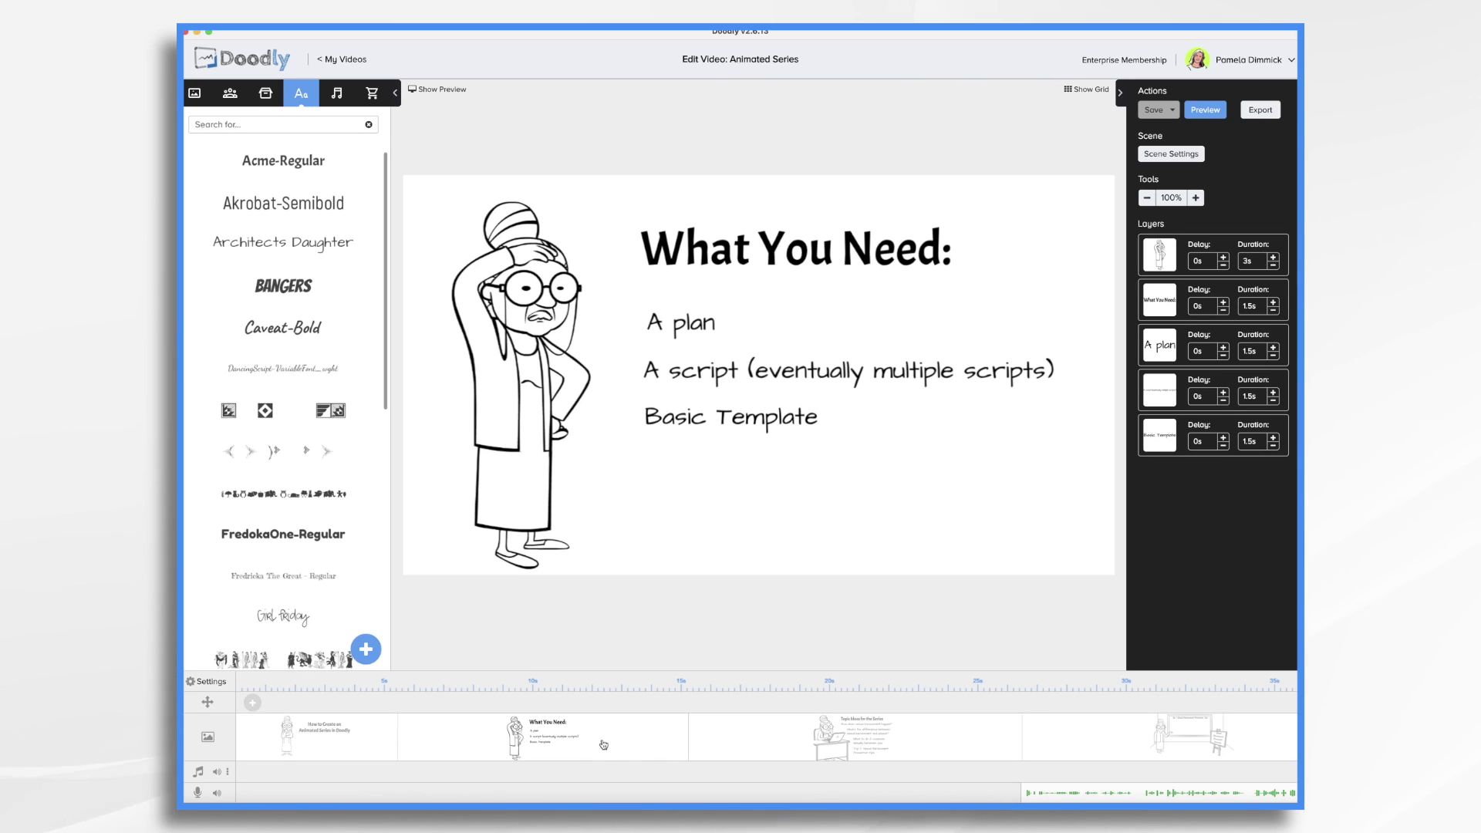
click(806, 752)
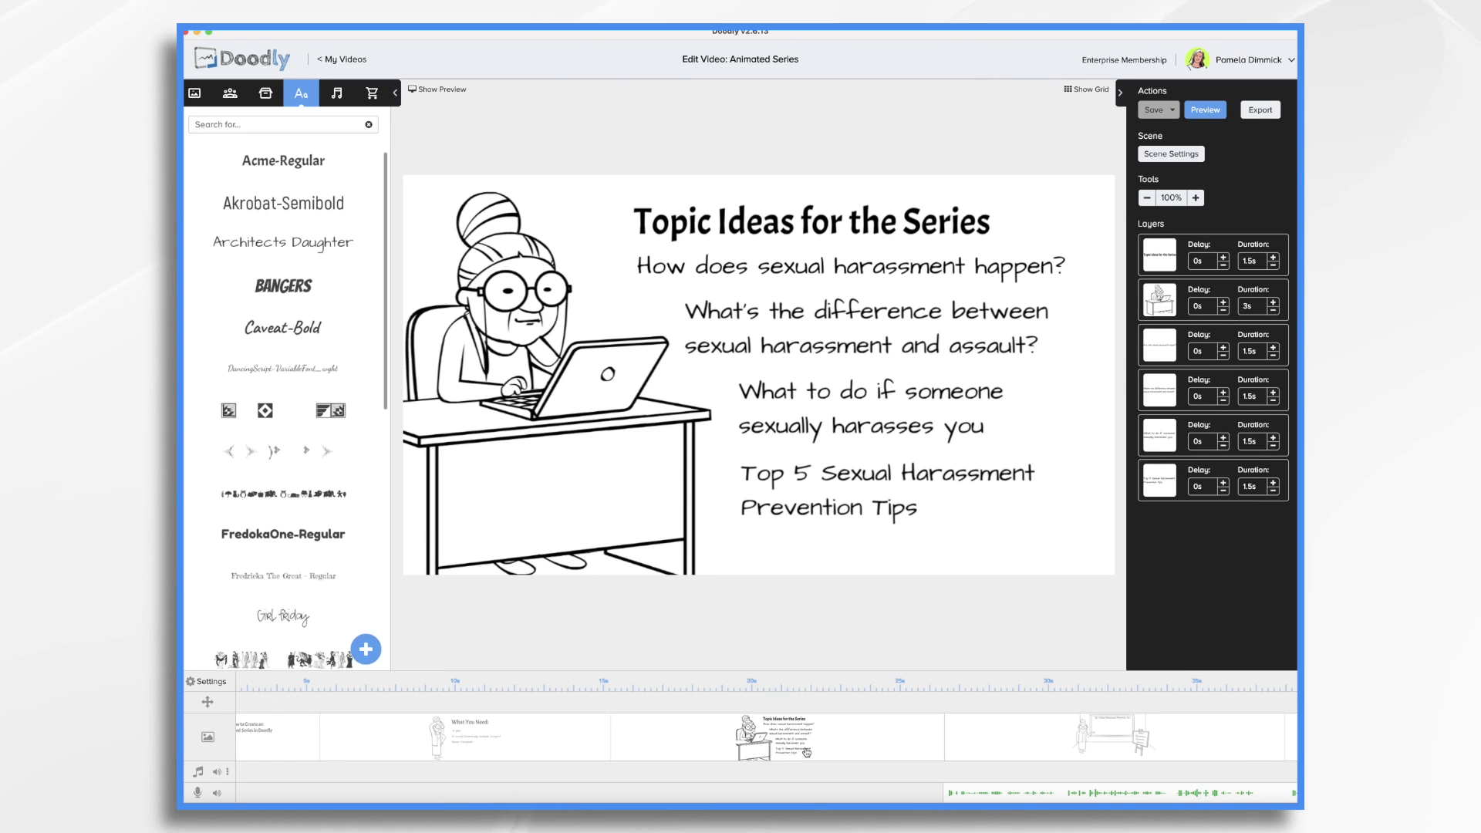
Go through the Top 5 prevention tips board and tip scenes one to four, ending on sarcasm
click(1026, 741)
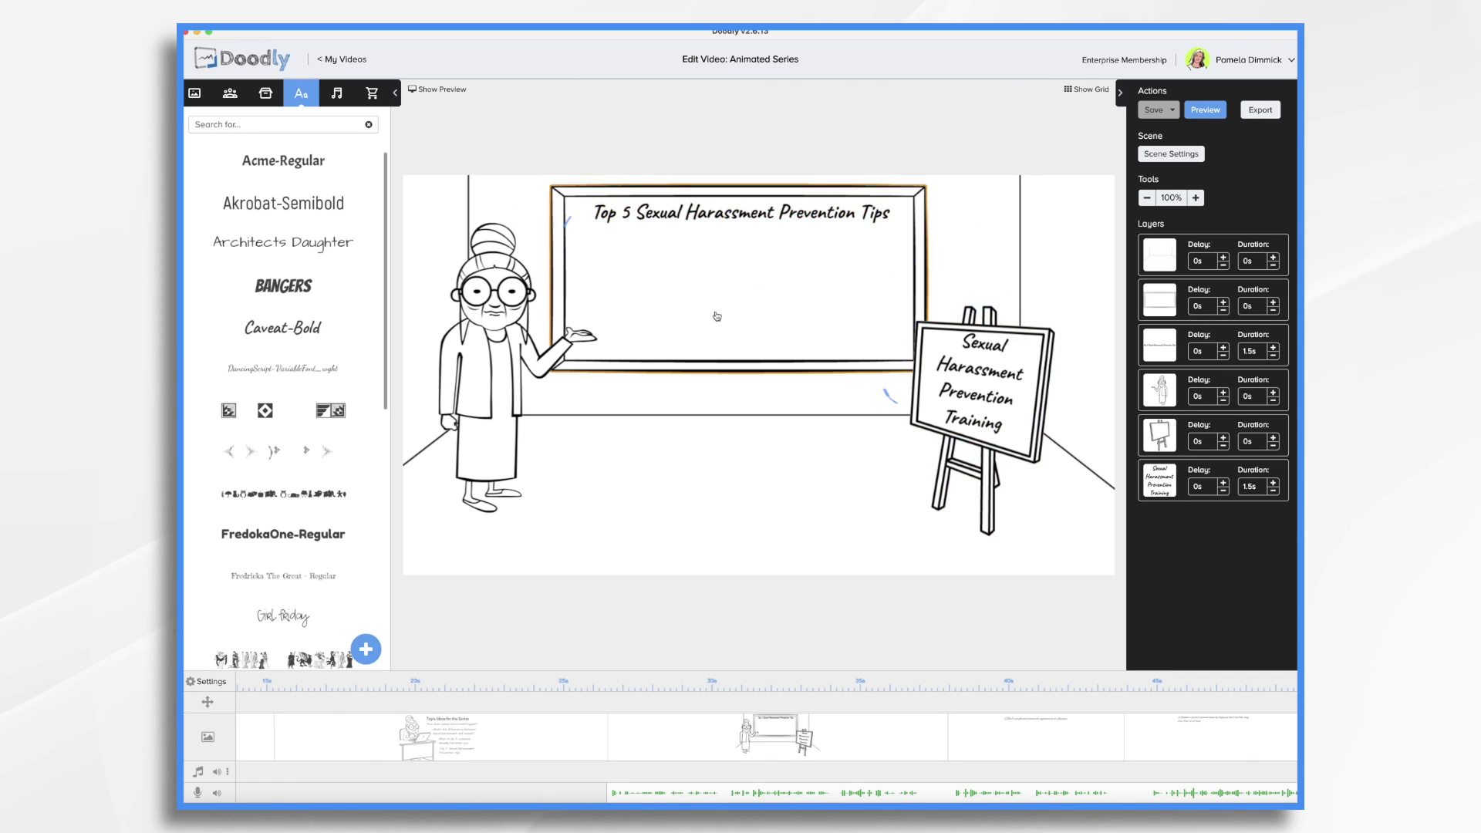
click(1011, 745)
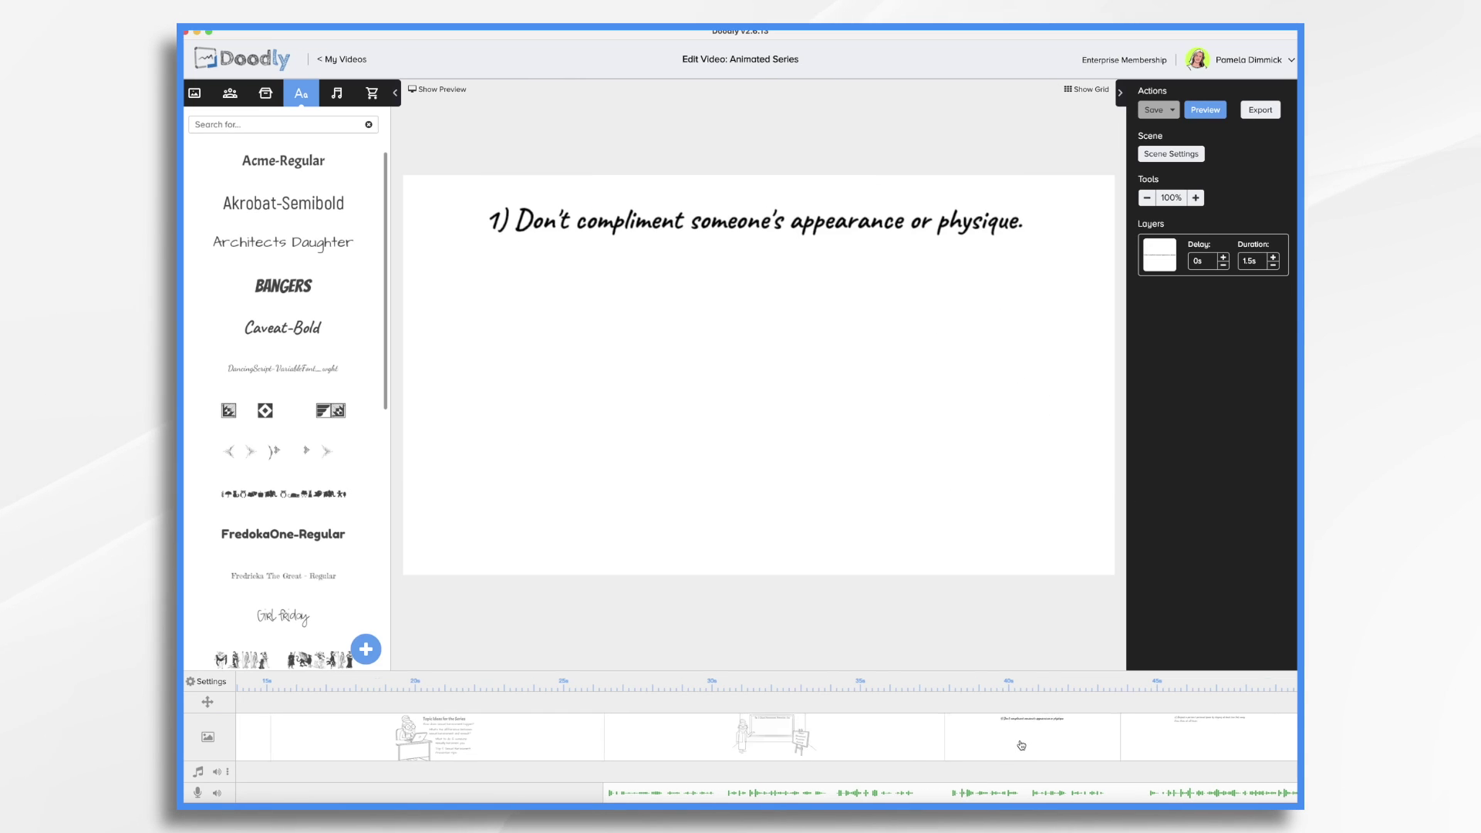
click(974, 745)
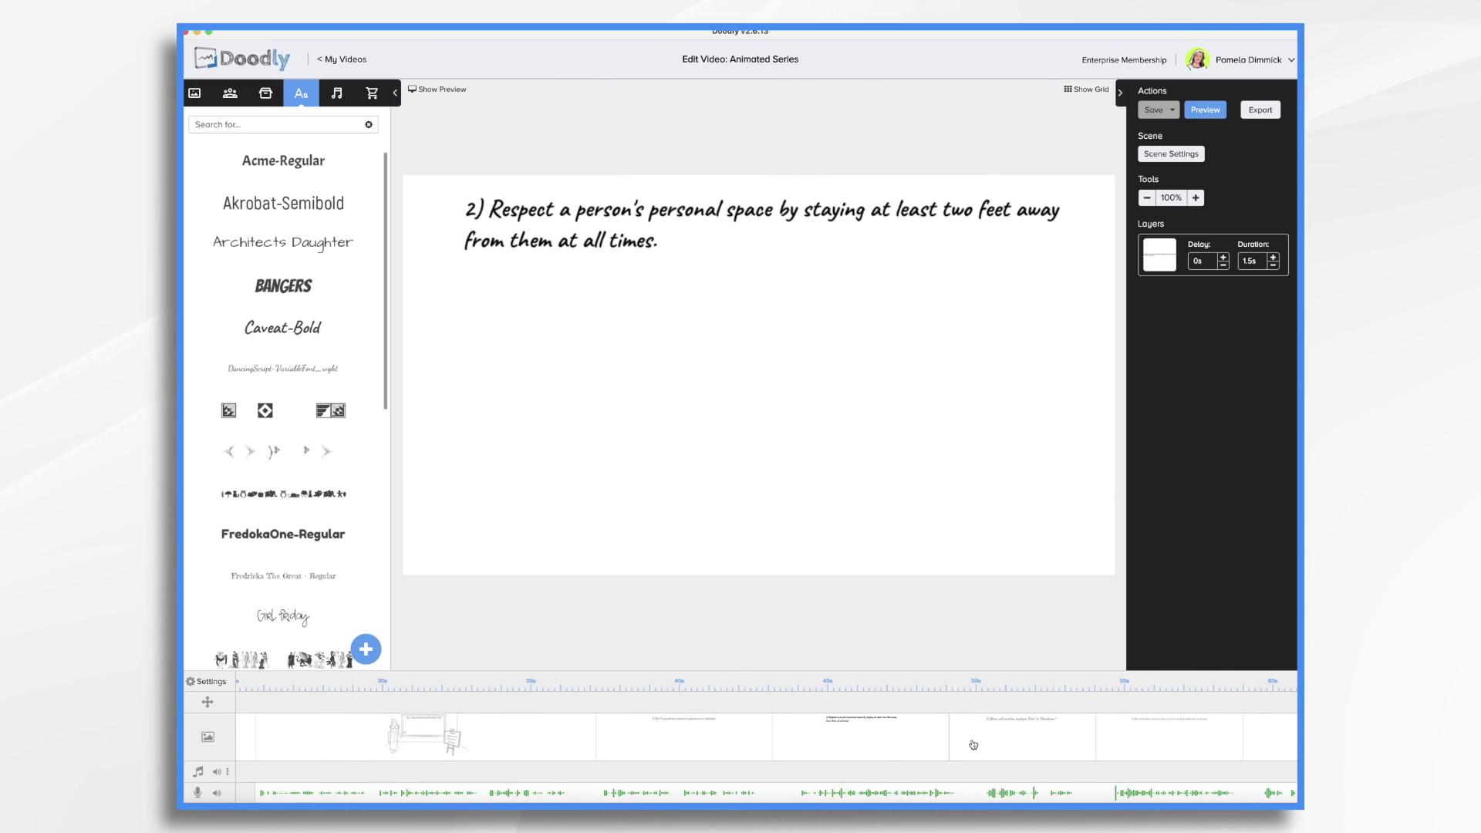
click(970, 746)
click(952, 749)
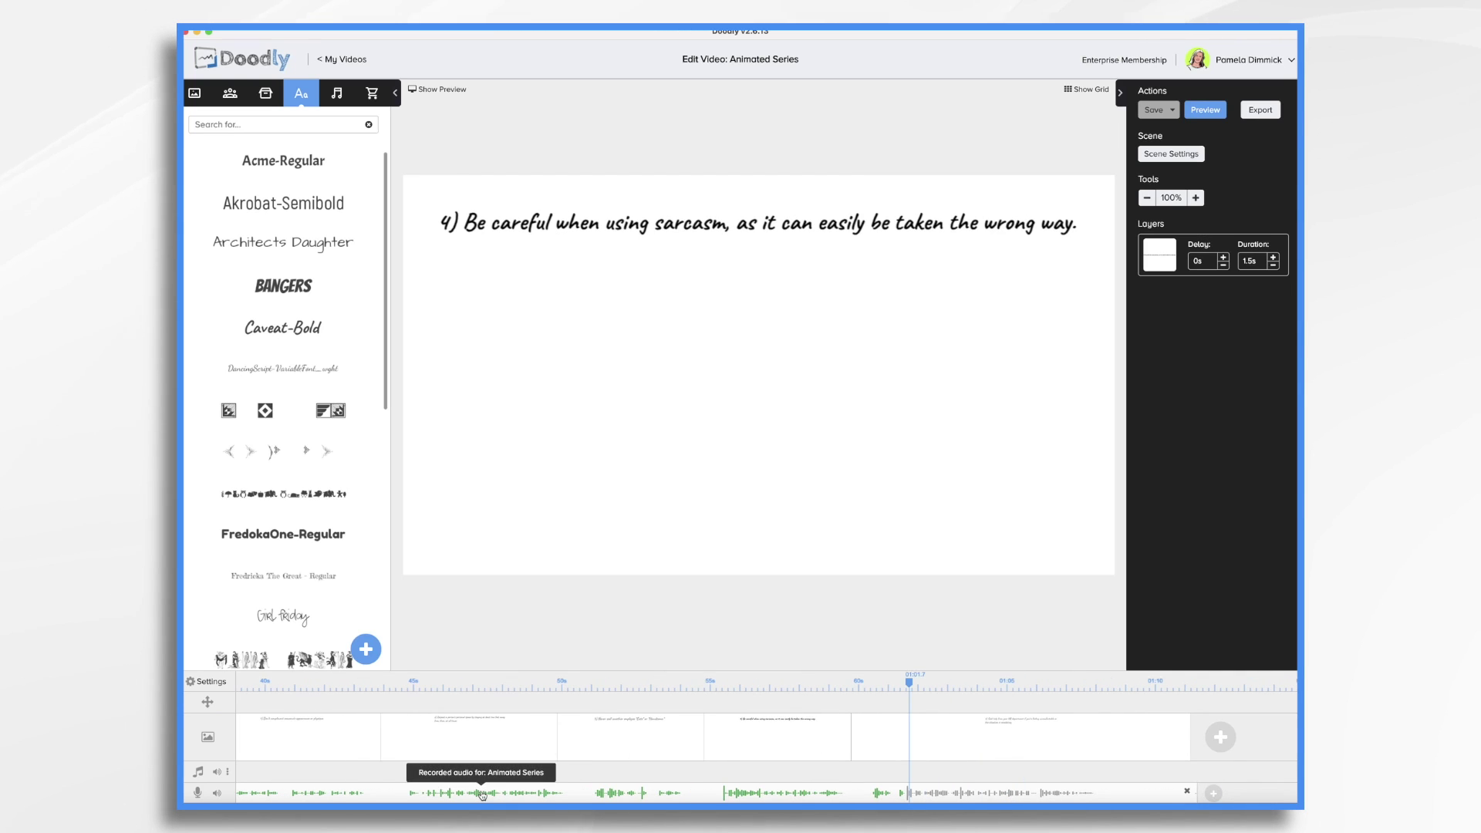
scroll(480, 779, left, 5)
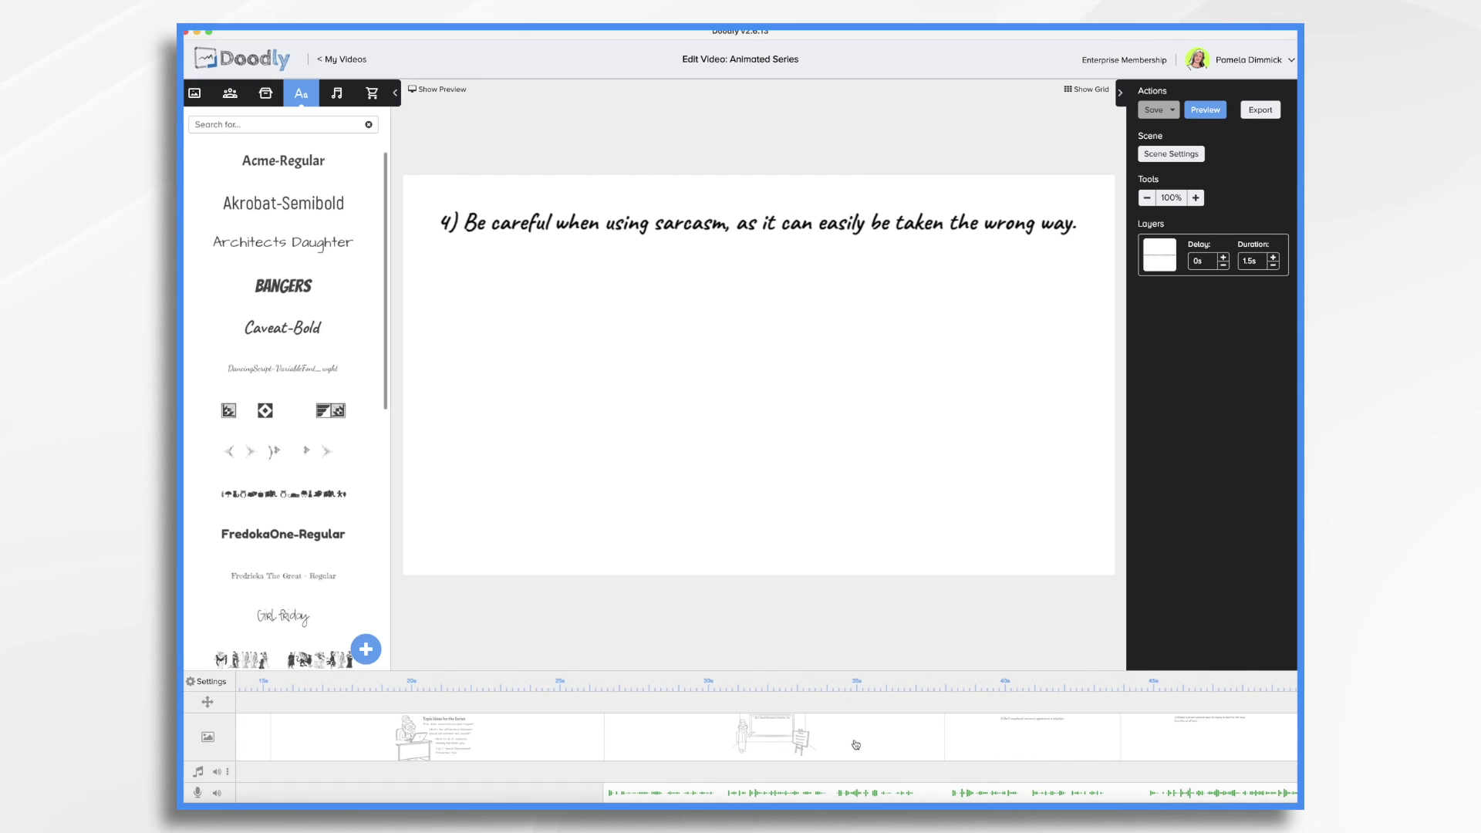
scroll(823, 741, right, 5)
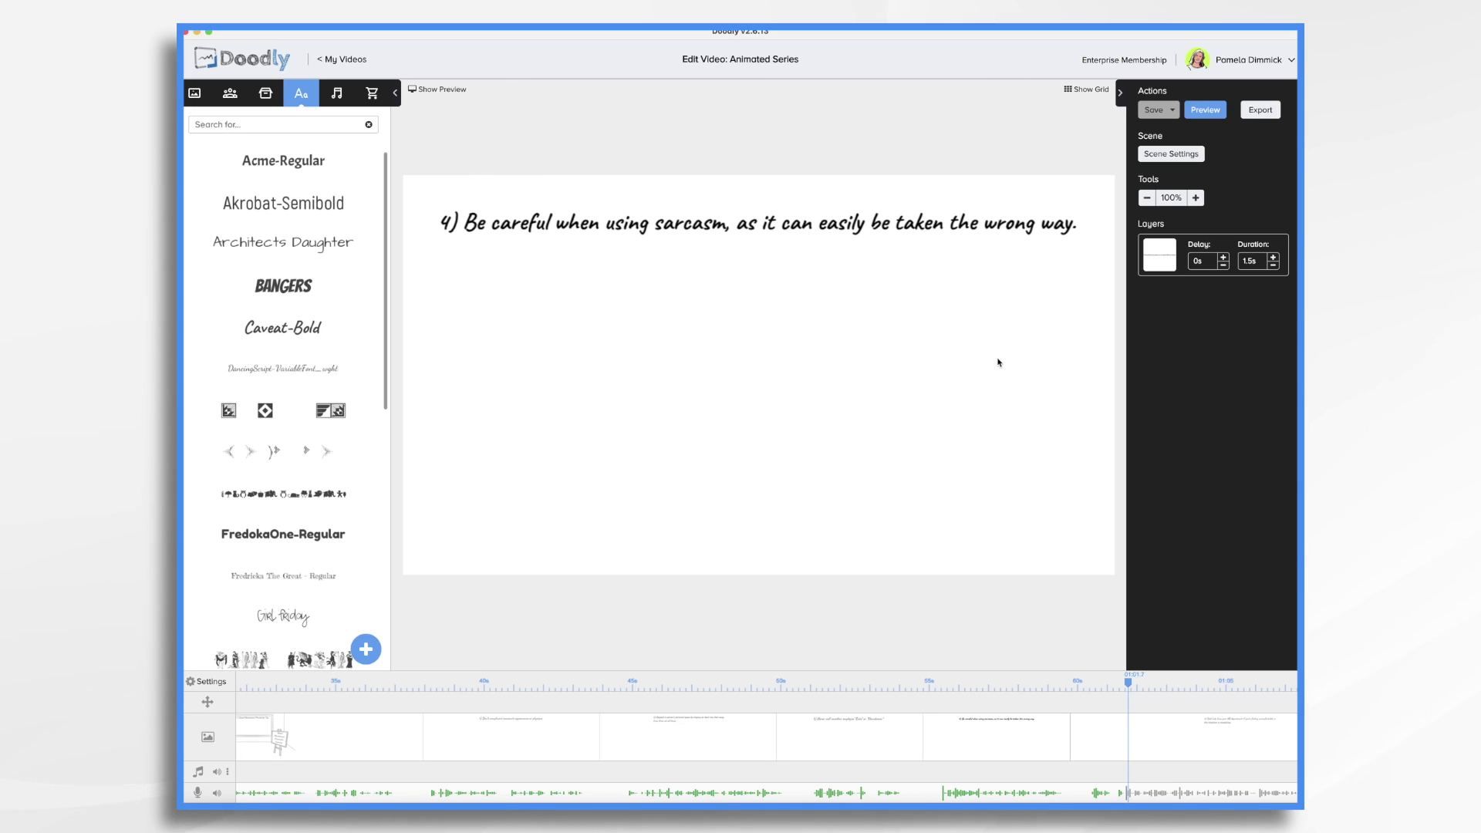
scroll(304, 750, left, 10)
Delete the opening 'How to Create an Animated Series in Doodly' title scene, save, and exit to My Videos
click(309, 747)
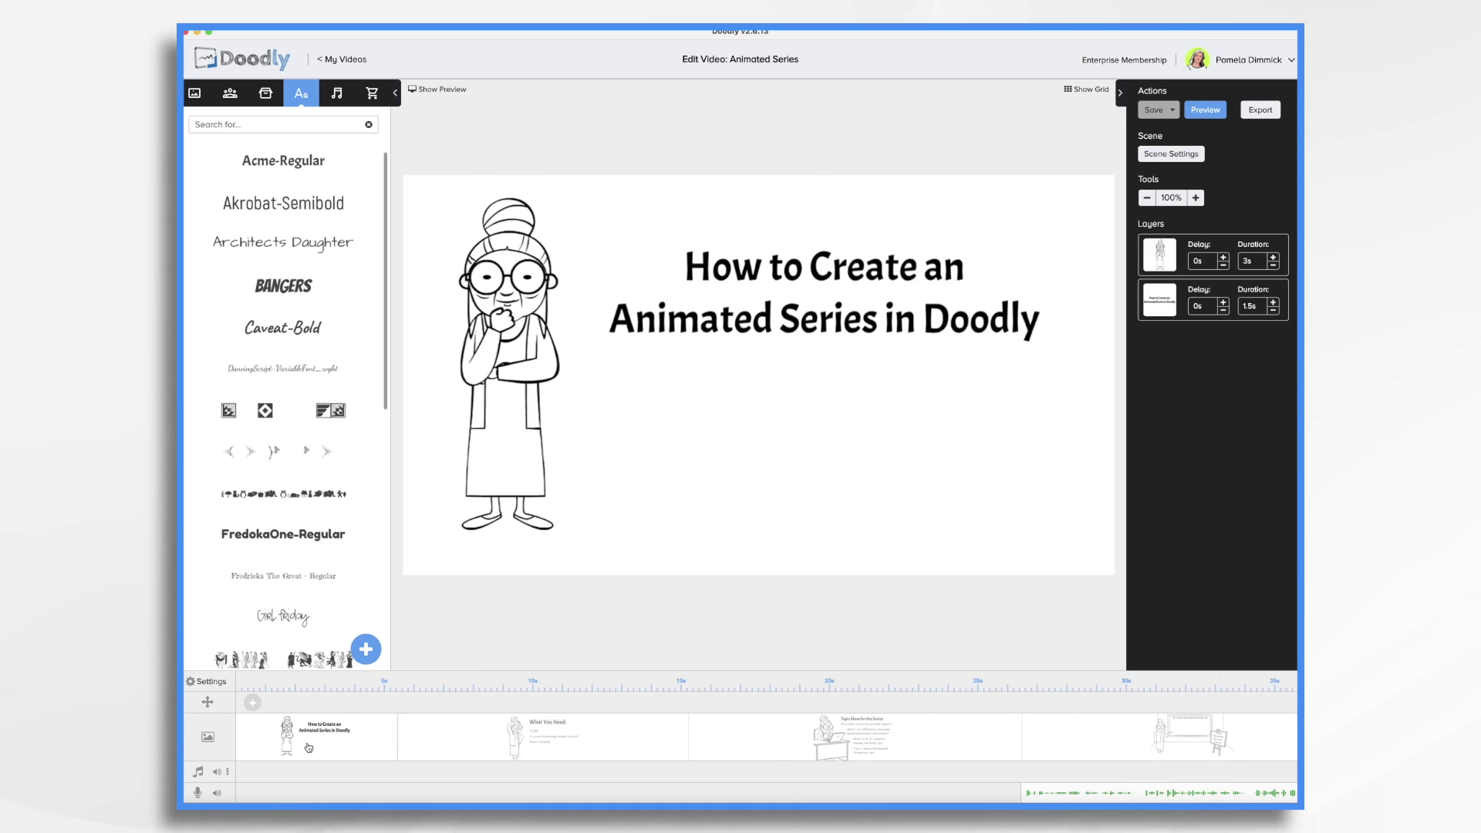
right_click(309, 746)
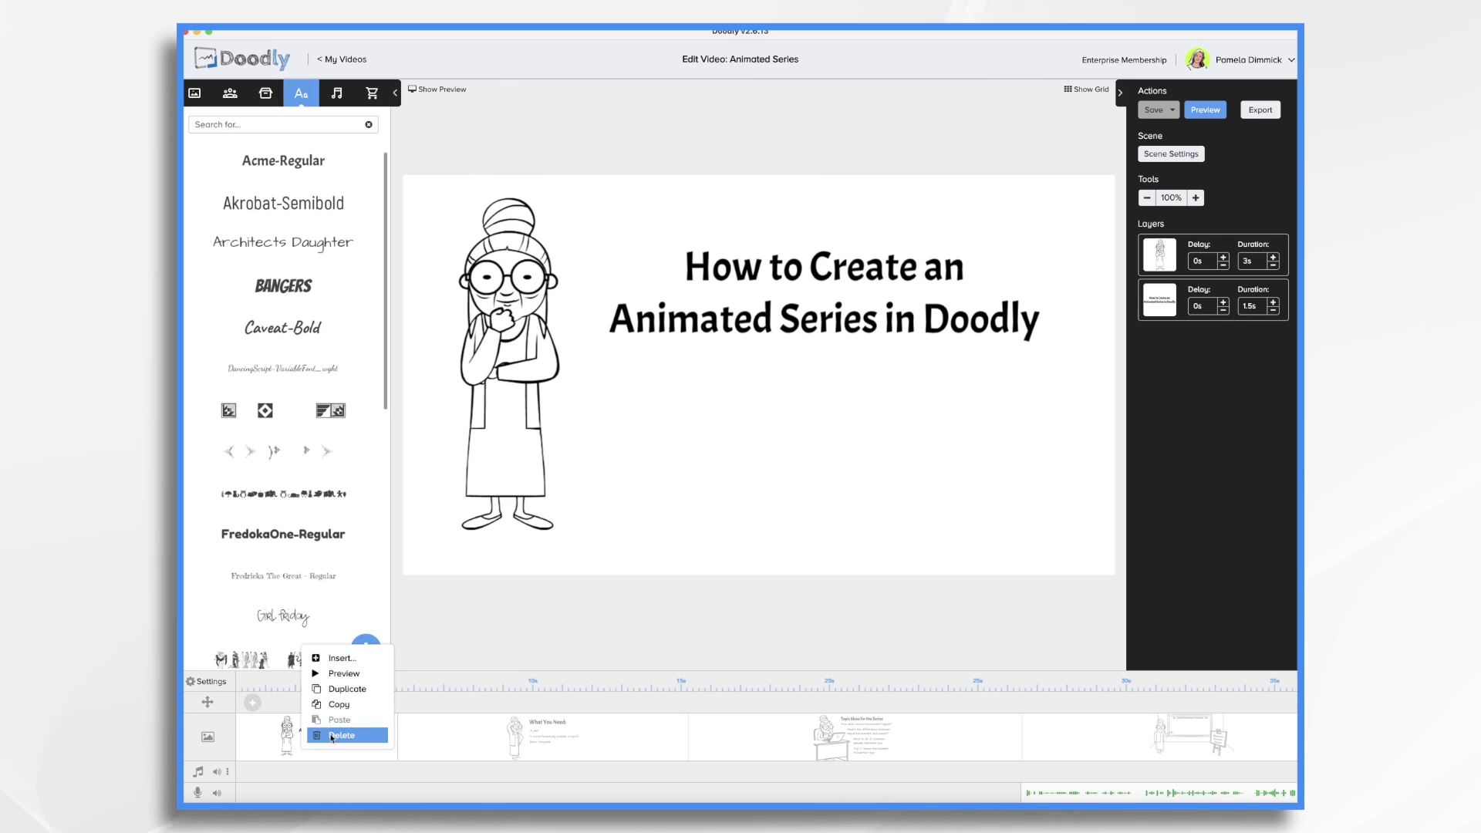
click(336, 735)
click(711, 433)
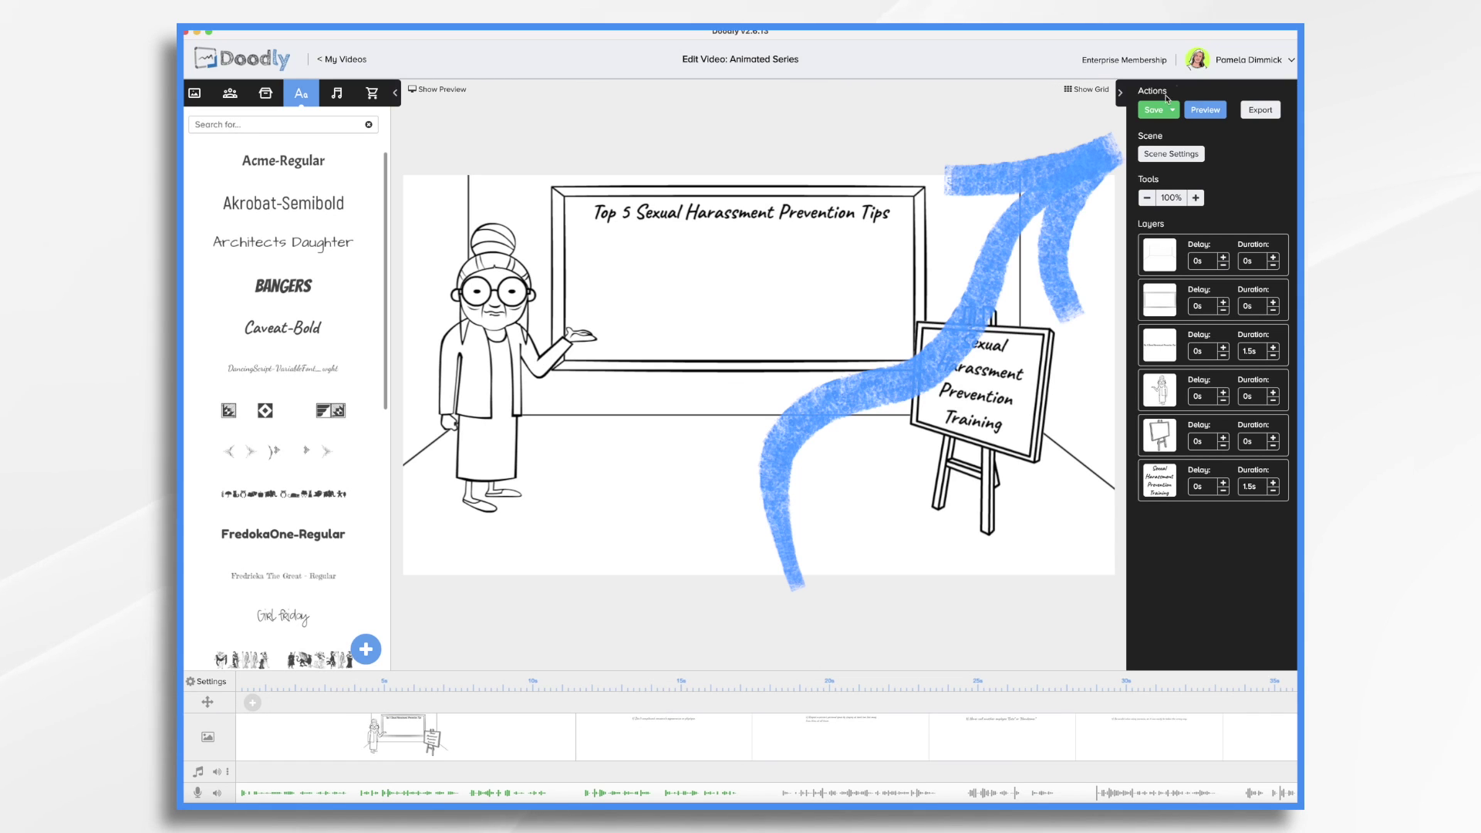
click(1160, 110)
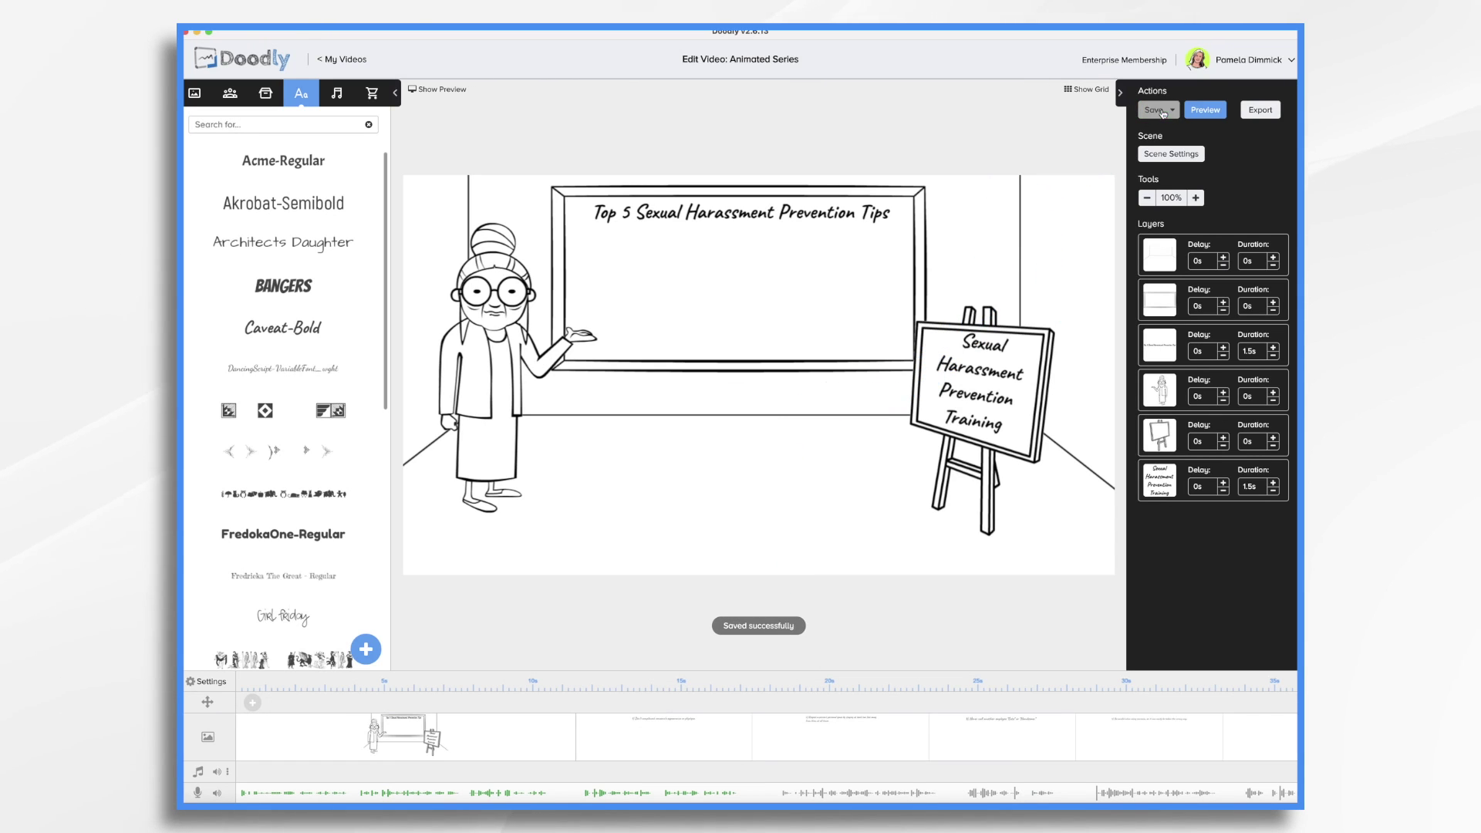
click(338, 60)
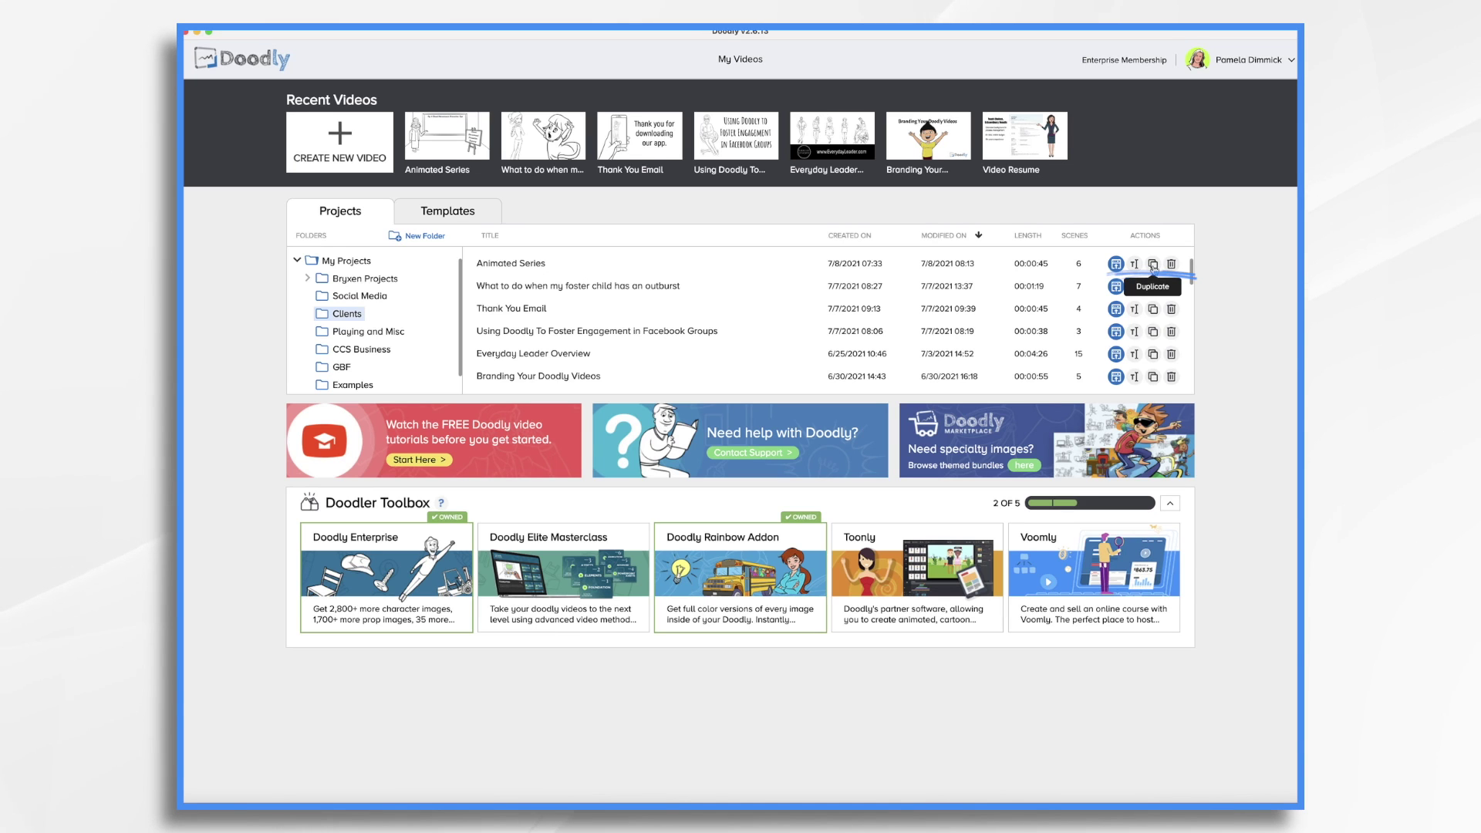
Duplicate the Animated Series project and rename the copy 'Animated Series TEMPLATE'
click(1152, 264)
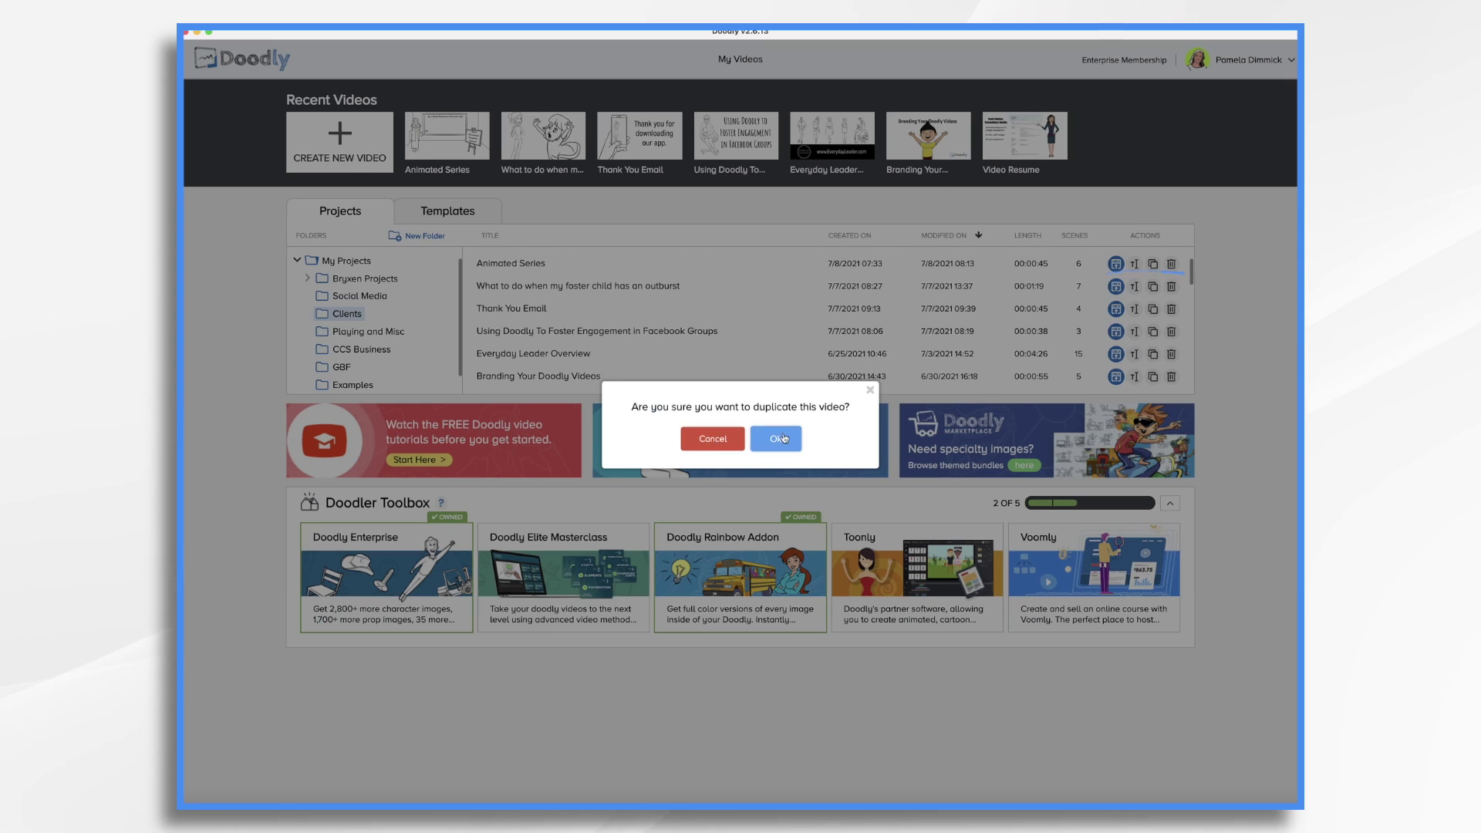
click(785, 437)
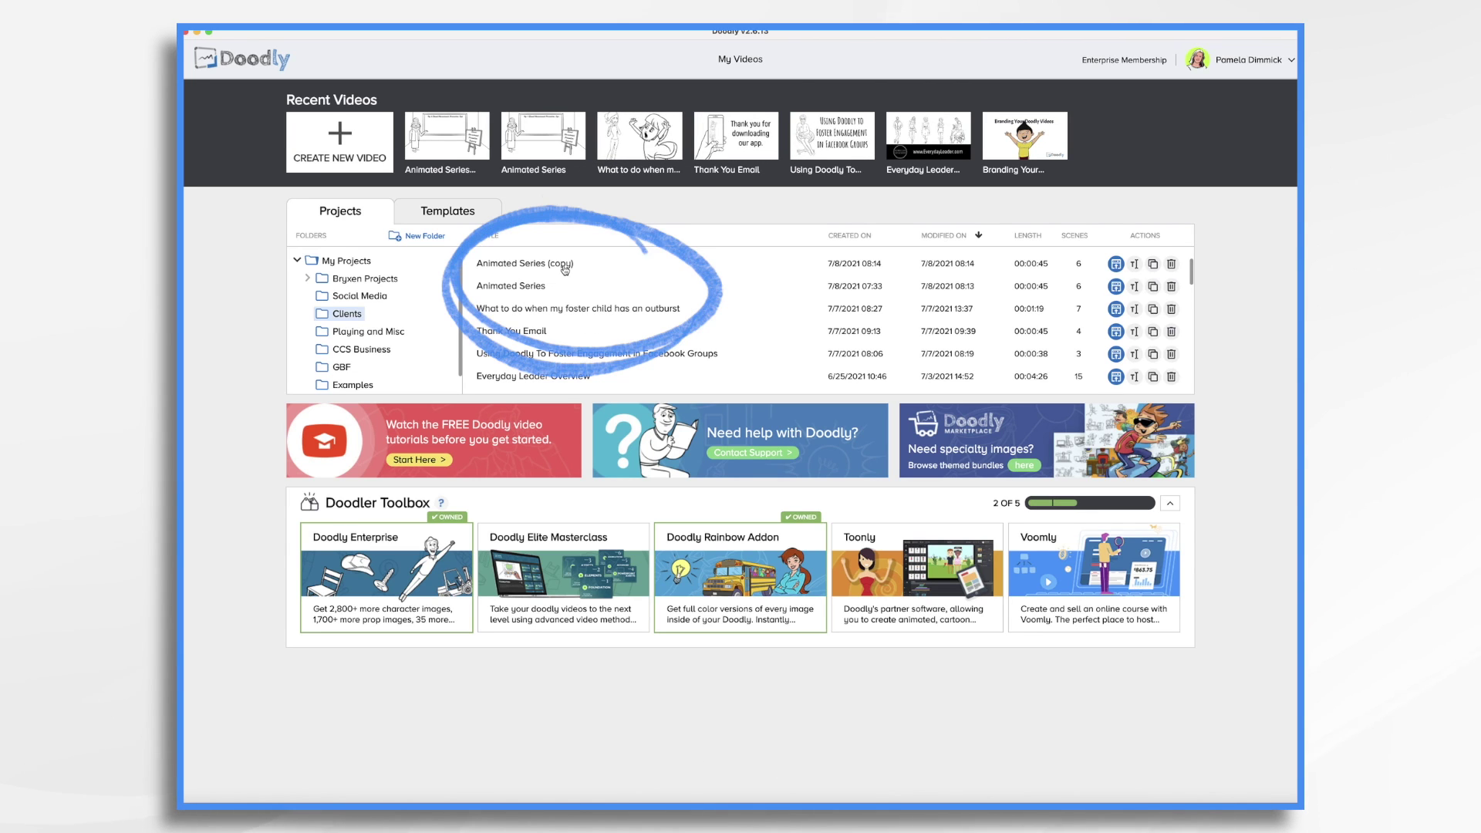
right_click(565, 269)
click(596, 295)
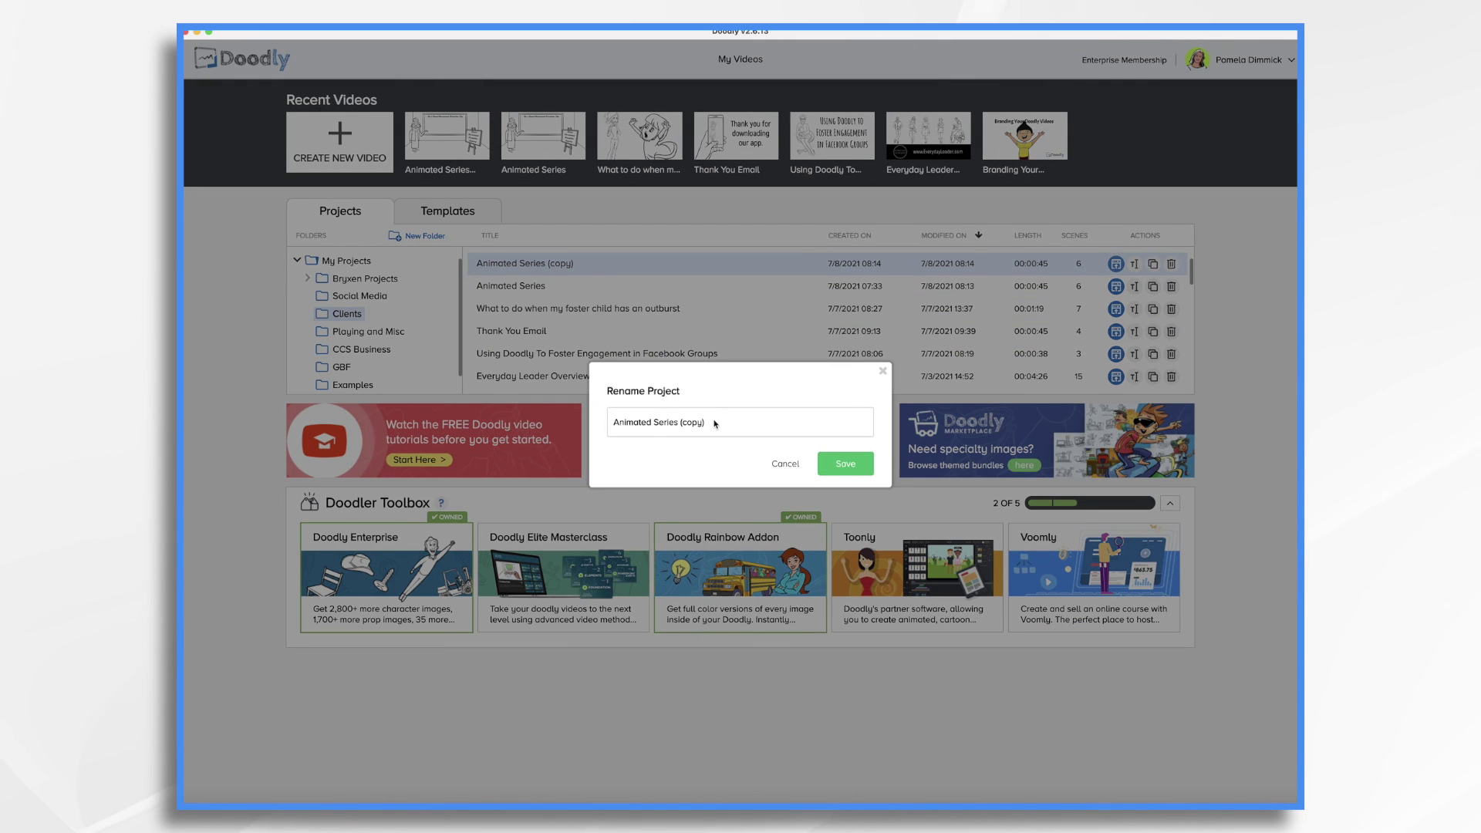
key(BackSpace)
key(BackSpace)
key(BackSpace)
key(BackSpace)
key(BackSpace)
key(BackSpace)
text(TEMP)
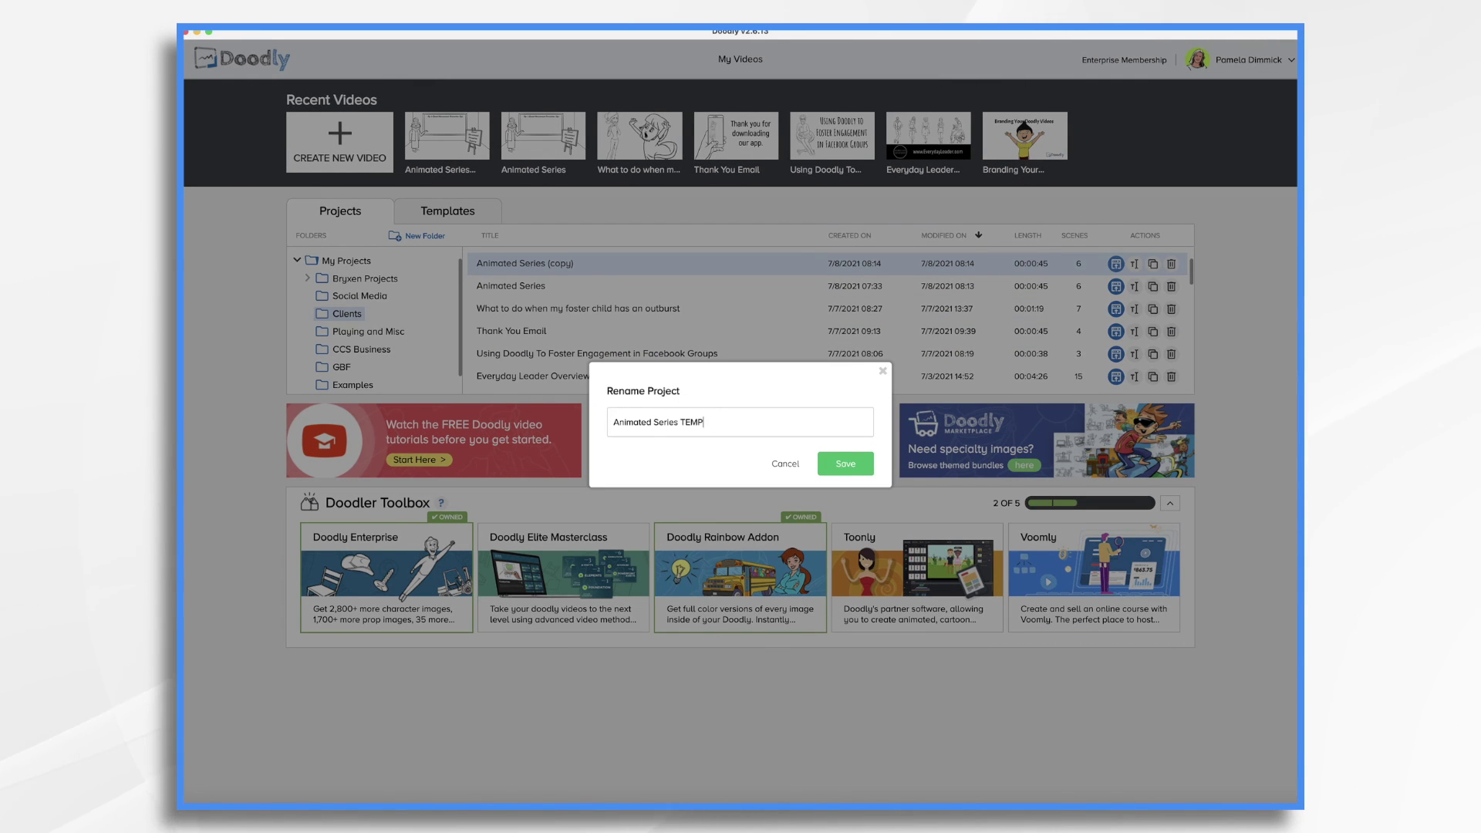
text(LATE)
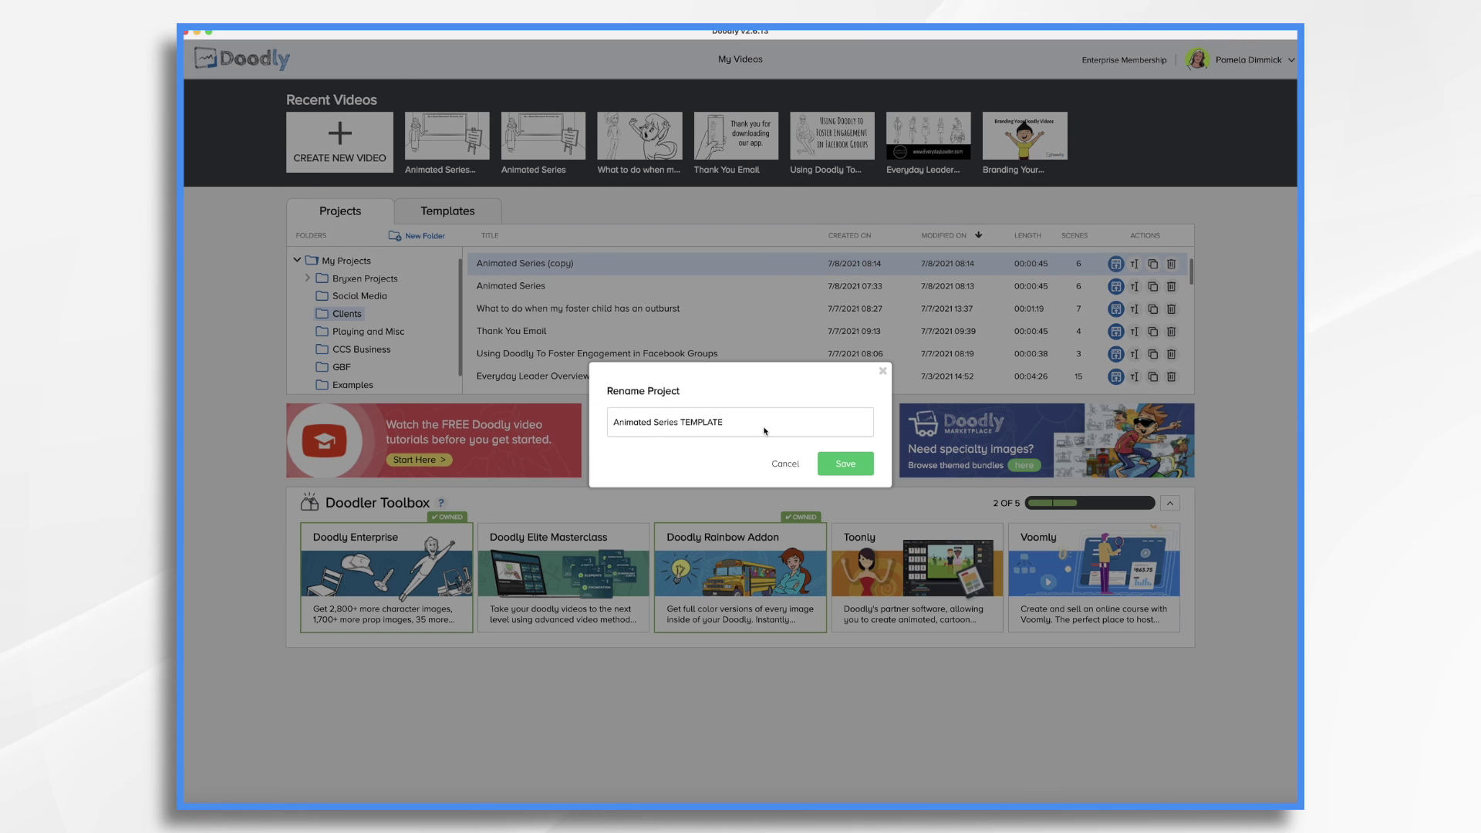
click(845, 464)
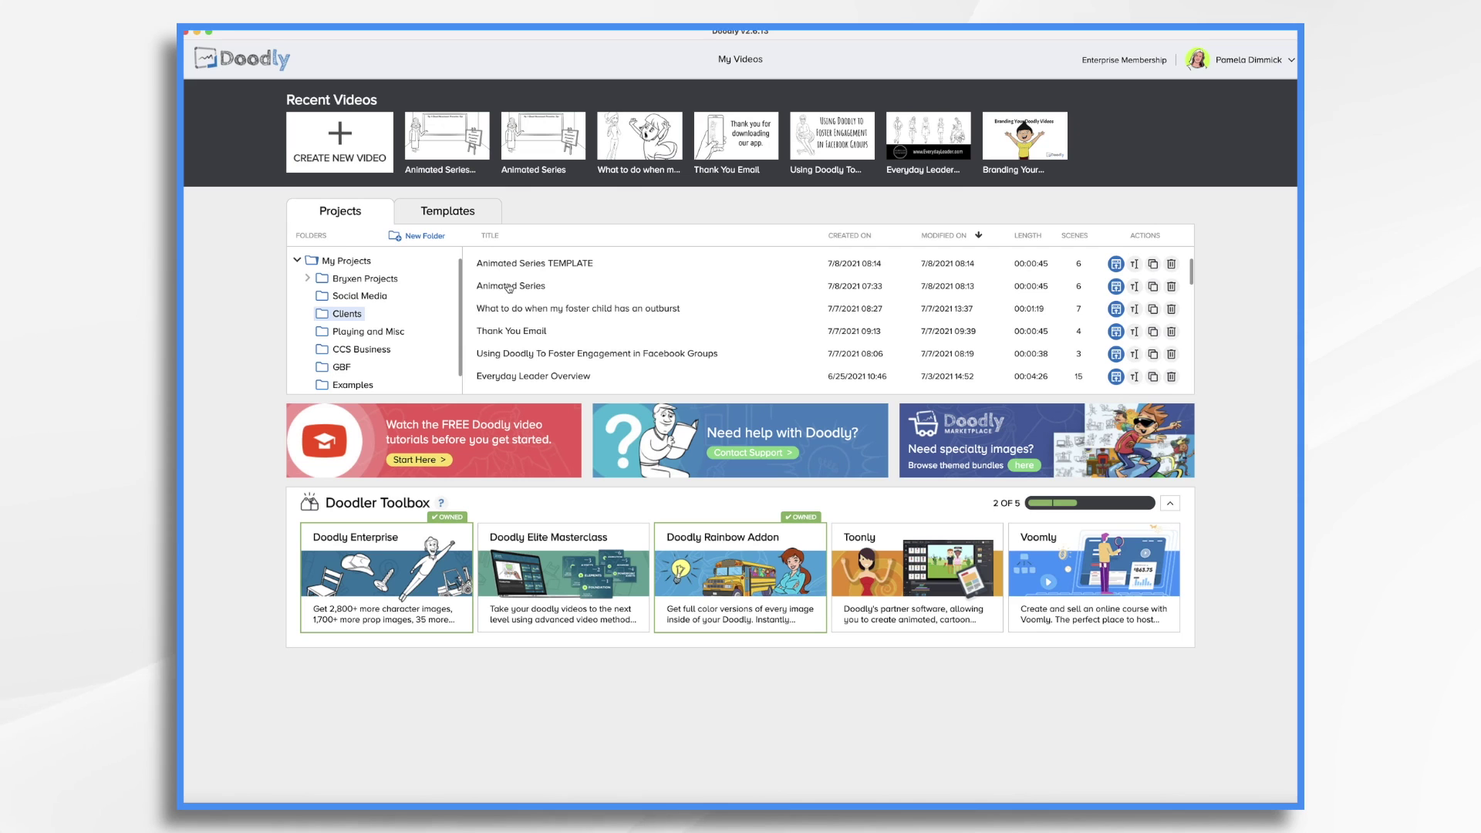
Open the original Animated Series project on its first tip scene
click(509, 288)
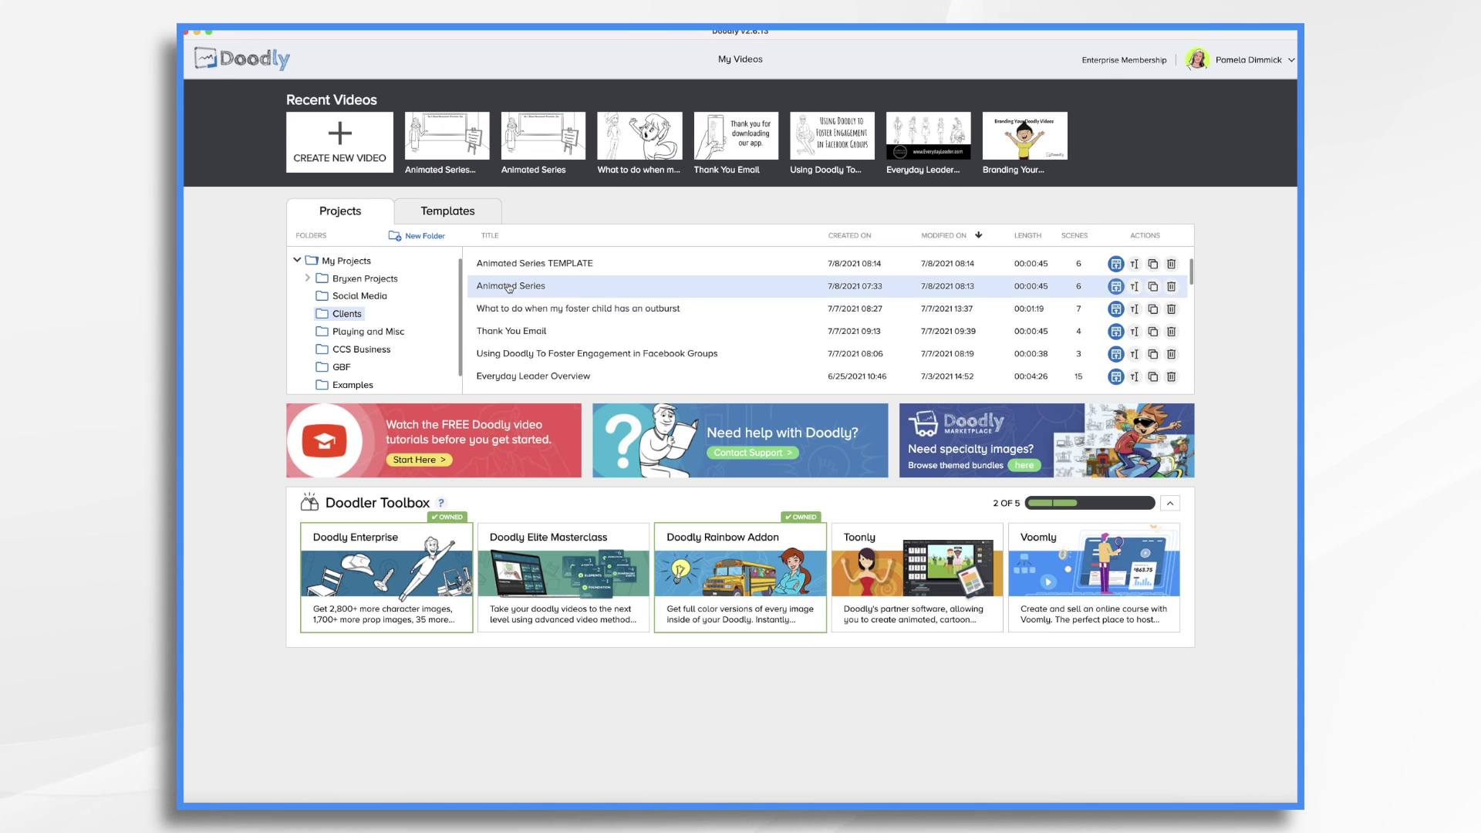
double_click(509, 287)
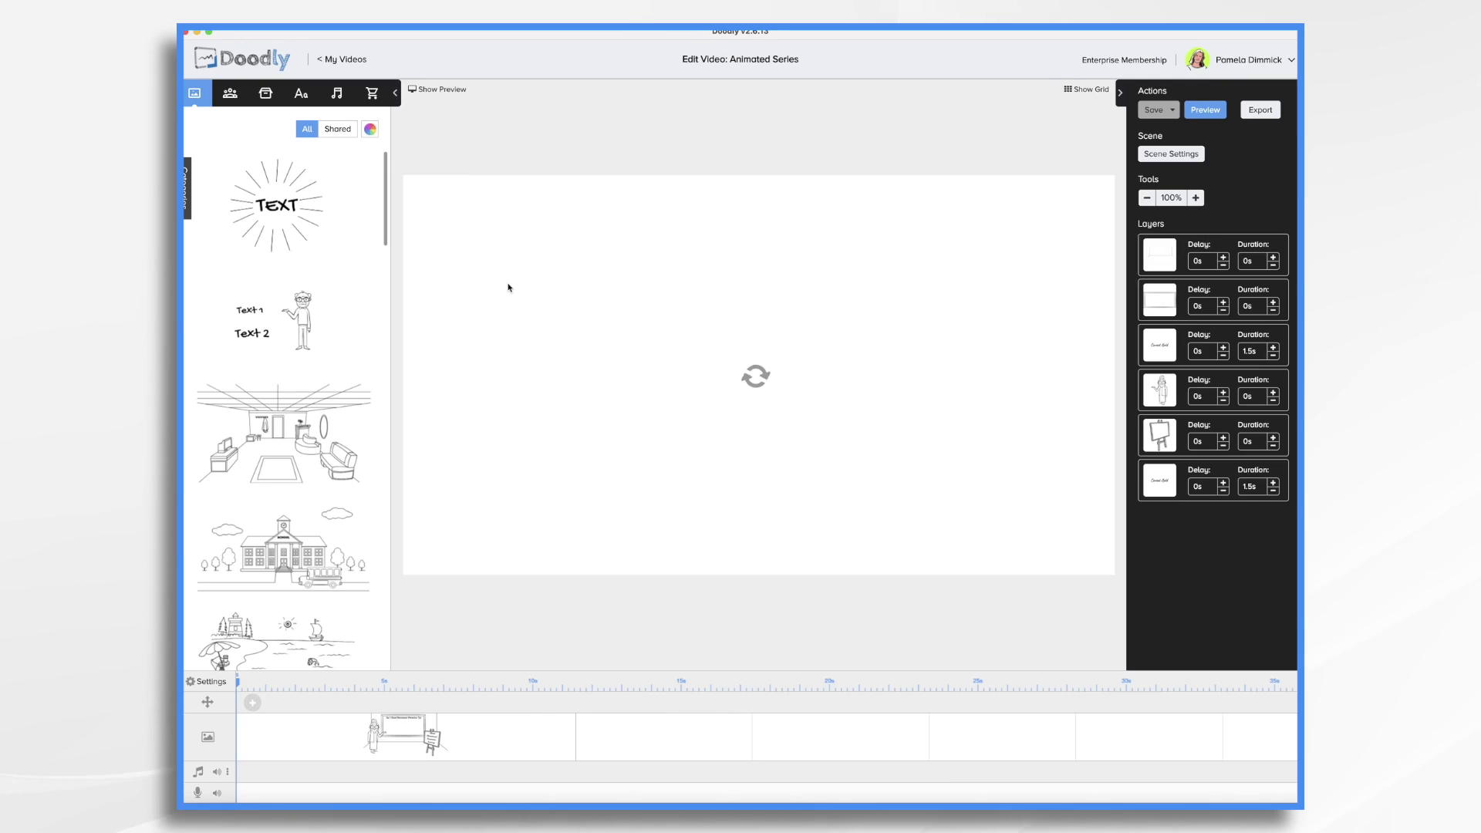
click(699, 748)
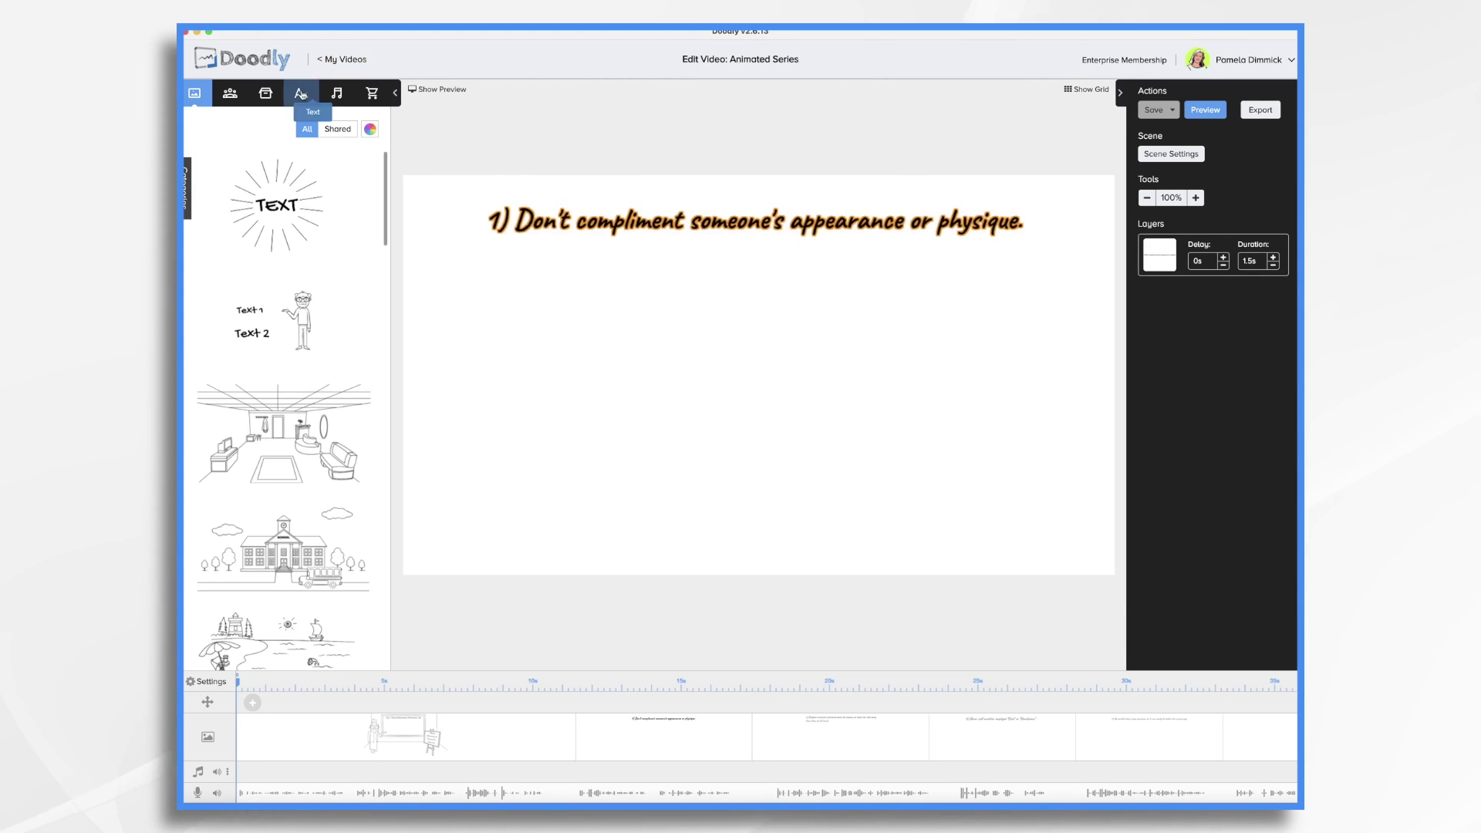
Add a woman character from the Characters library at the right of the canvas
click(230, 93)
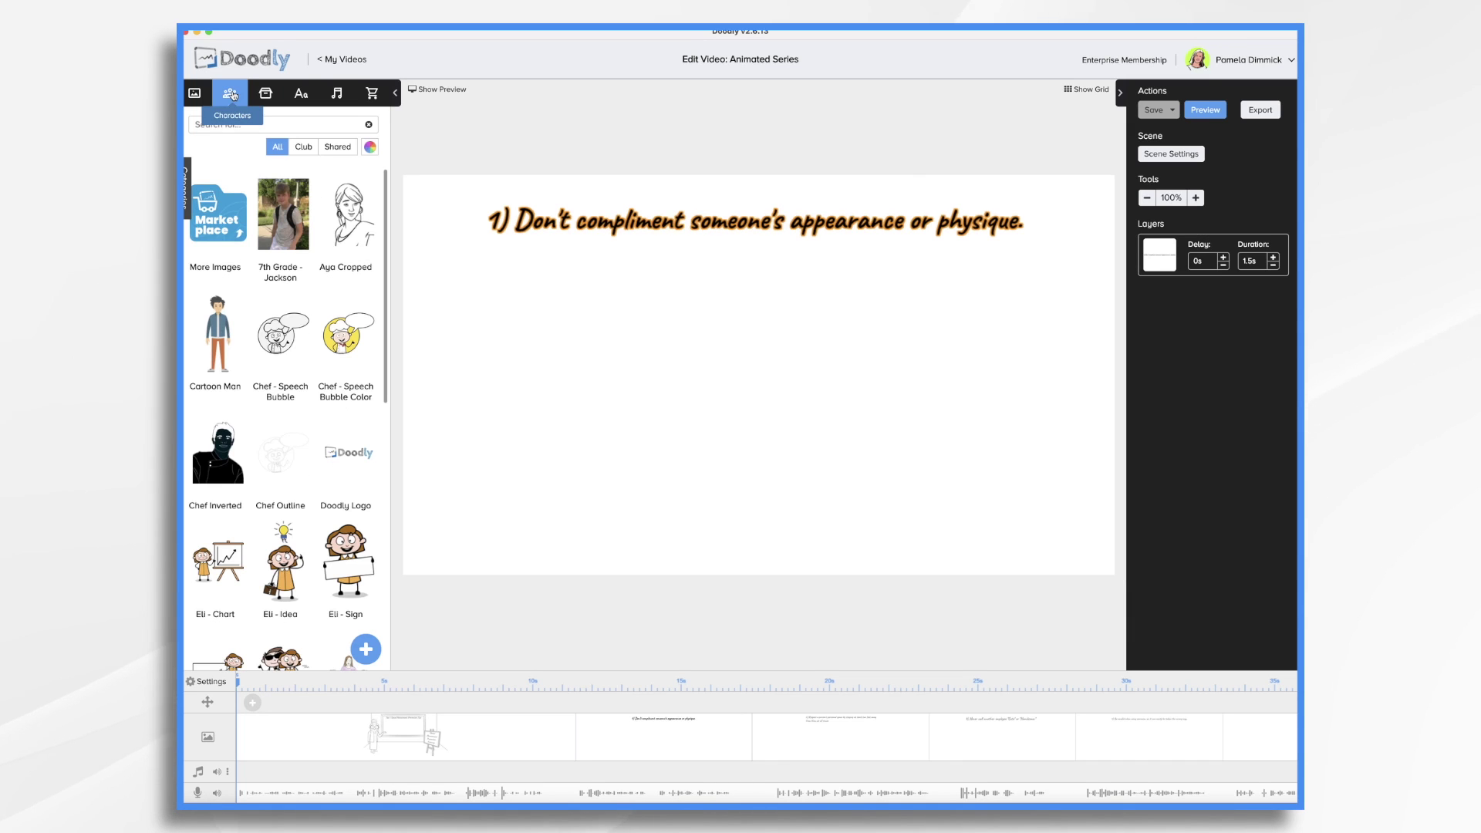
click(264, 125)
text(man)
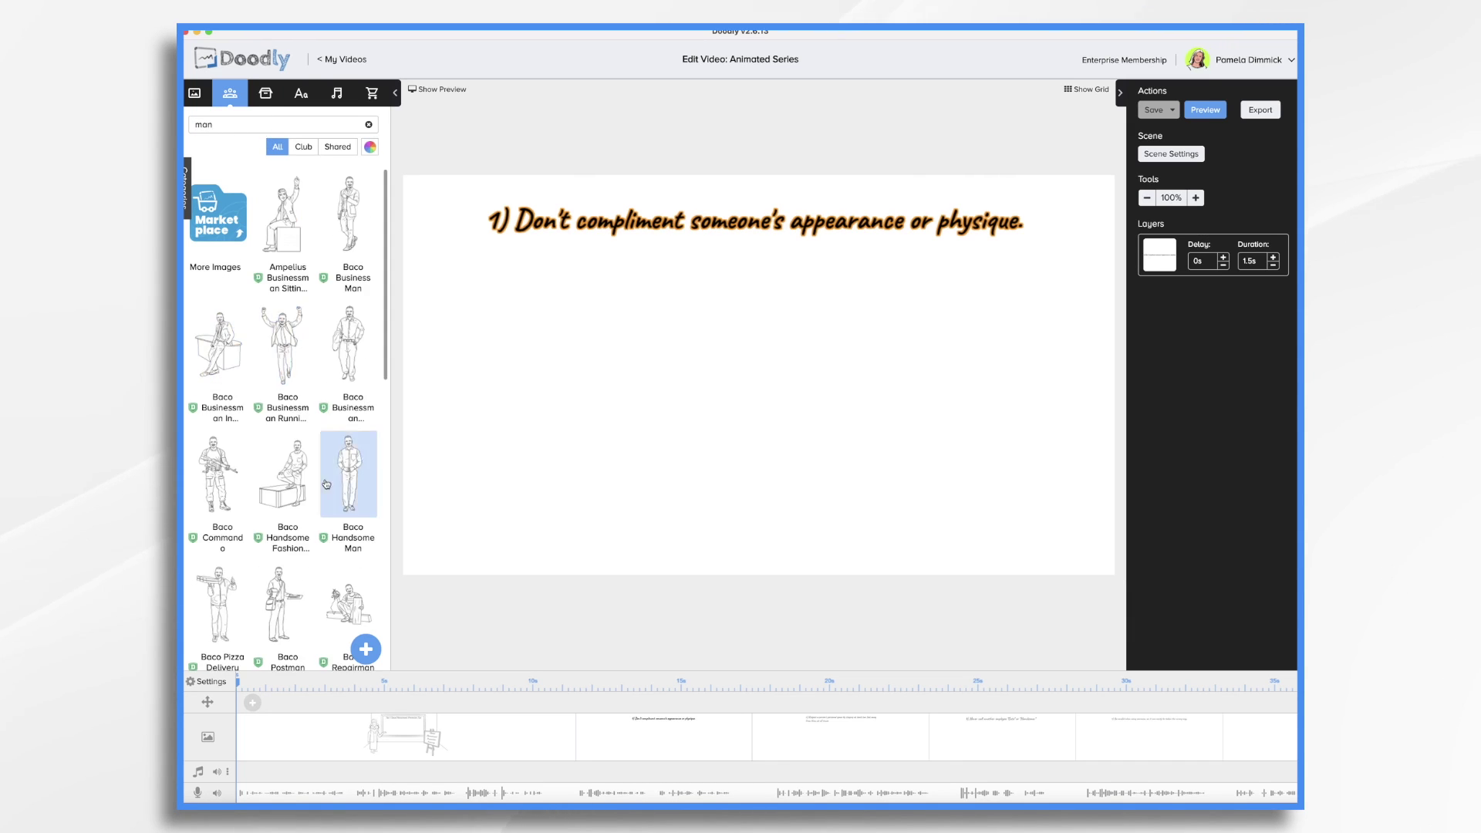
scroll(327, 484, down, 20)
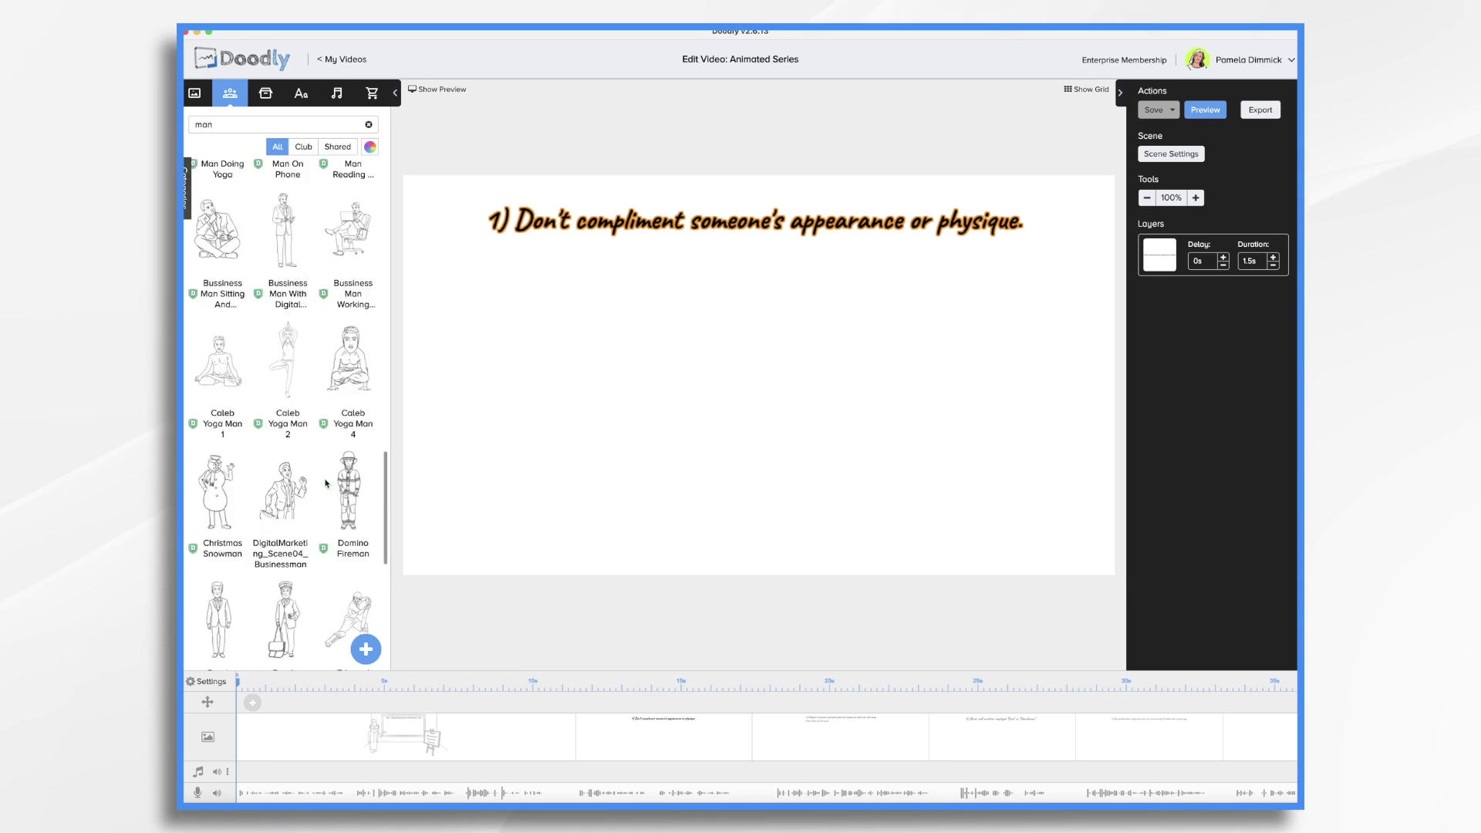
drag(207, 446, 976, 412)
scroll(238, 308, down, 10)
Add Steve Crossed Arms and arrange him beside the woman
click(369, 125)
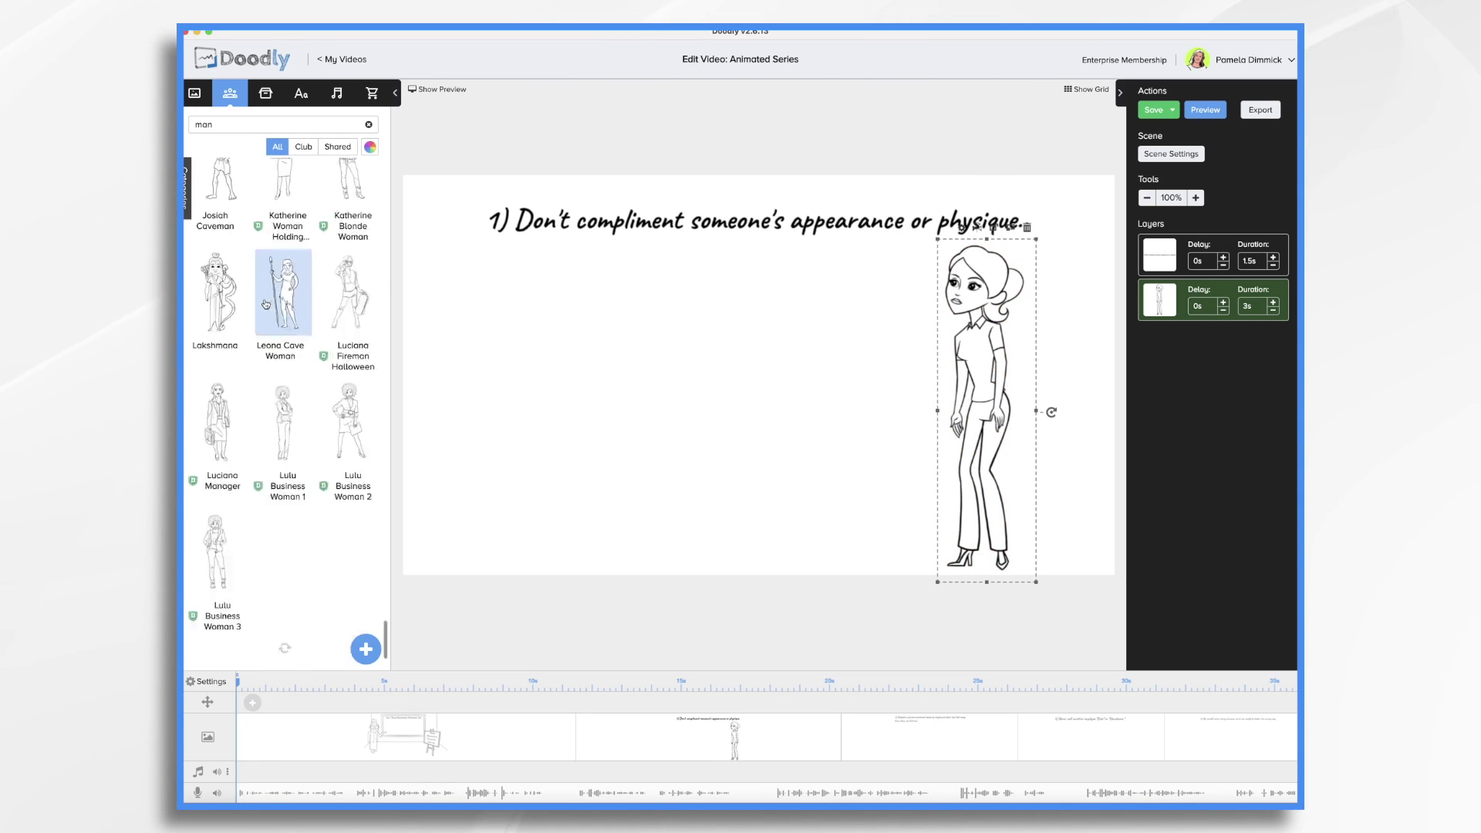
text(stev)
drag(216, 323, 594, 317)
drag(984, 247, 850, 270)
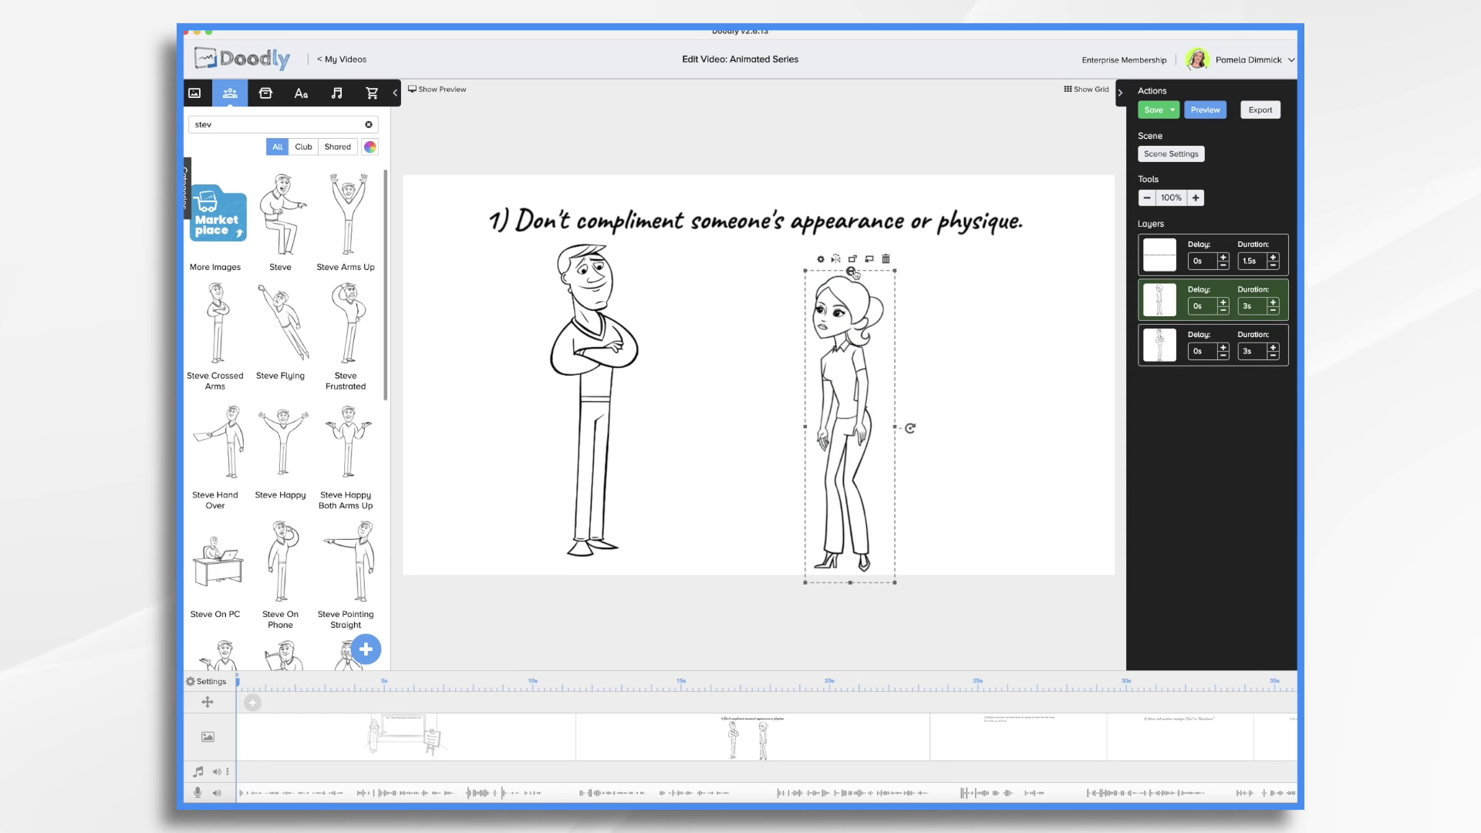
click(301, 93)
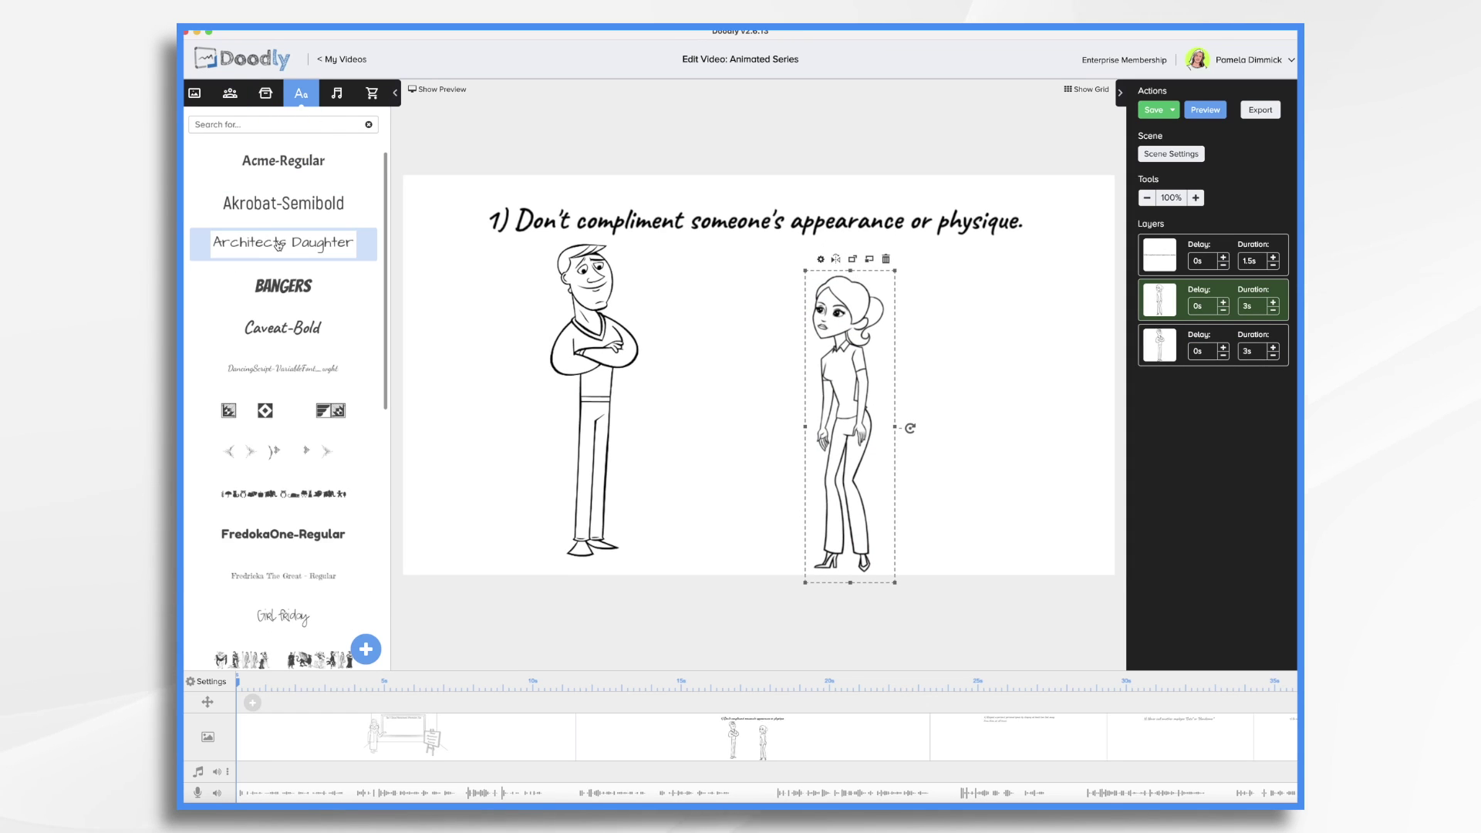
Add an Architects Daughter caption reading 'You look great, have you been working out?'
drag(279, 245, 700, 291)
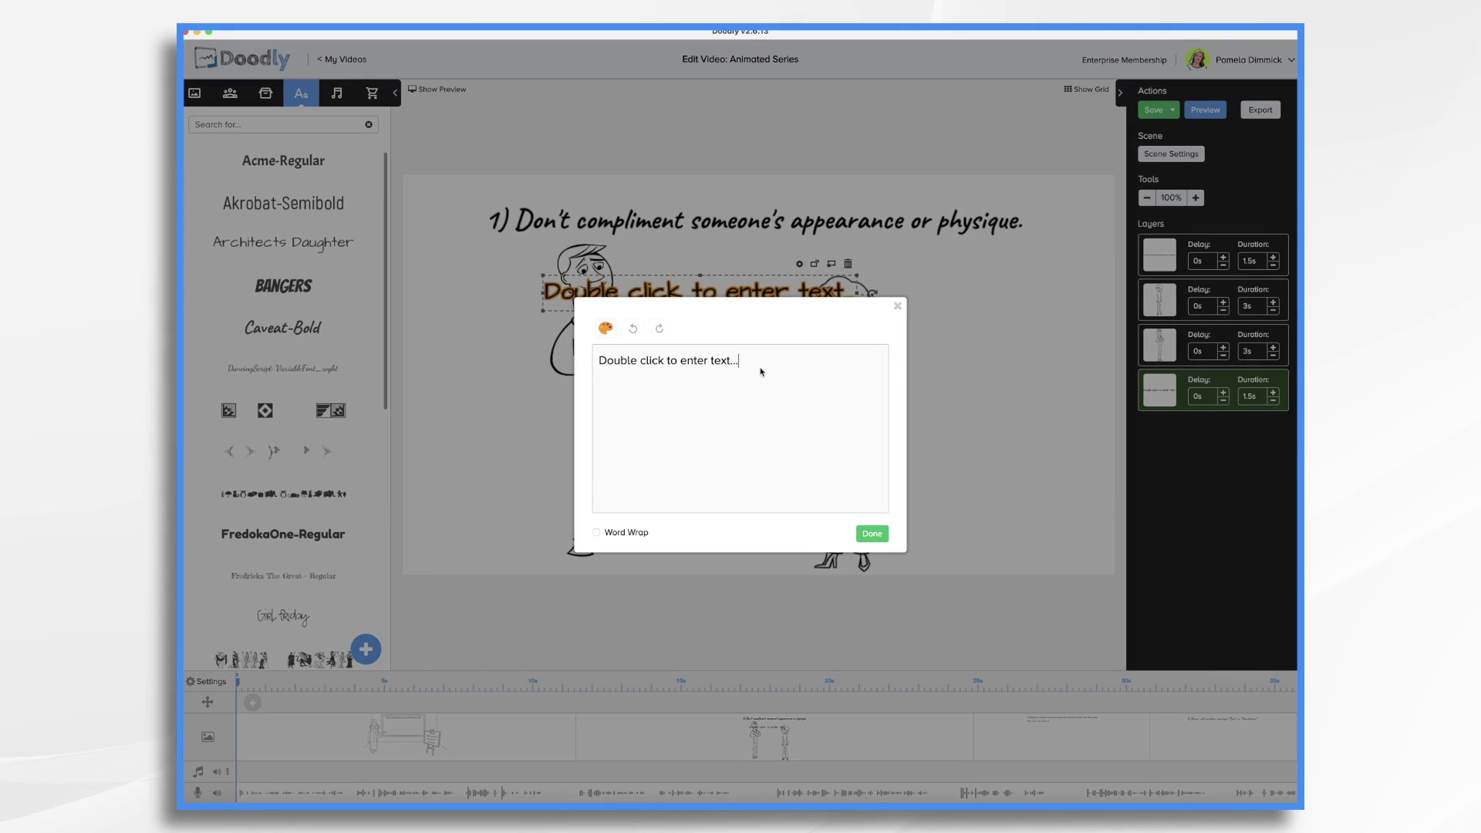
triple_click(760, 371)
text(You look great, have you been working out?)
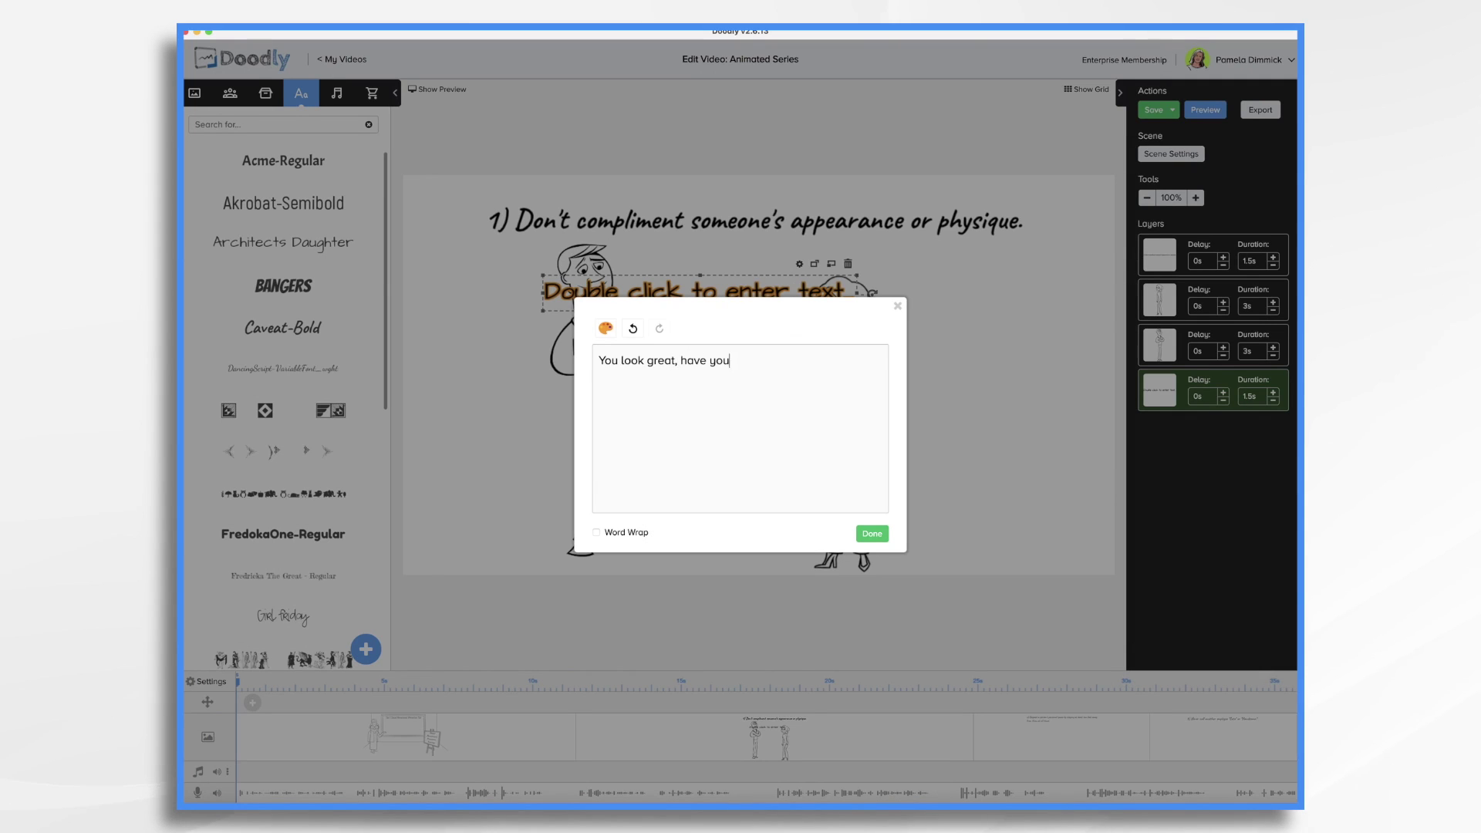
click(883, 533)
click(1010, 323)
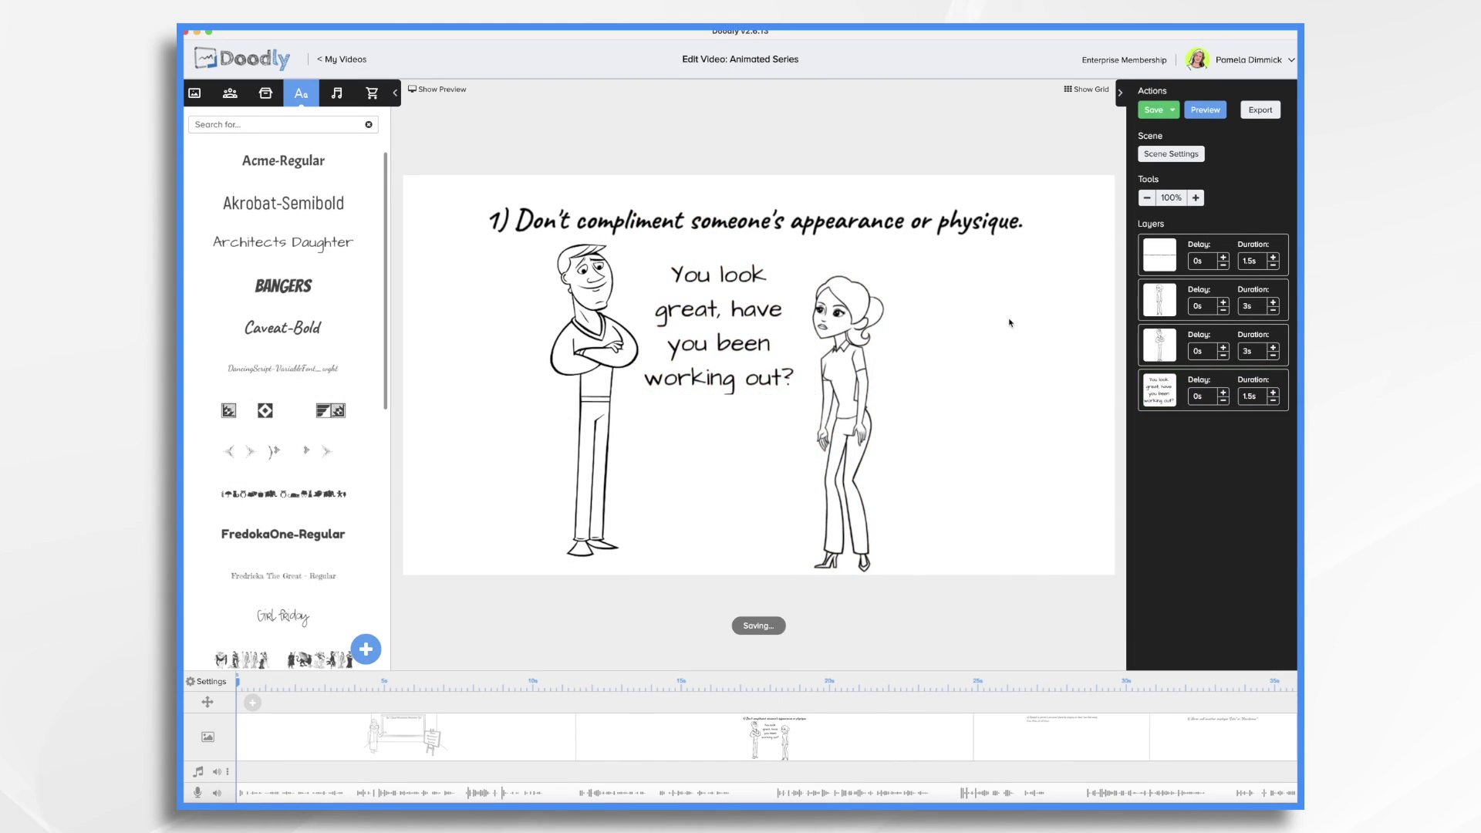
Place a speech bubble around the caption beside the man's head and tilt it clockwise
drag(849, 385, 867, 385)
click(265, 93)
drag(283, 198, 733, 384)
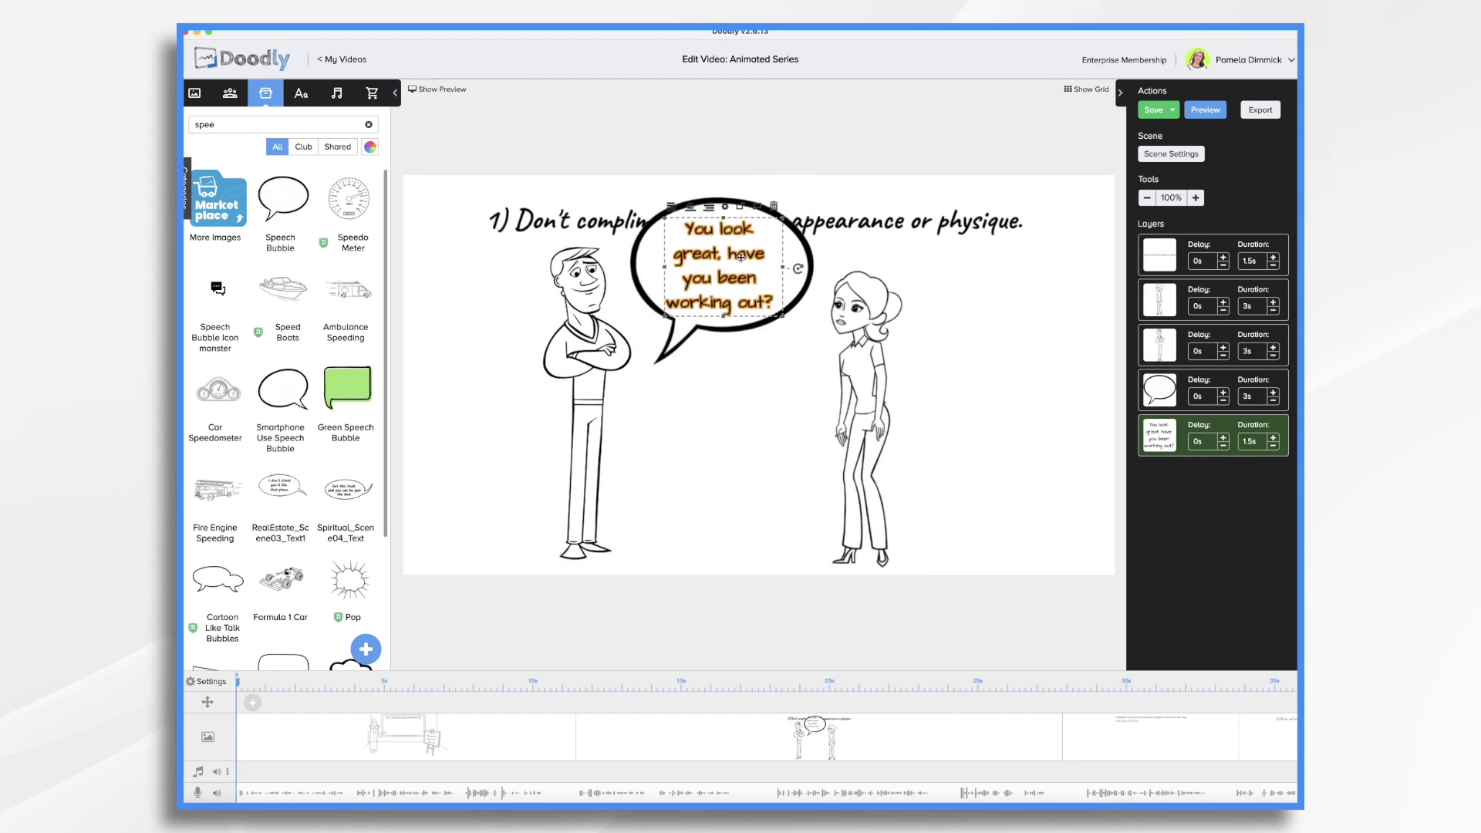
click(875, 361)
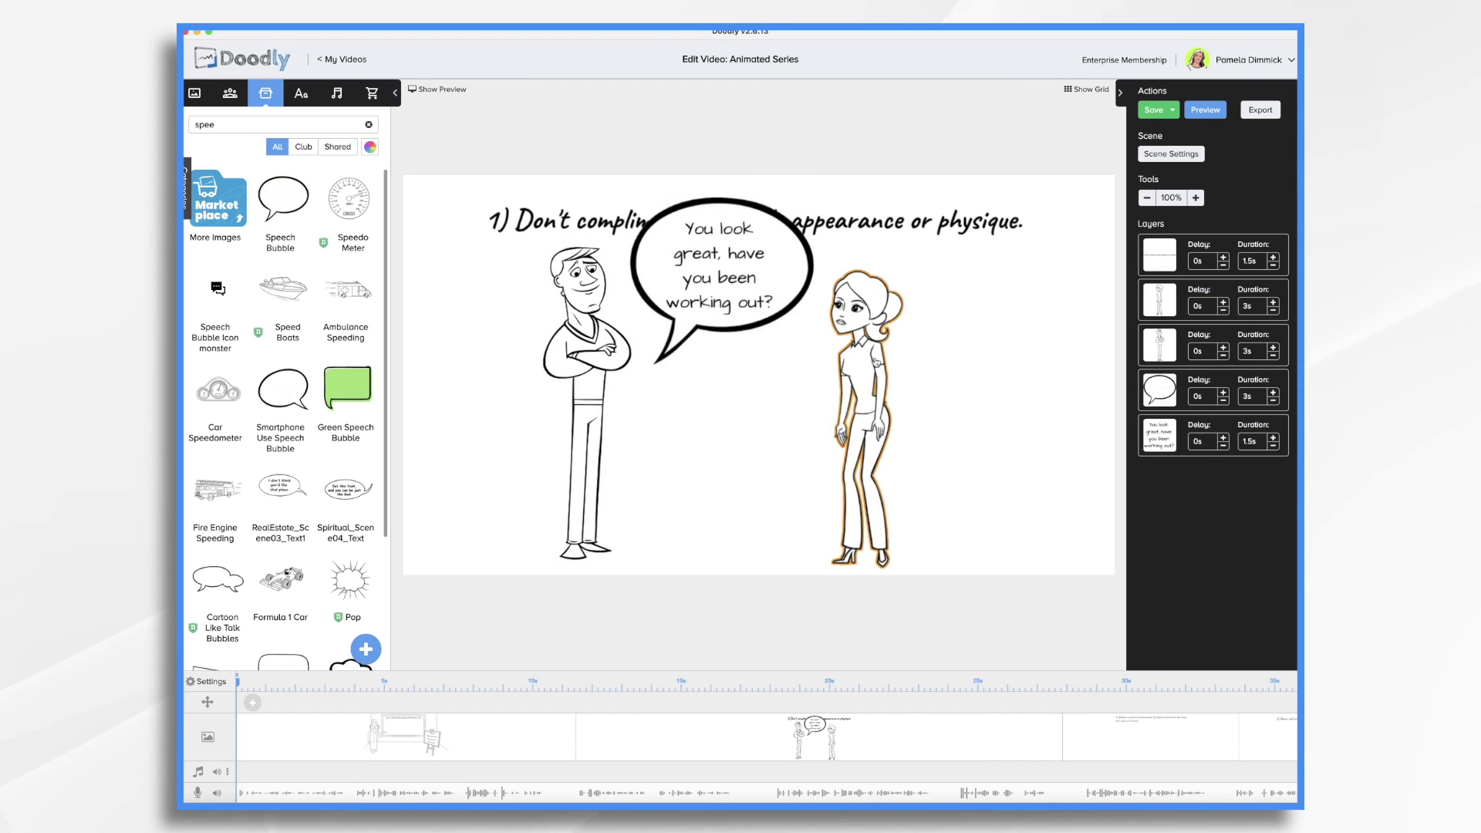
drag(875, 361, 868, 358)
click(725, 274)
click(802, 255)
click(740, 255)
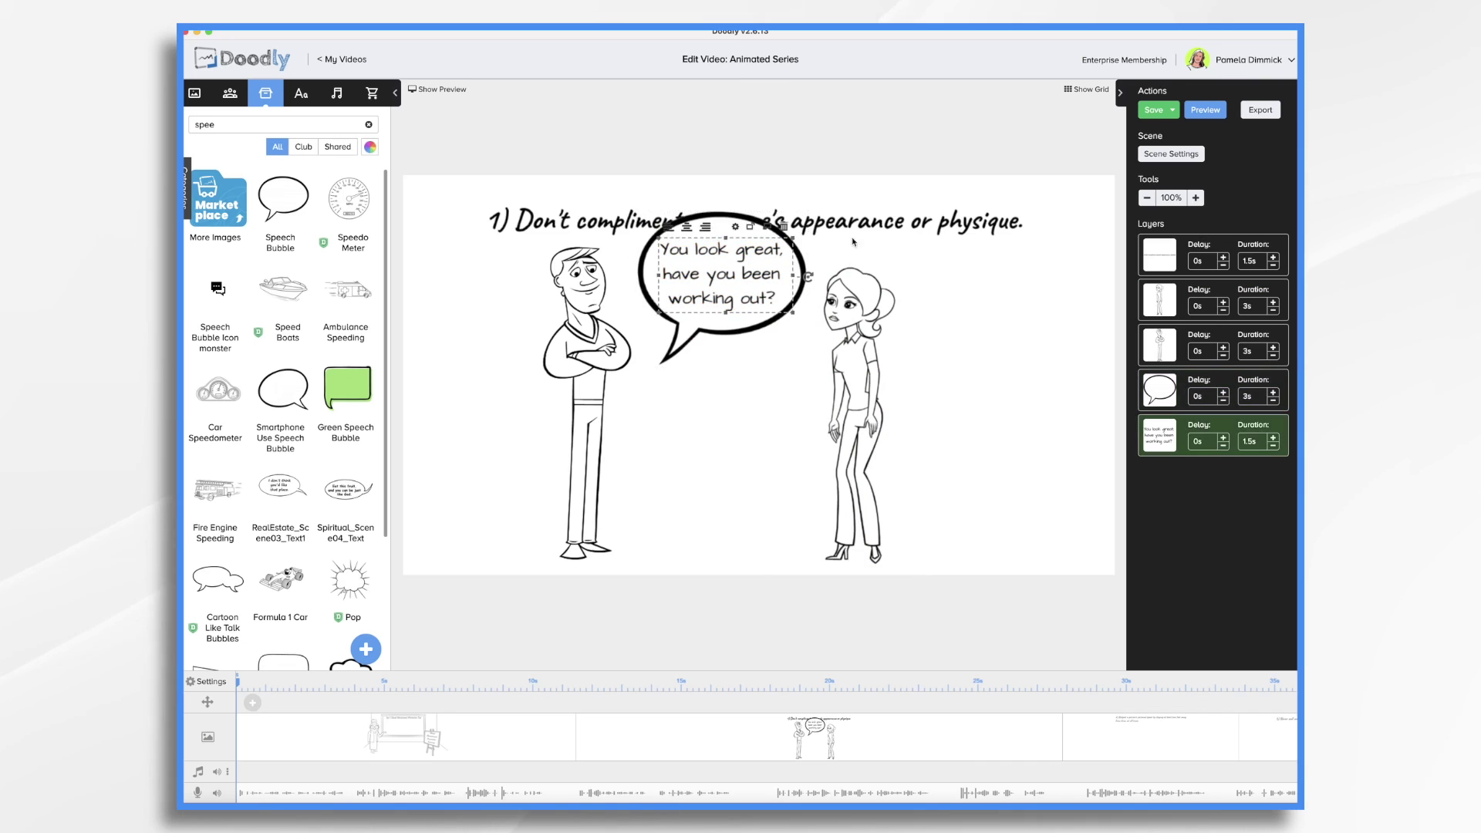
drag(852, 241, 846, 228)
click(725, 340)
drag(809, 282, 816, 327)
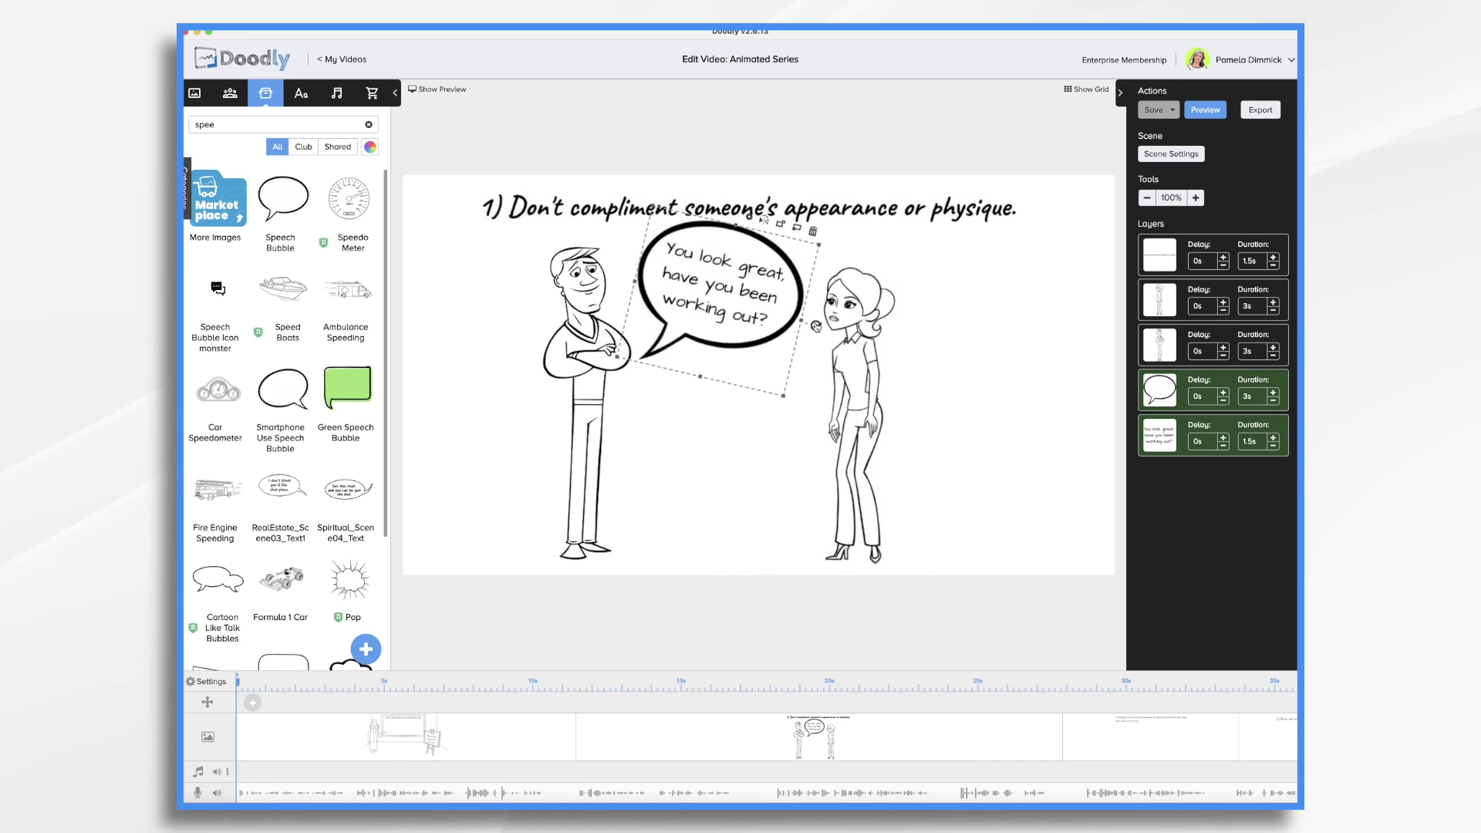
Enlarge both the man and the woman characters
click(621, 370)
drag(638, 404, 751, 429)
click(864, 417)
drag(895, 416, 949, 540)
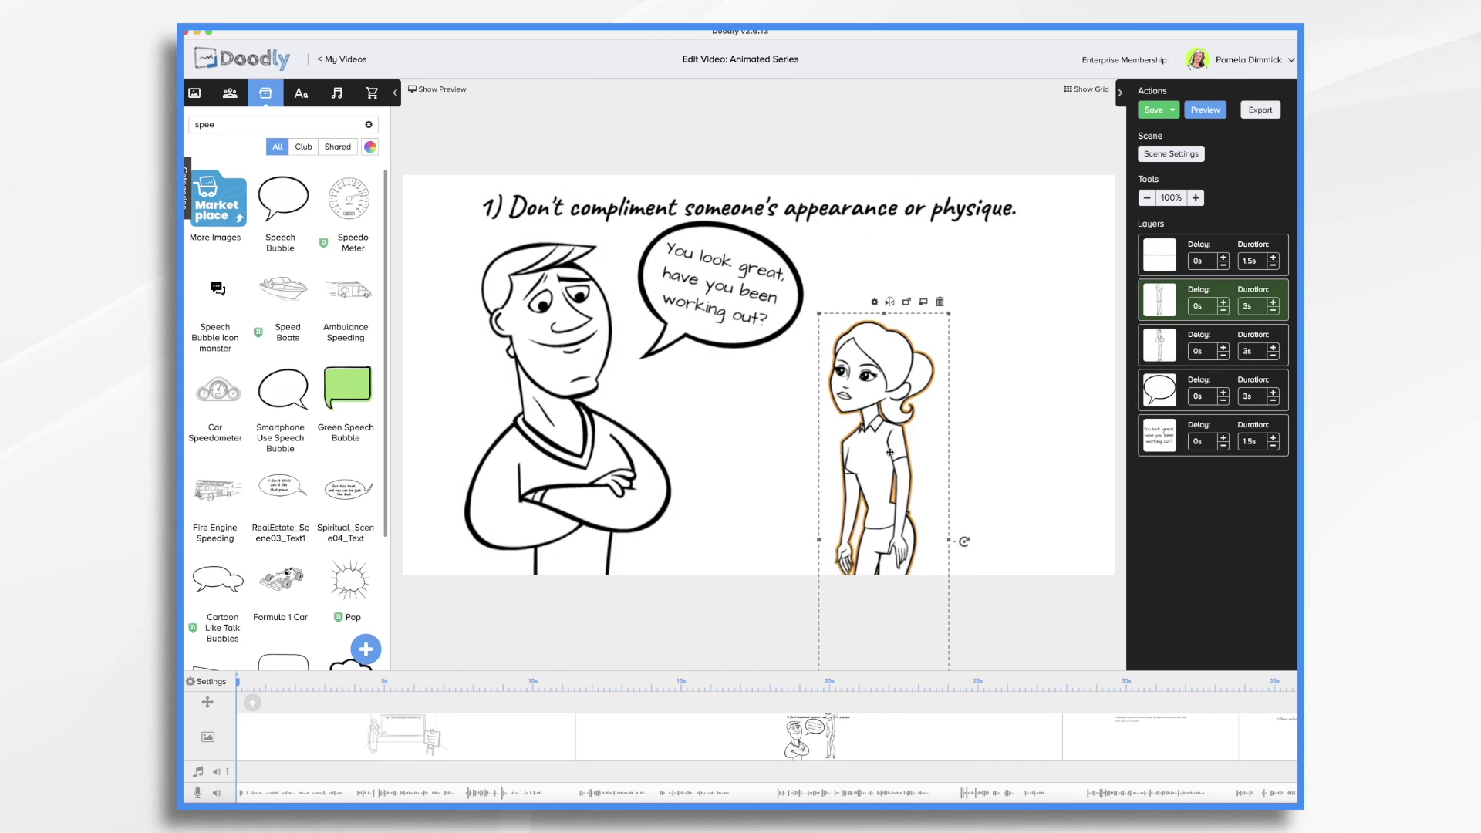
click(1147, 739)
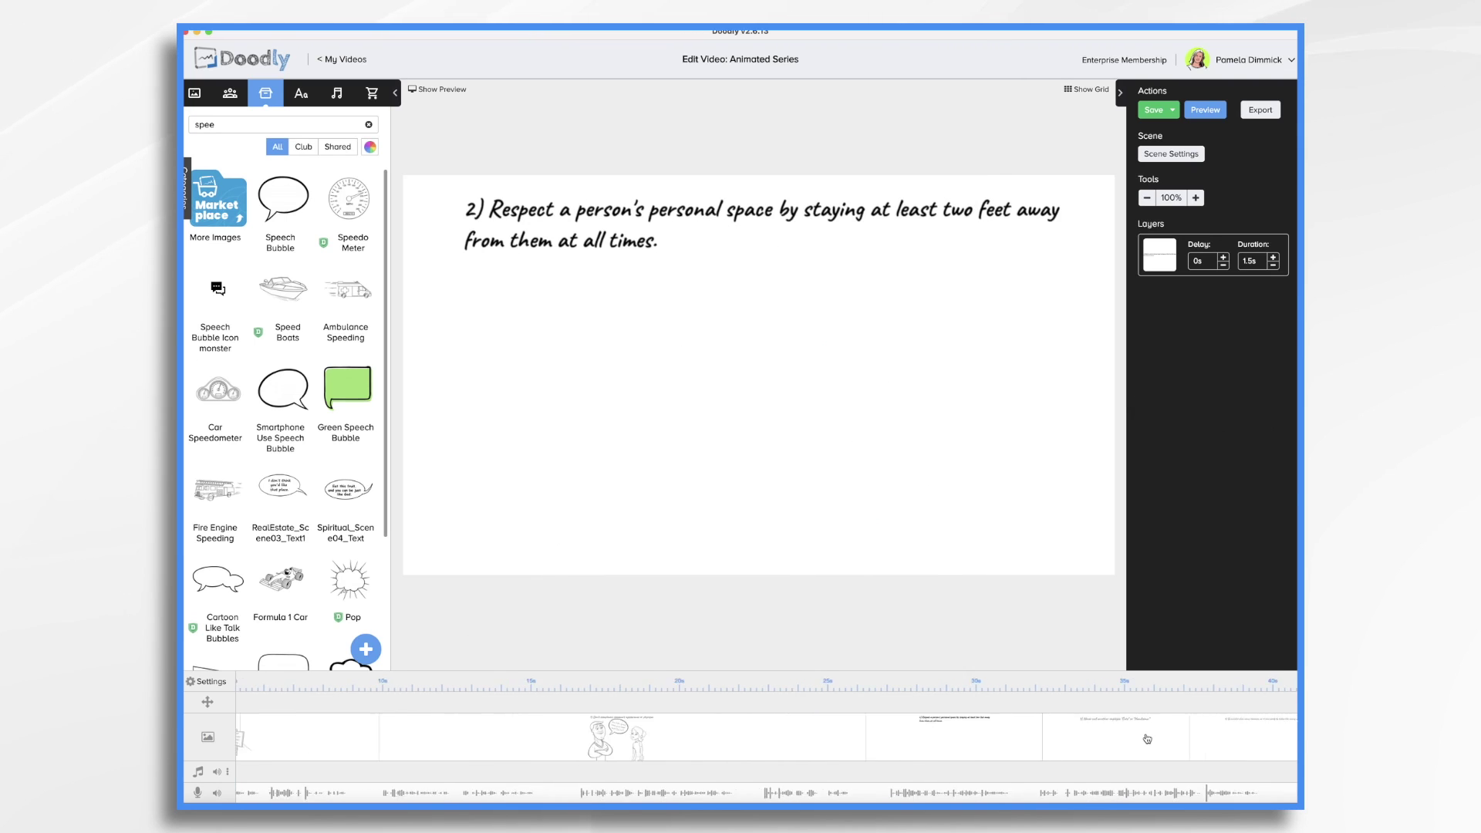
Add Steve On Phone at left and an Amanda character at right, then enlarge both together
click(229, 93)
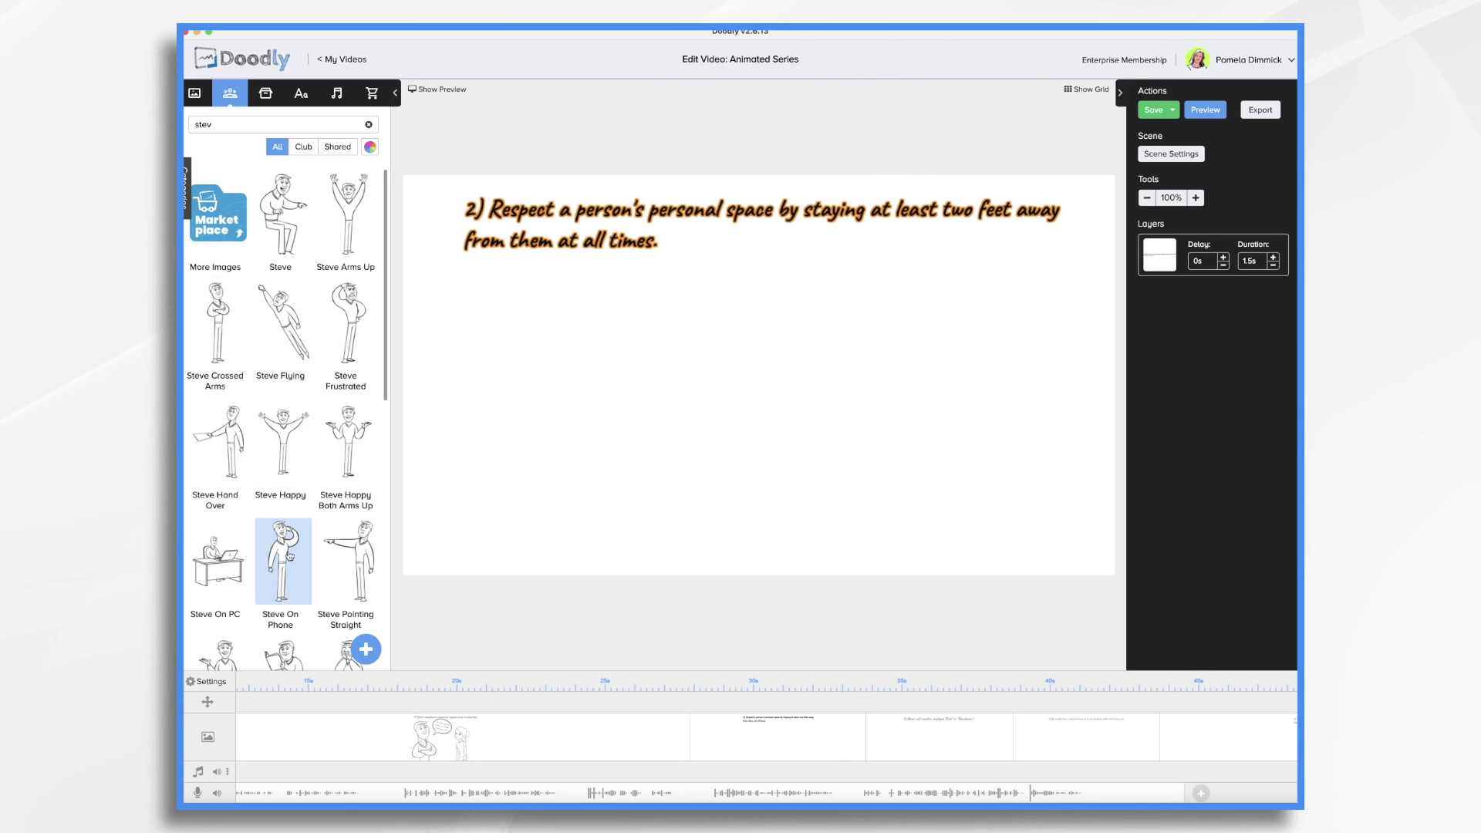
drag(289, 556, 660, 479)
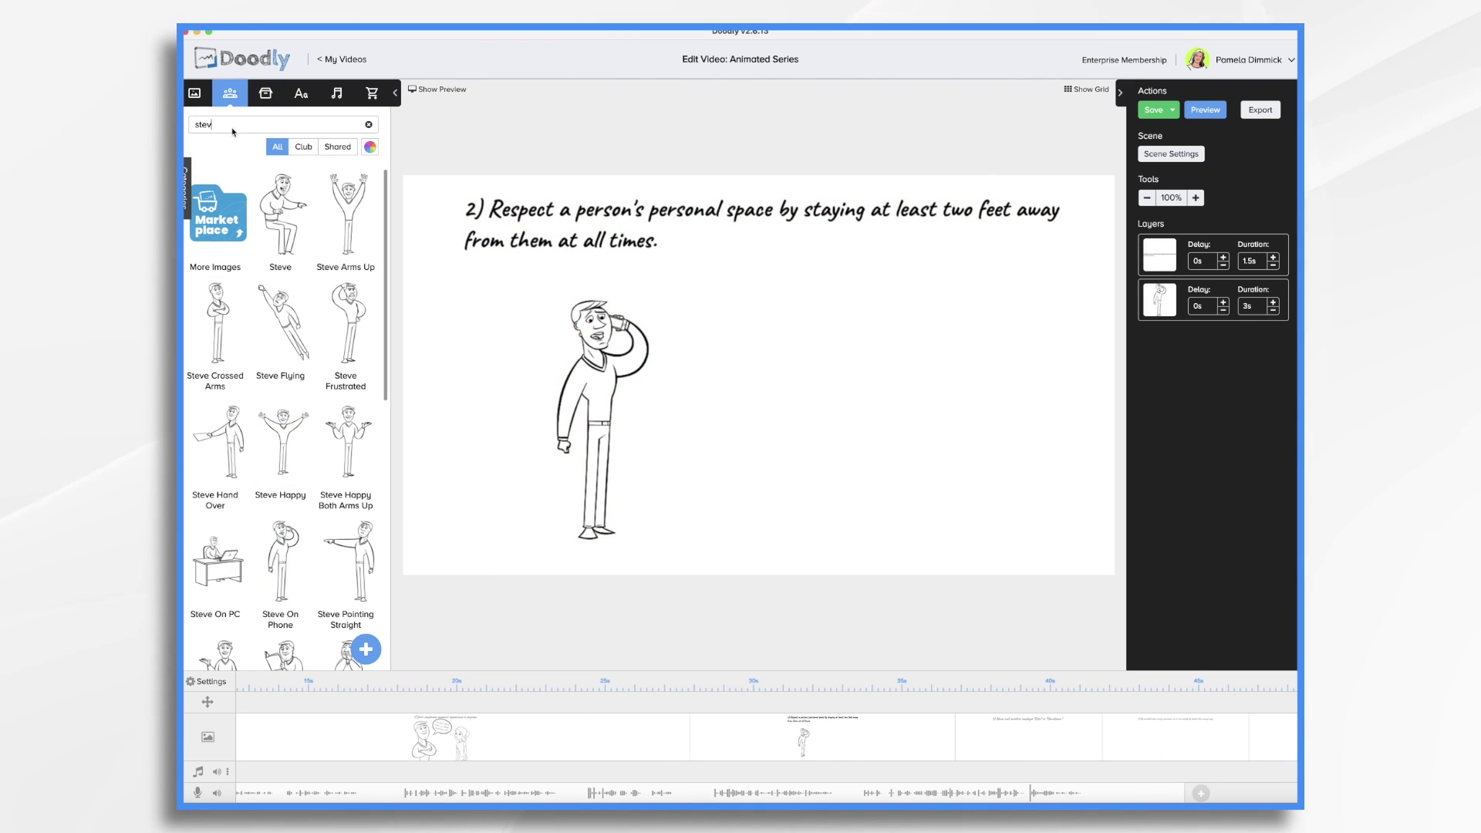
key(BackSpace)
key(BackSpace)
key(BackSpace)
key(BackSpace)
text(ama)
drag(216, 331, 914, 391)
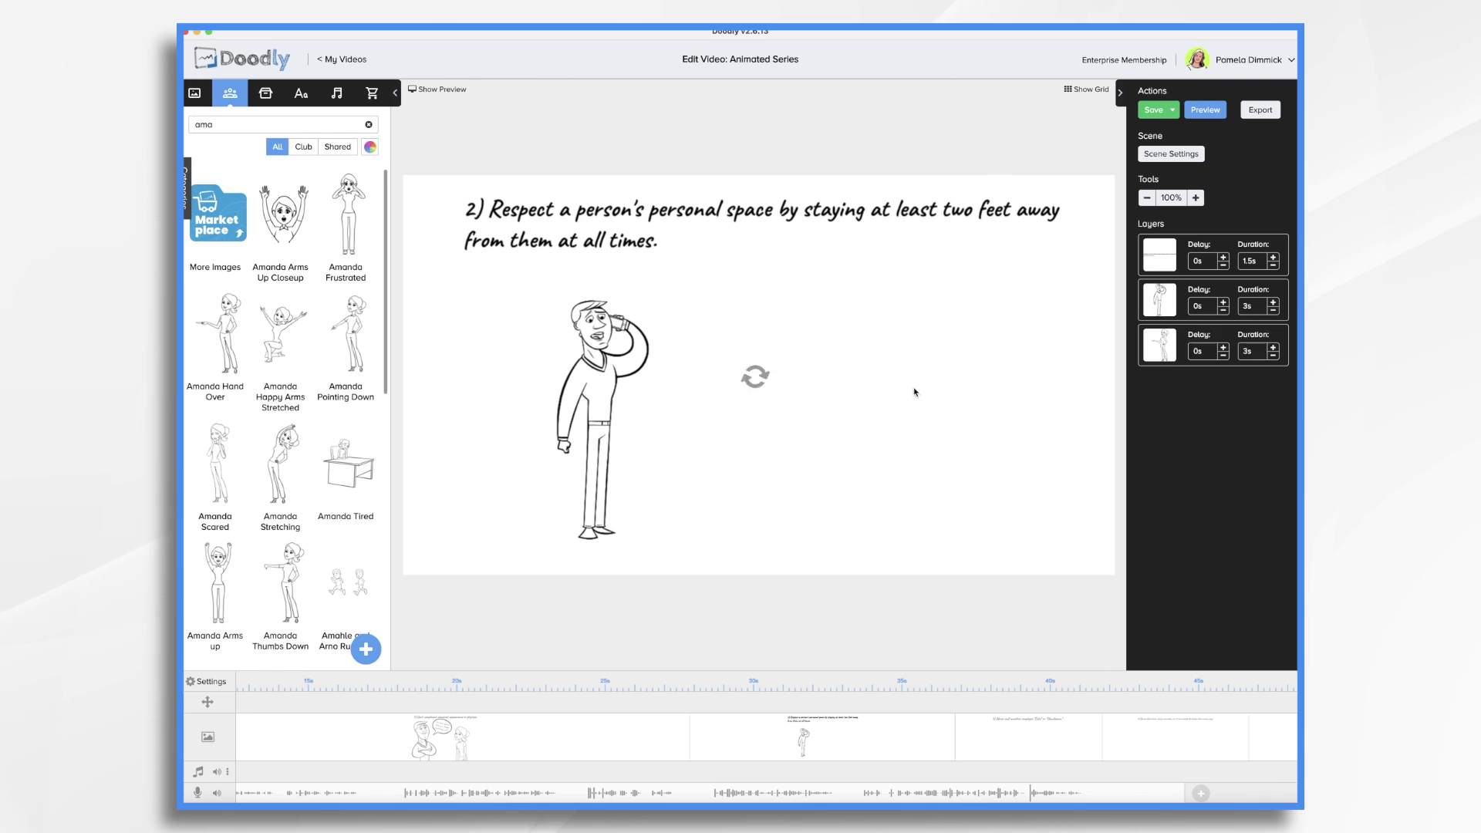
key(ctrl+a)
drag(729, 291, 714, 256)
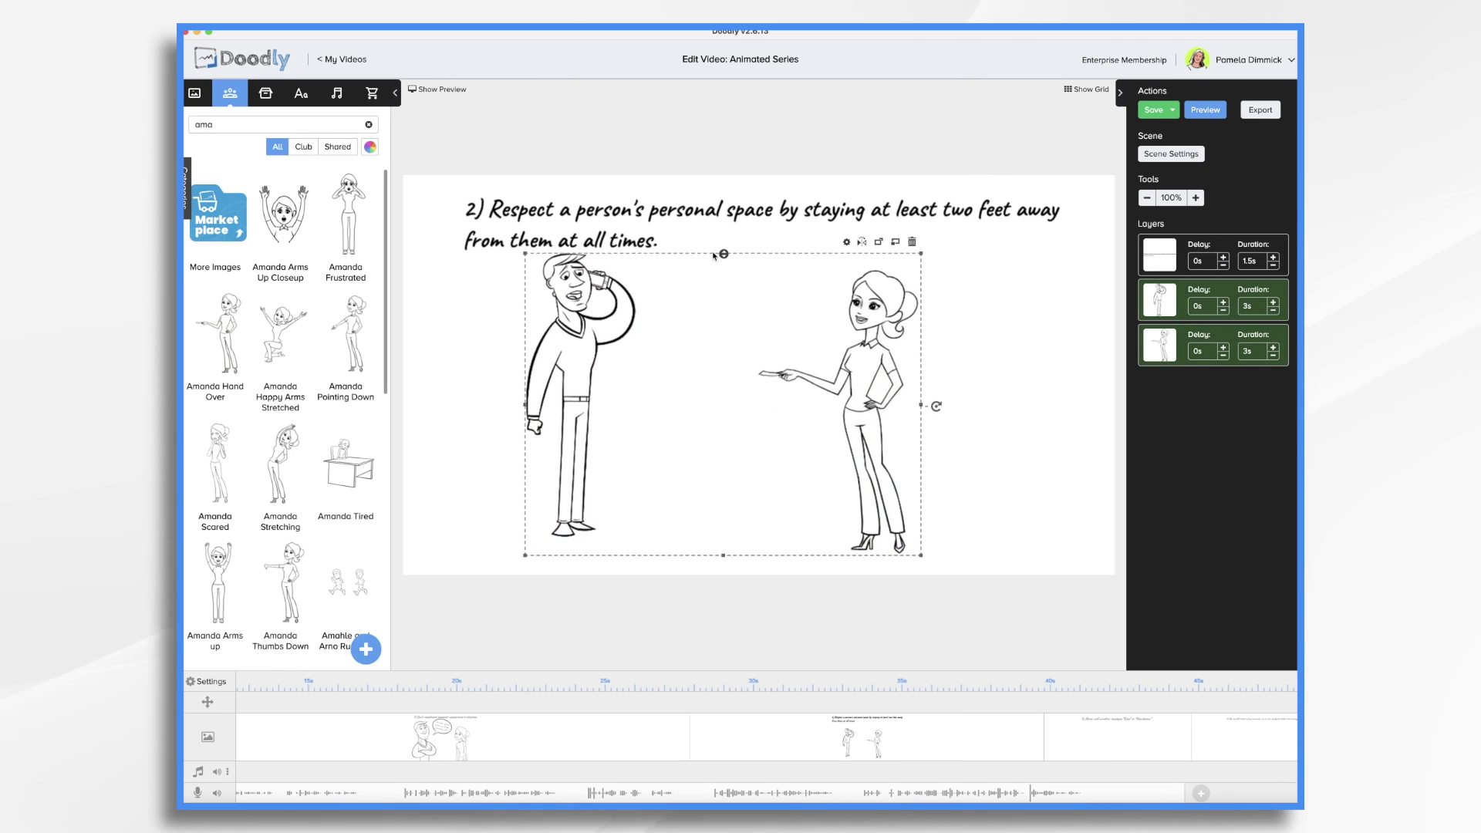
click(265, 93)
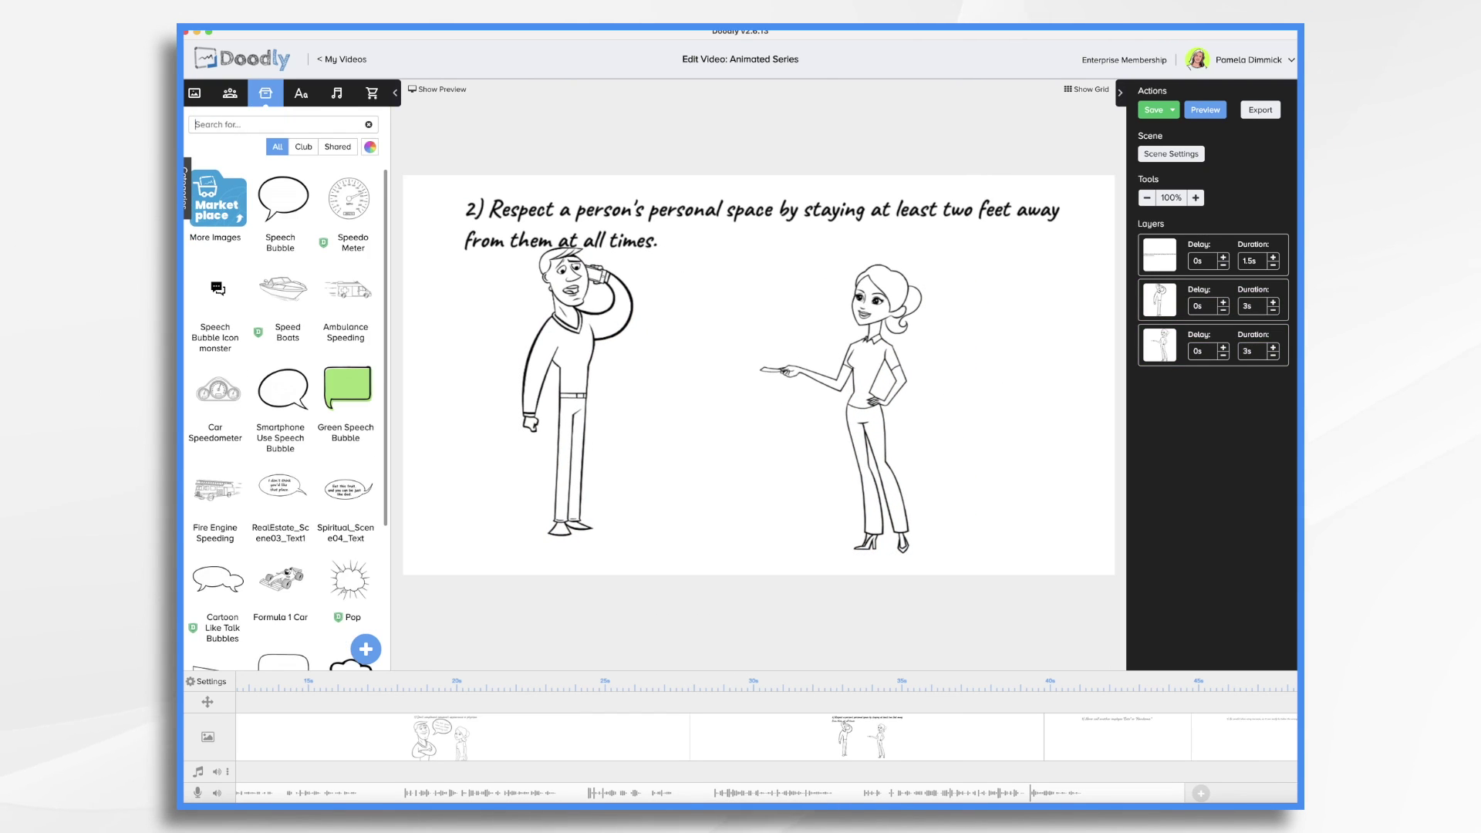
Search props for 'arr' and add two Flowchart Arrows, one pointing left, one pointing right, aligned
text(arro)
scroll(307, 466, down, 10)
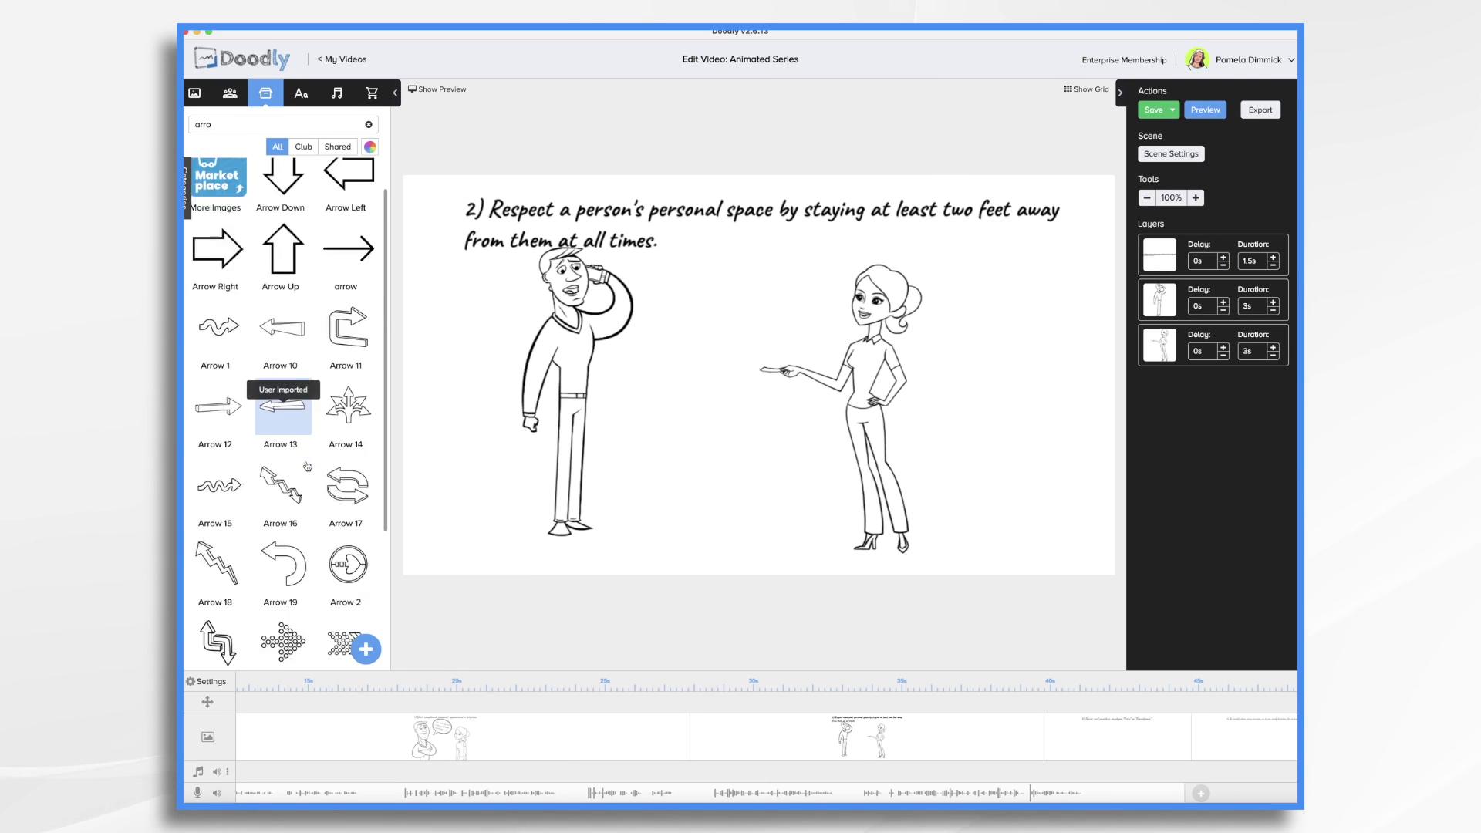
scroll(307, 466, down, 15)
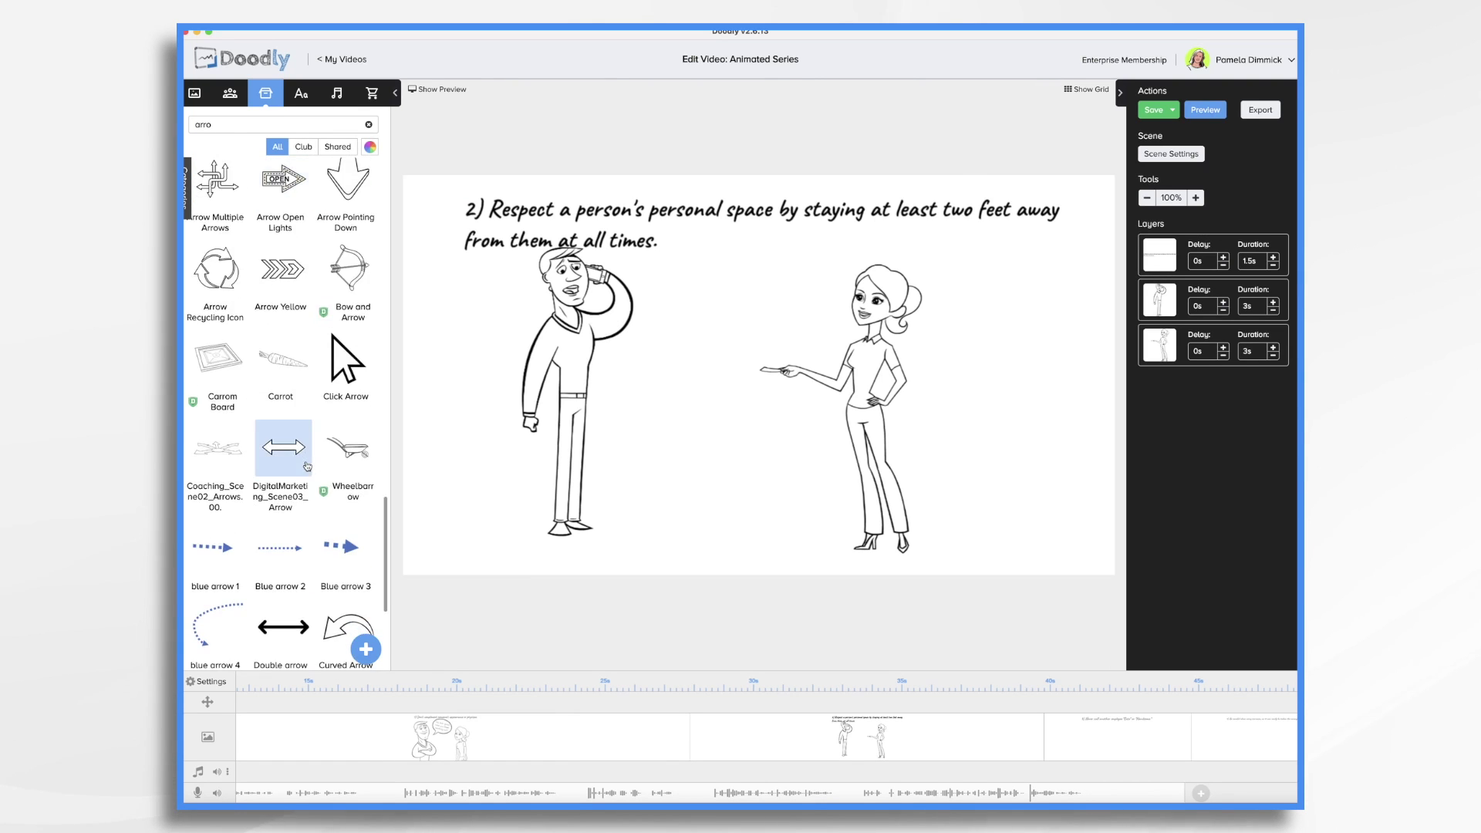
scroll(301, 447, up, 5)
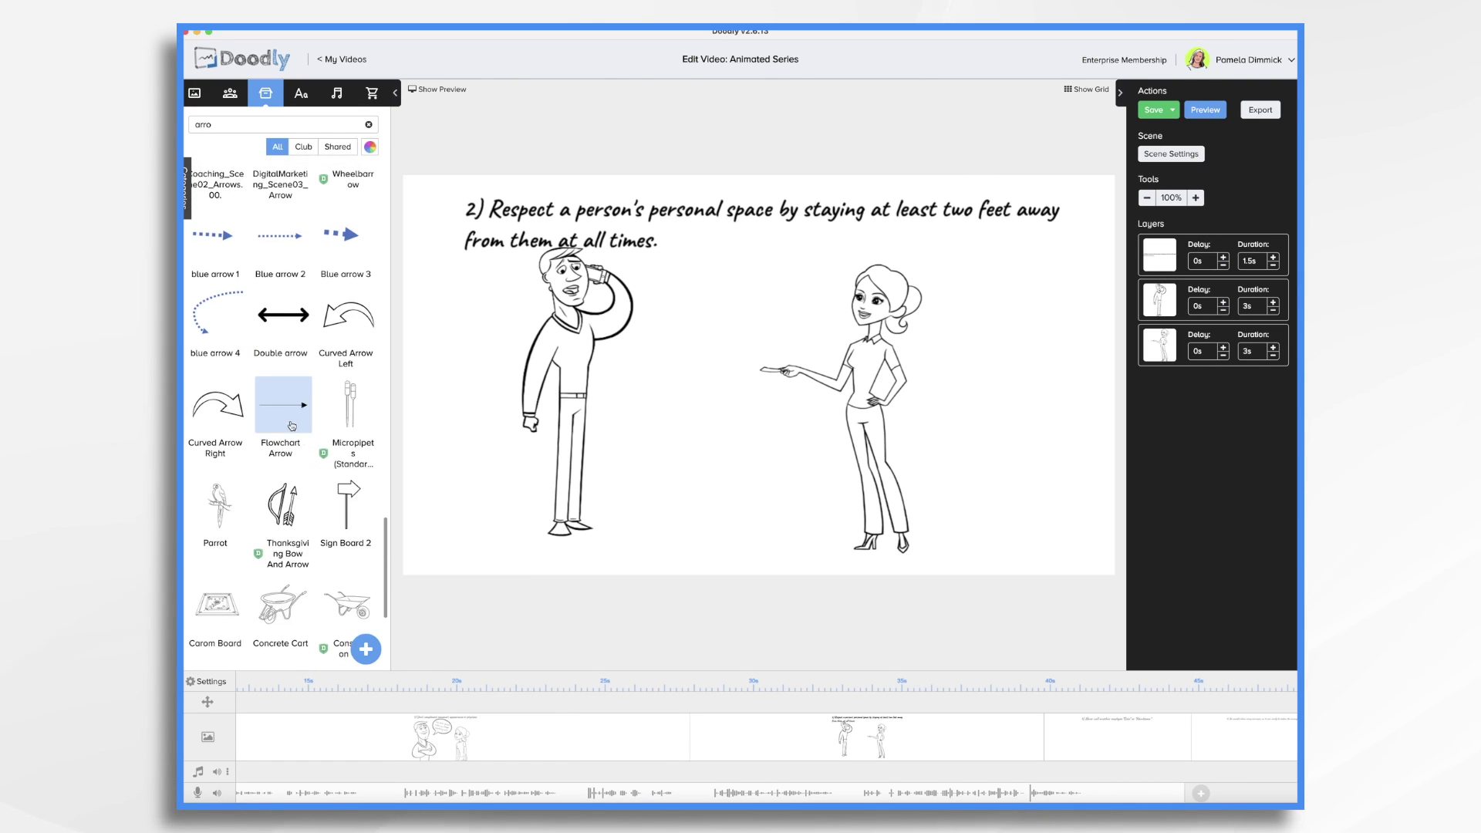
drag(288, 417, 714, 431)
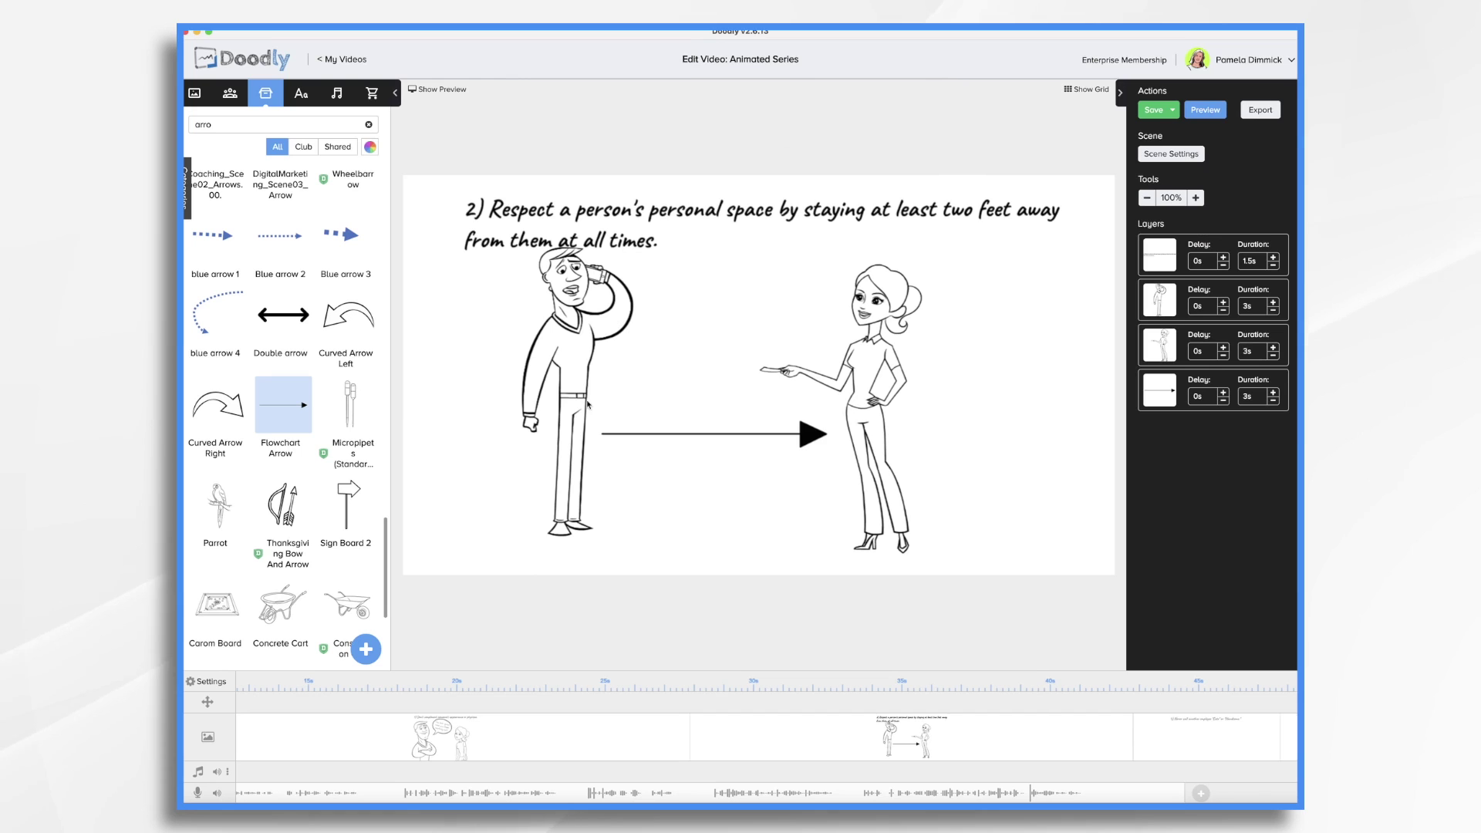
drag(588, 403, 711, 396)
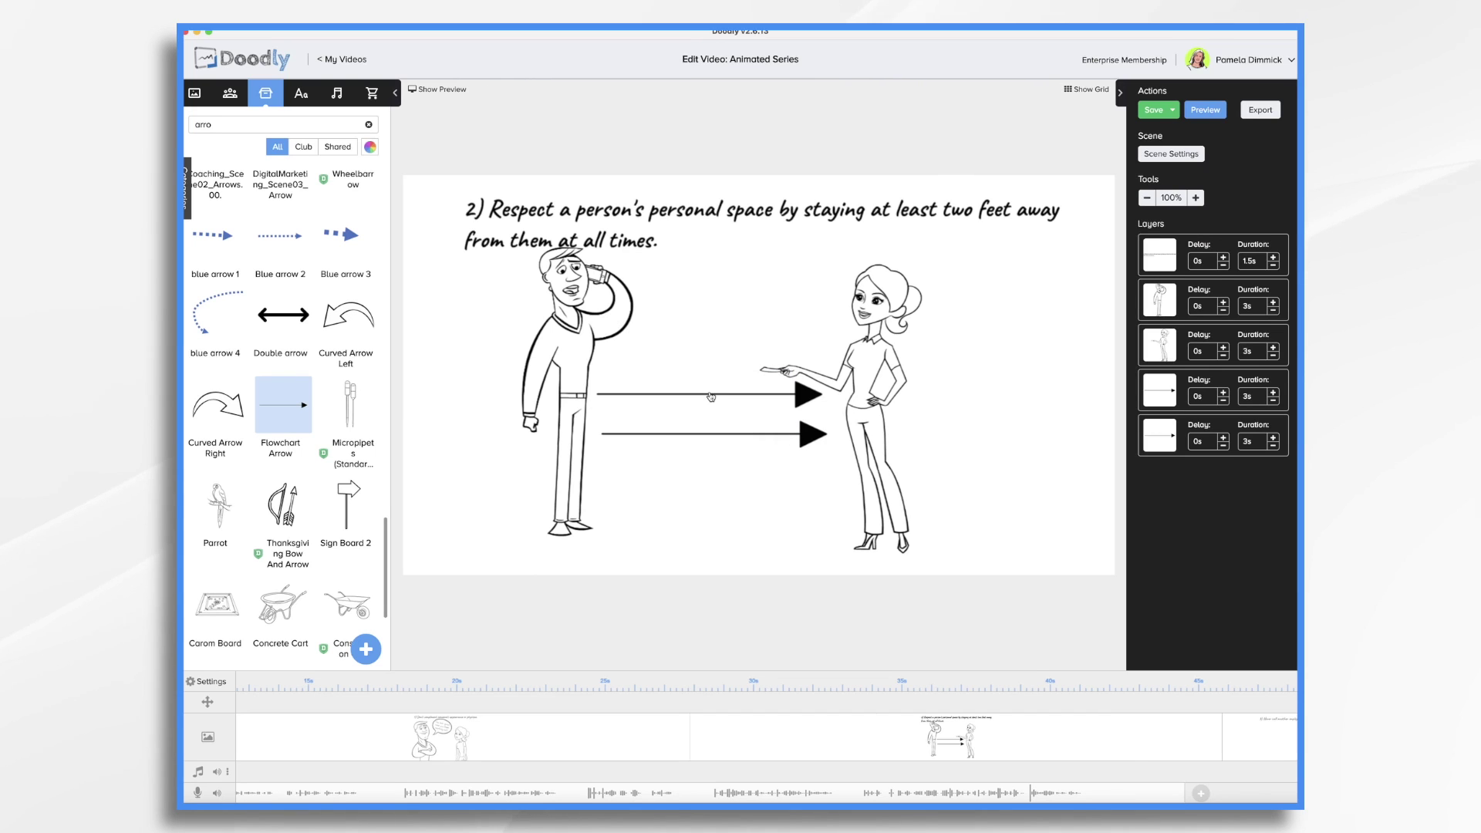
click(724, 393)
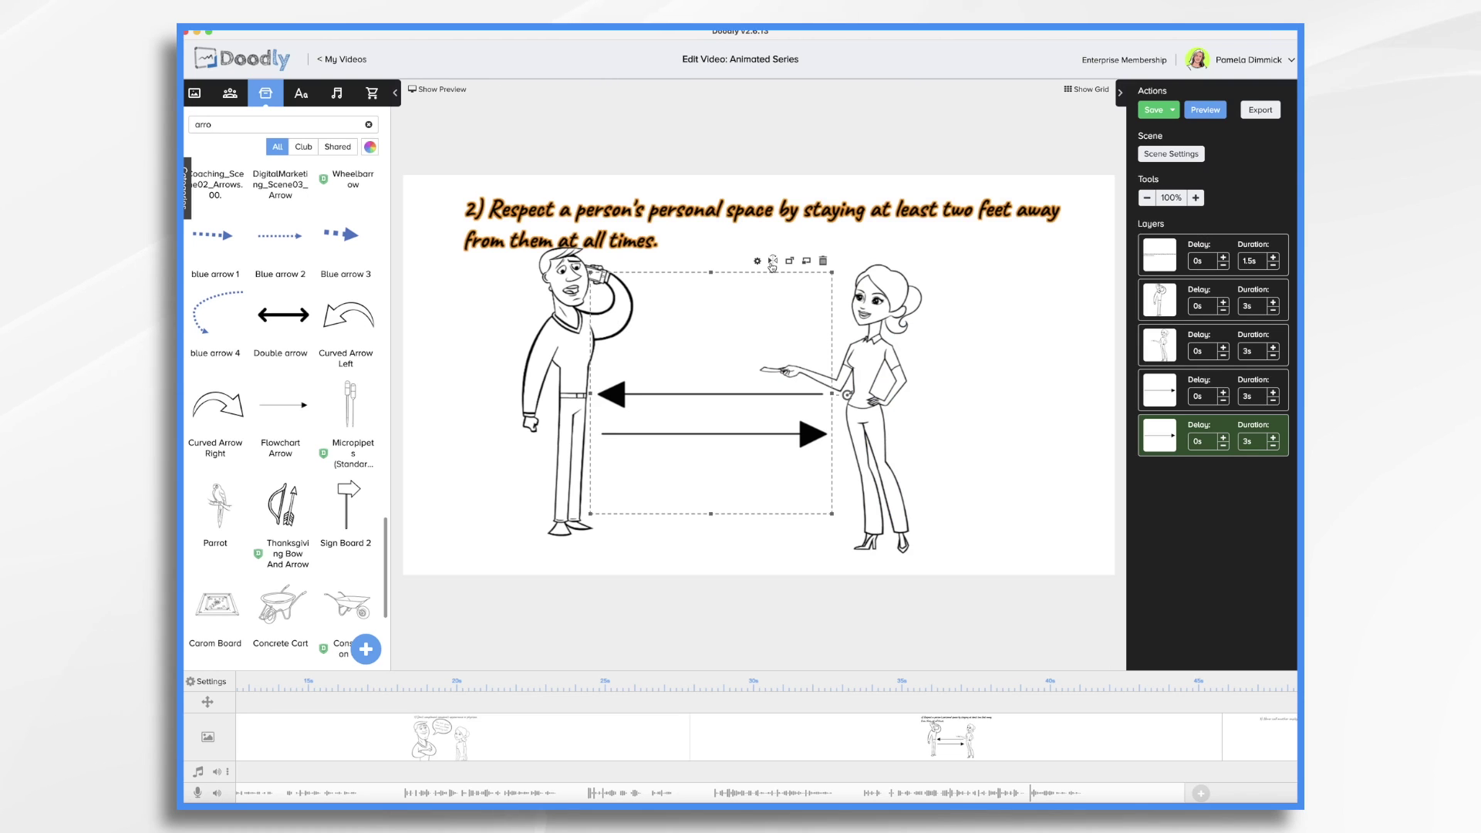
drag(832, 432, 695, 438)
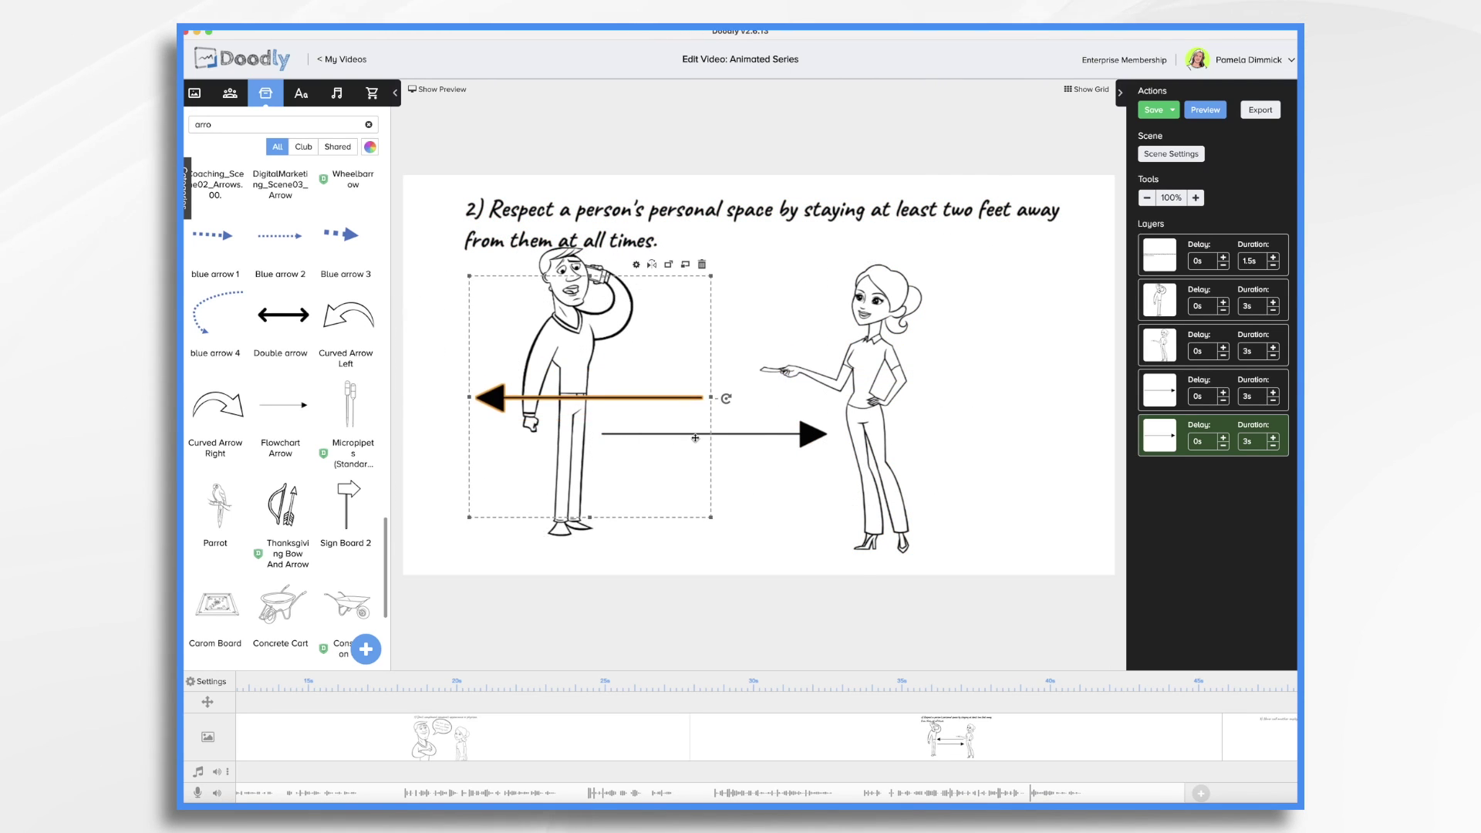
drag(812, 437, 910, 397)
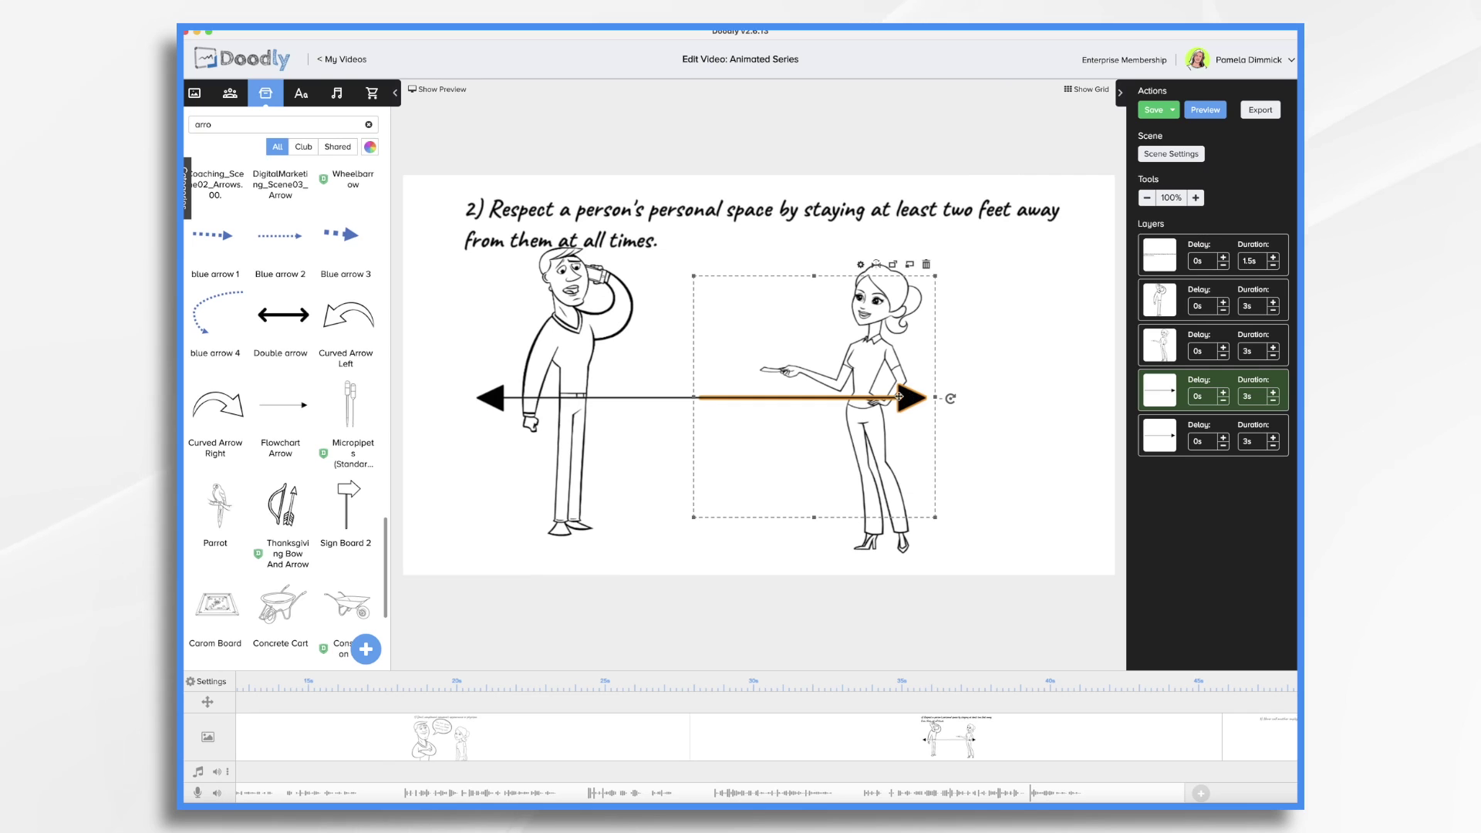
Shrink both arrows together and move them into the gap between Steve and Amanda
shift+click(644, 402)
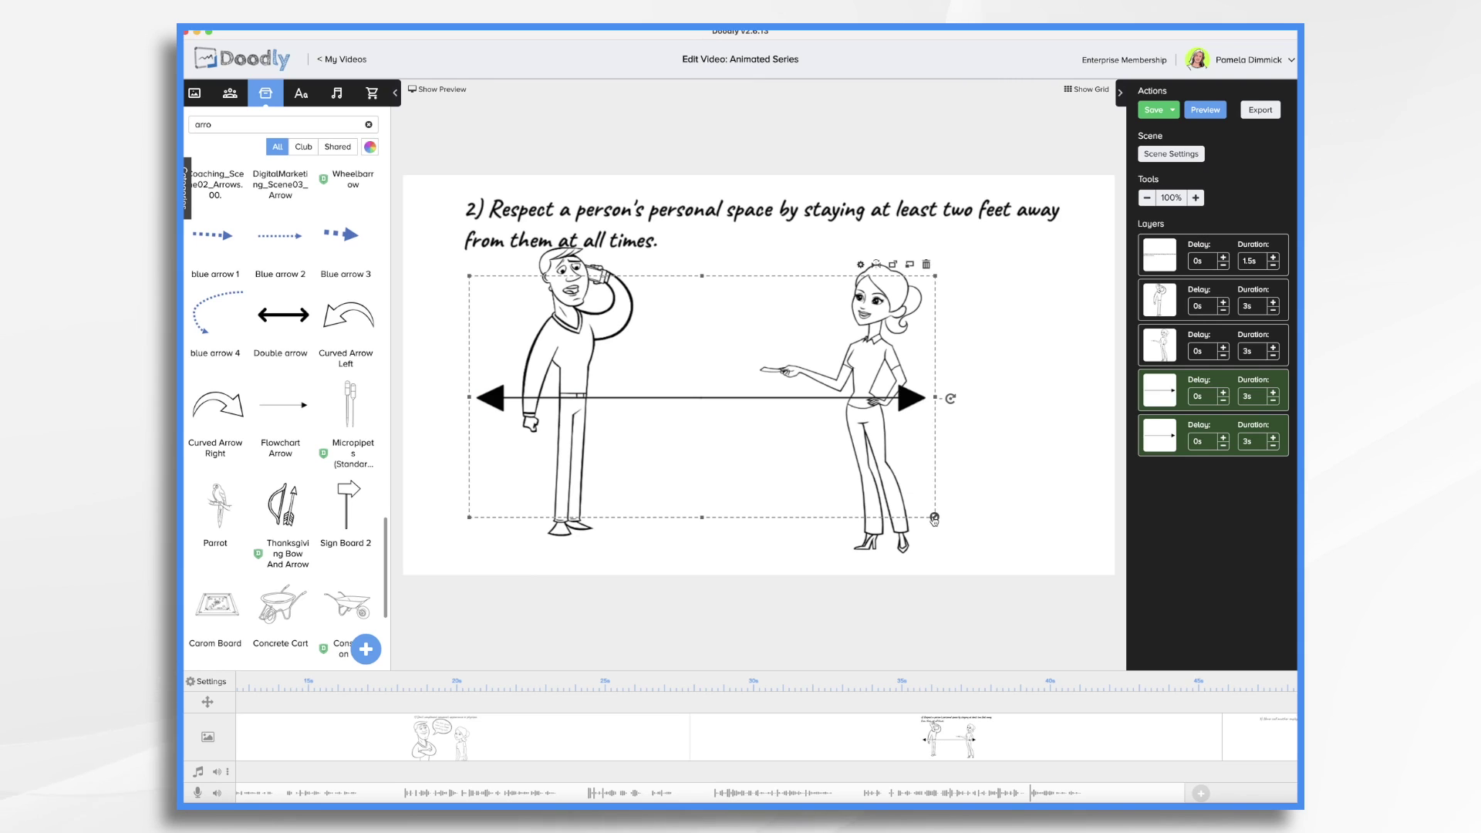
drag(934, 518, 704, 399)
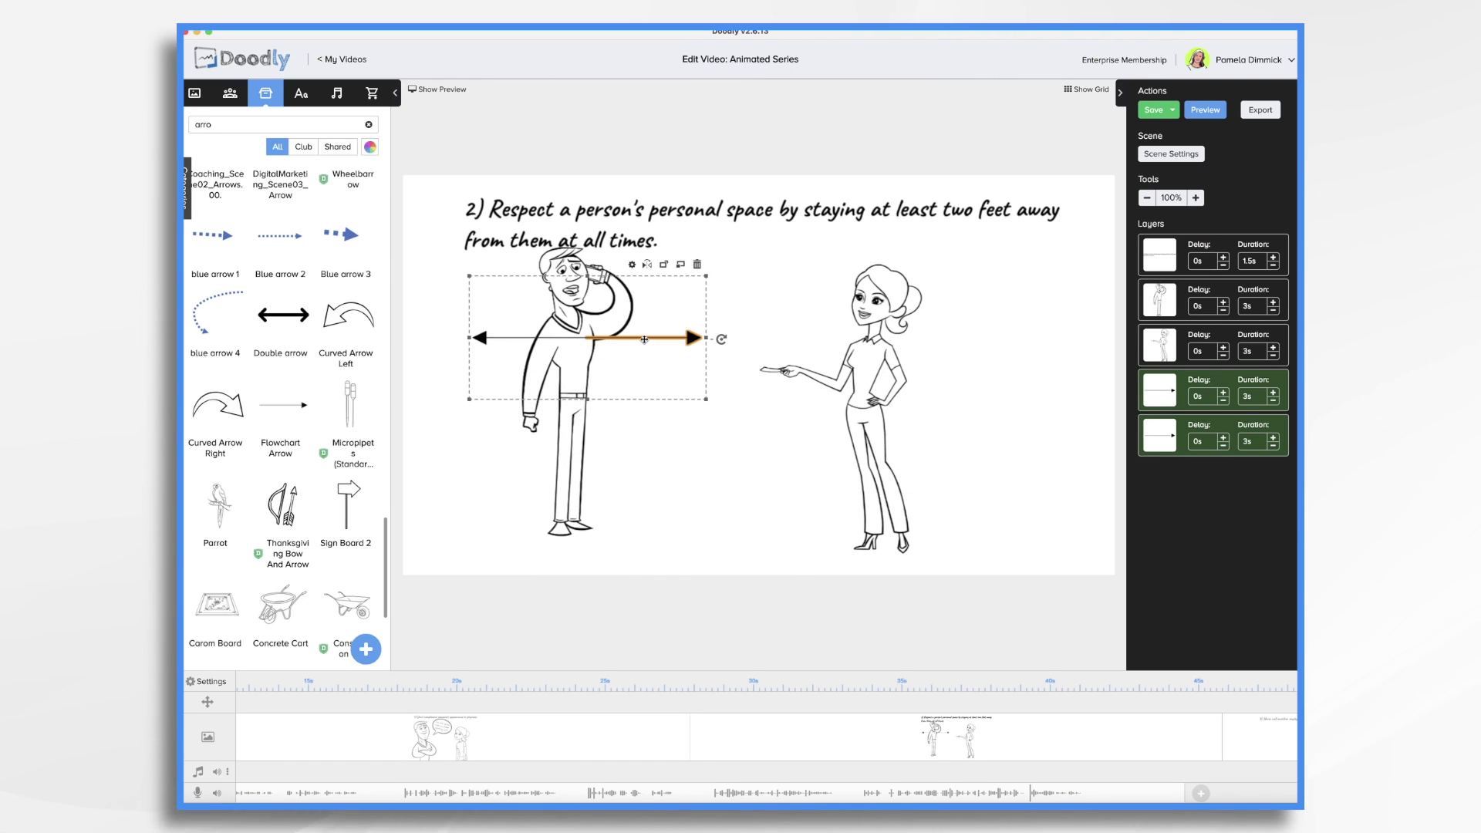
drag(644, 340, 774, 414)
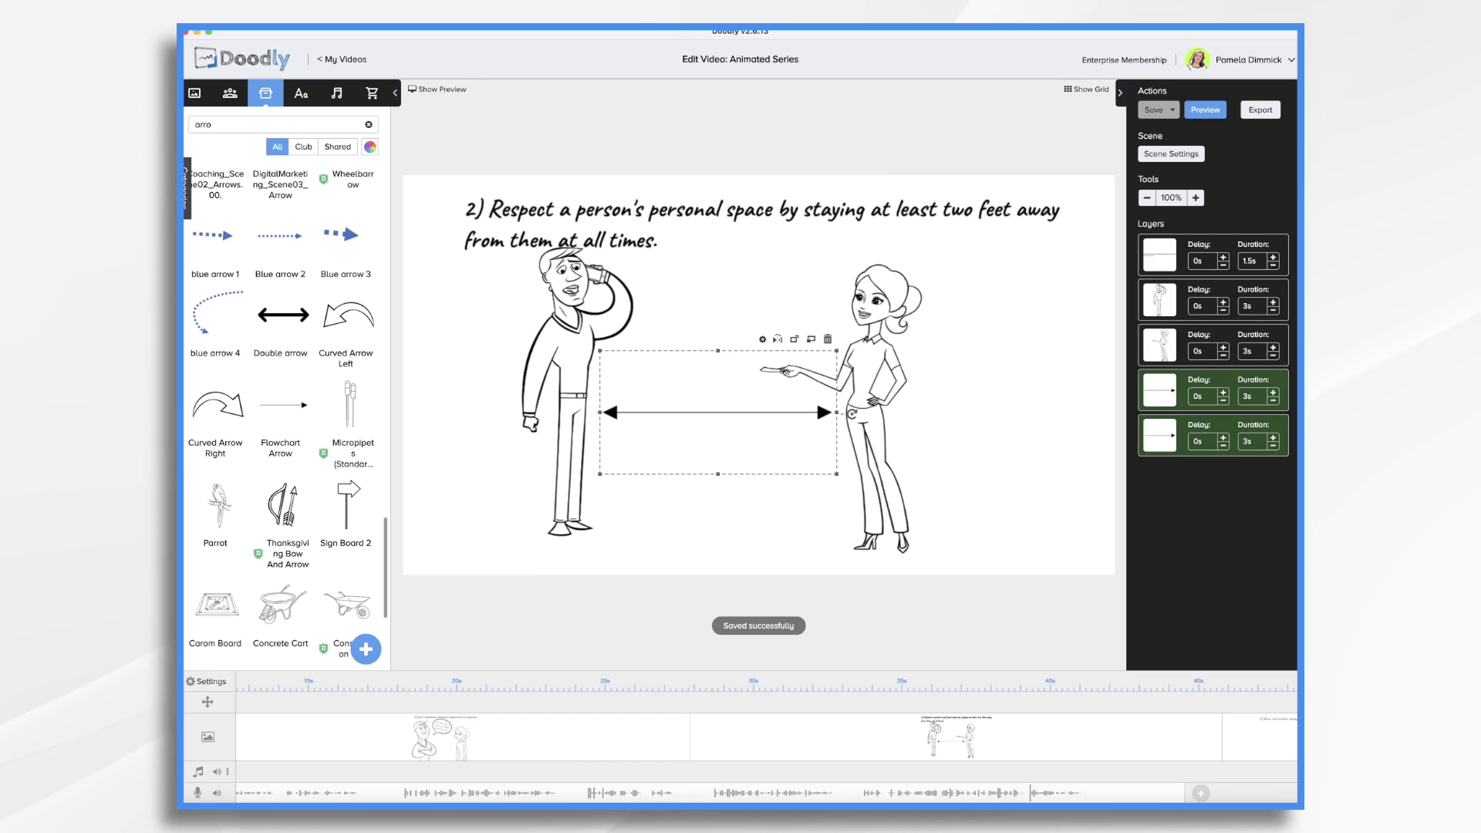
click(302, 94)
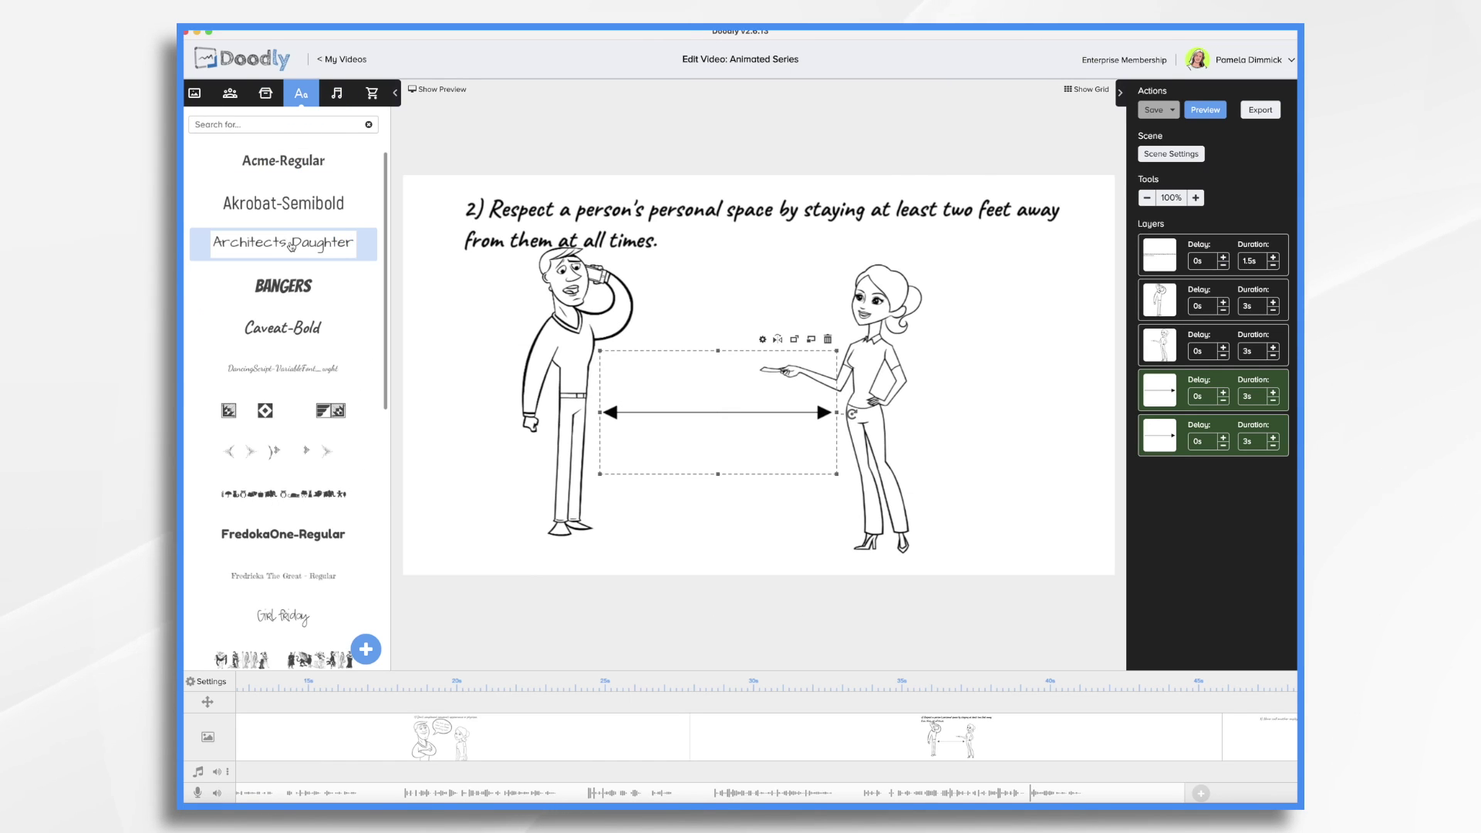
Add a '2 Feet' label in Architects Daughter just above the double-headed arrow
click(283, 242)
double_click(756, 374)
key(ctrl+a)
text(2-)
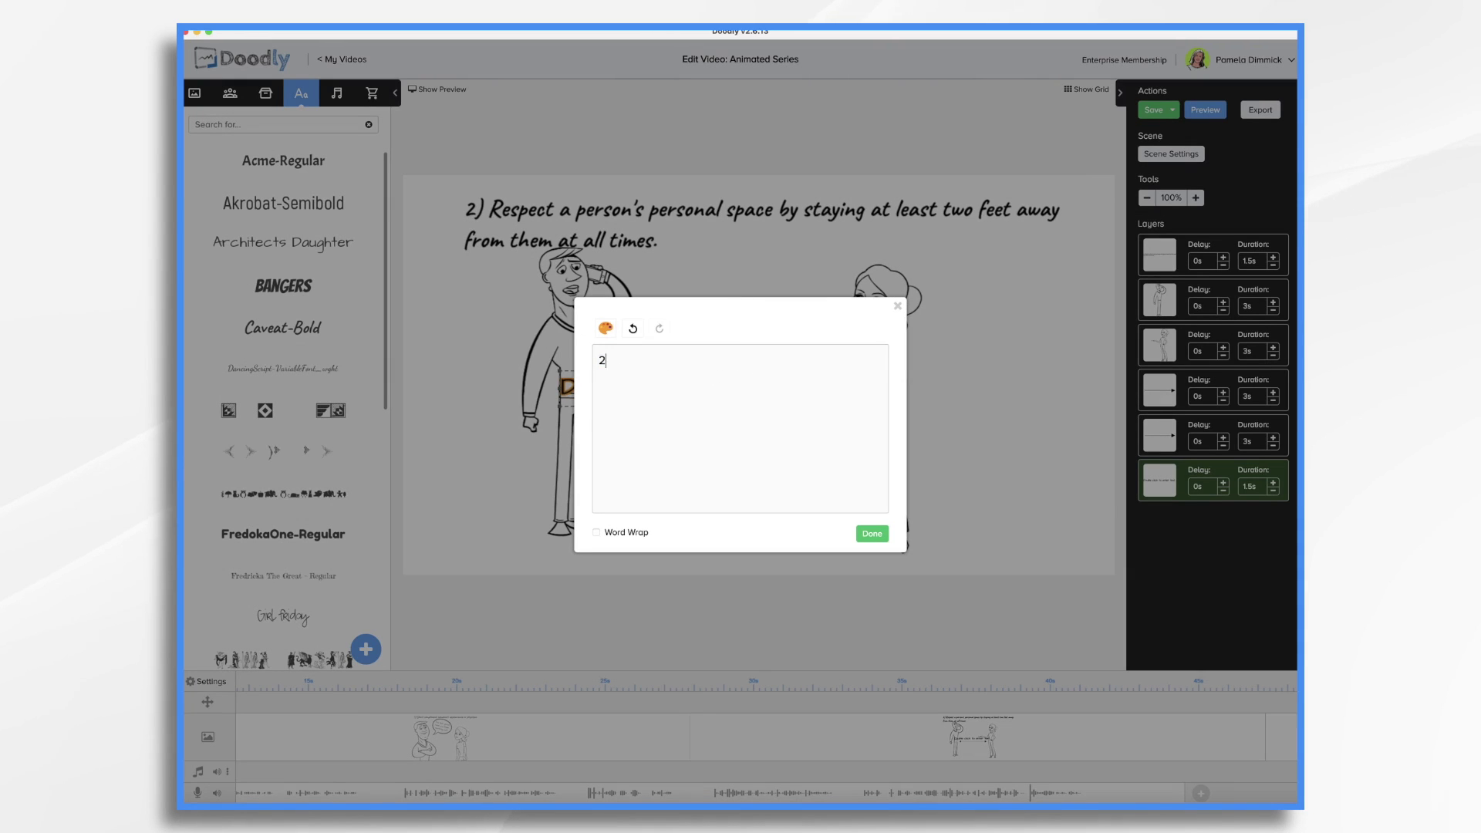
click(872, 533)
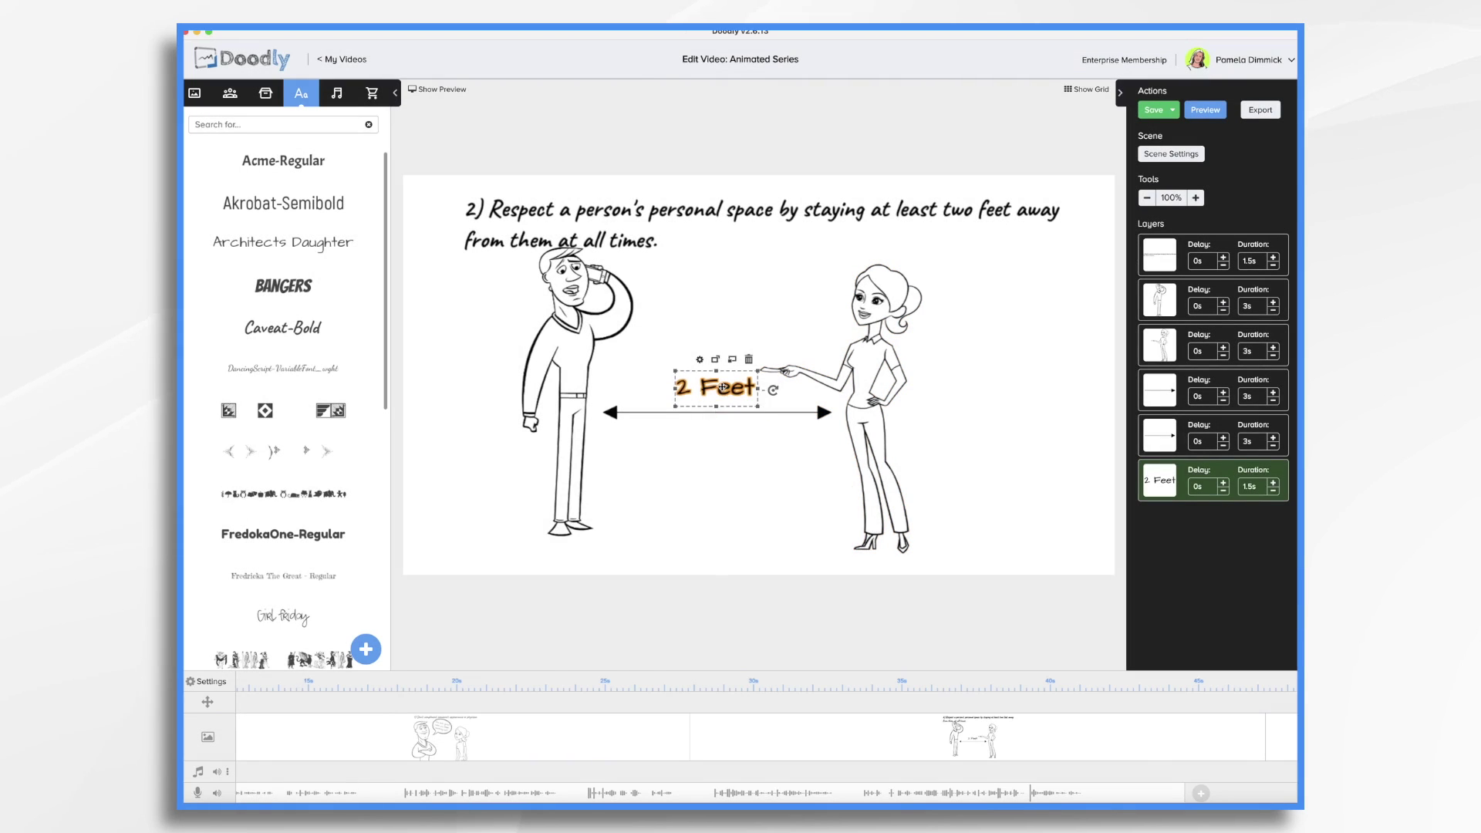
drag(722, 387, 725, 397)
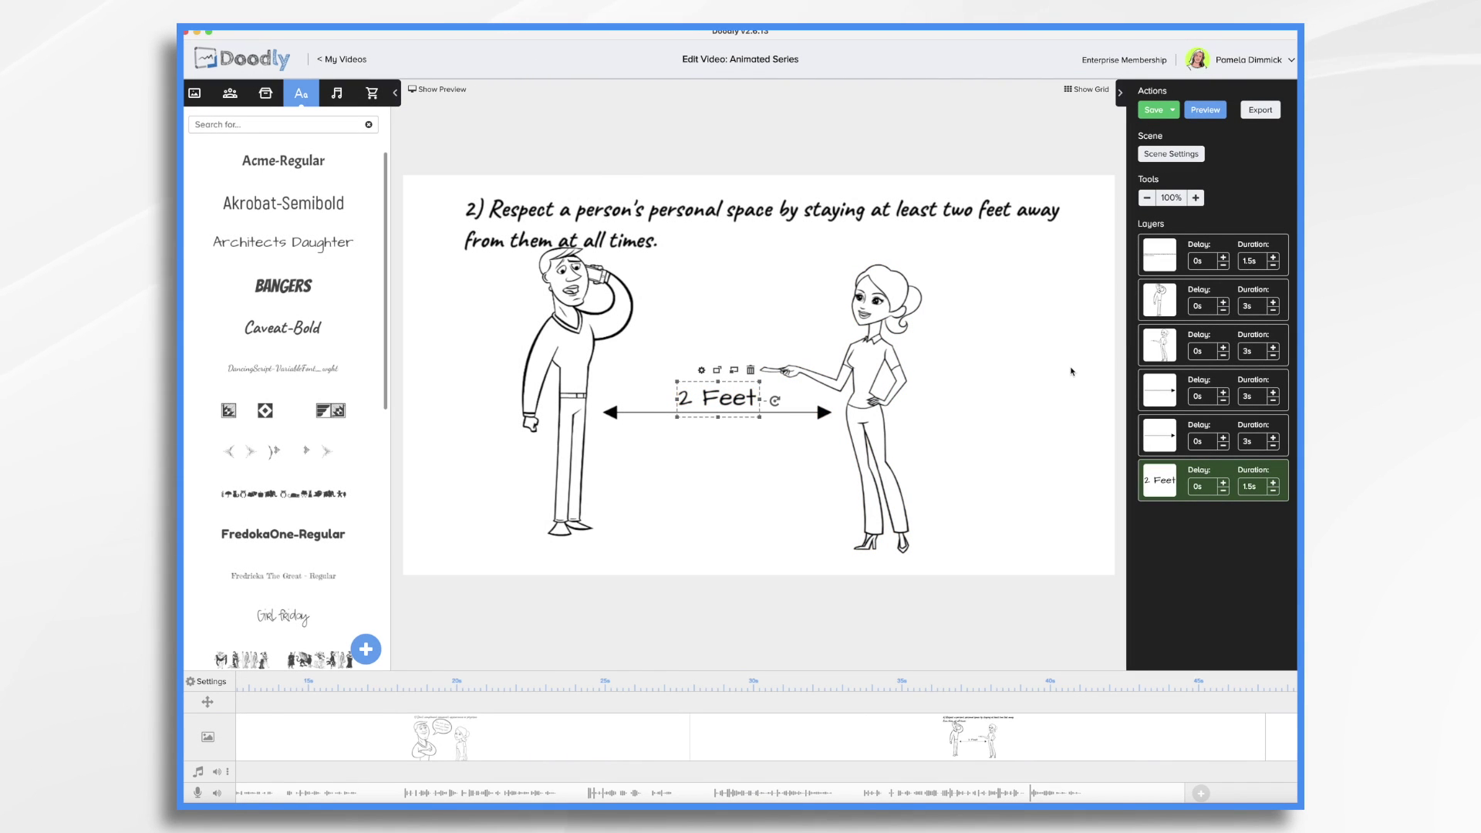
click(577, 401)
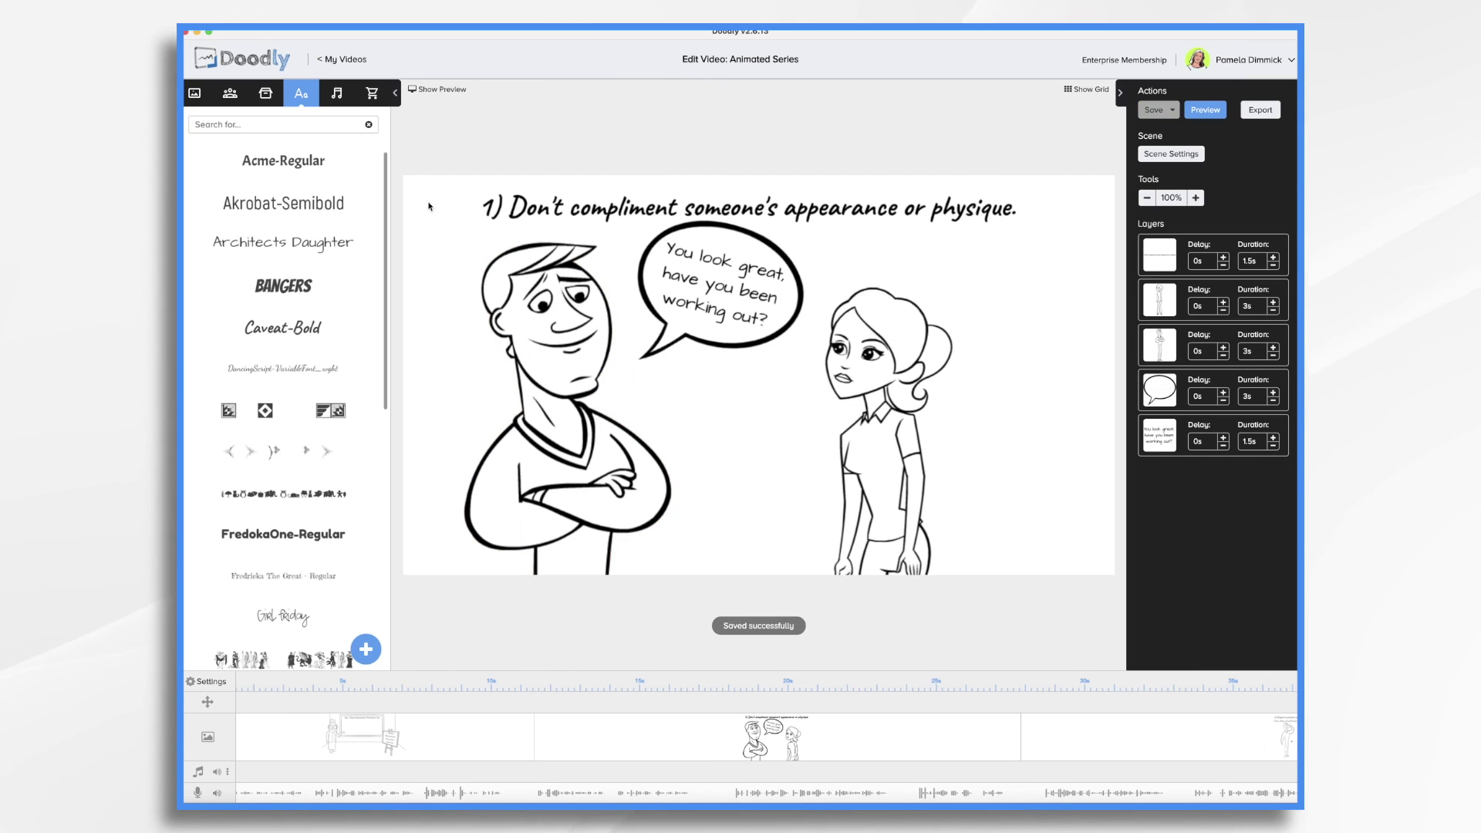
Show the preview and play the first tip scene, replaying from about 11s to rewatch the man being drawn
click(439, 91)
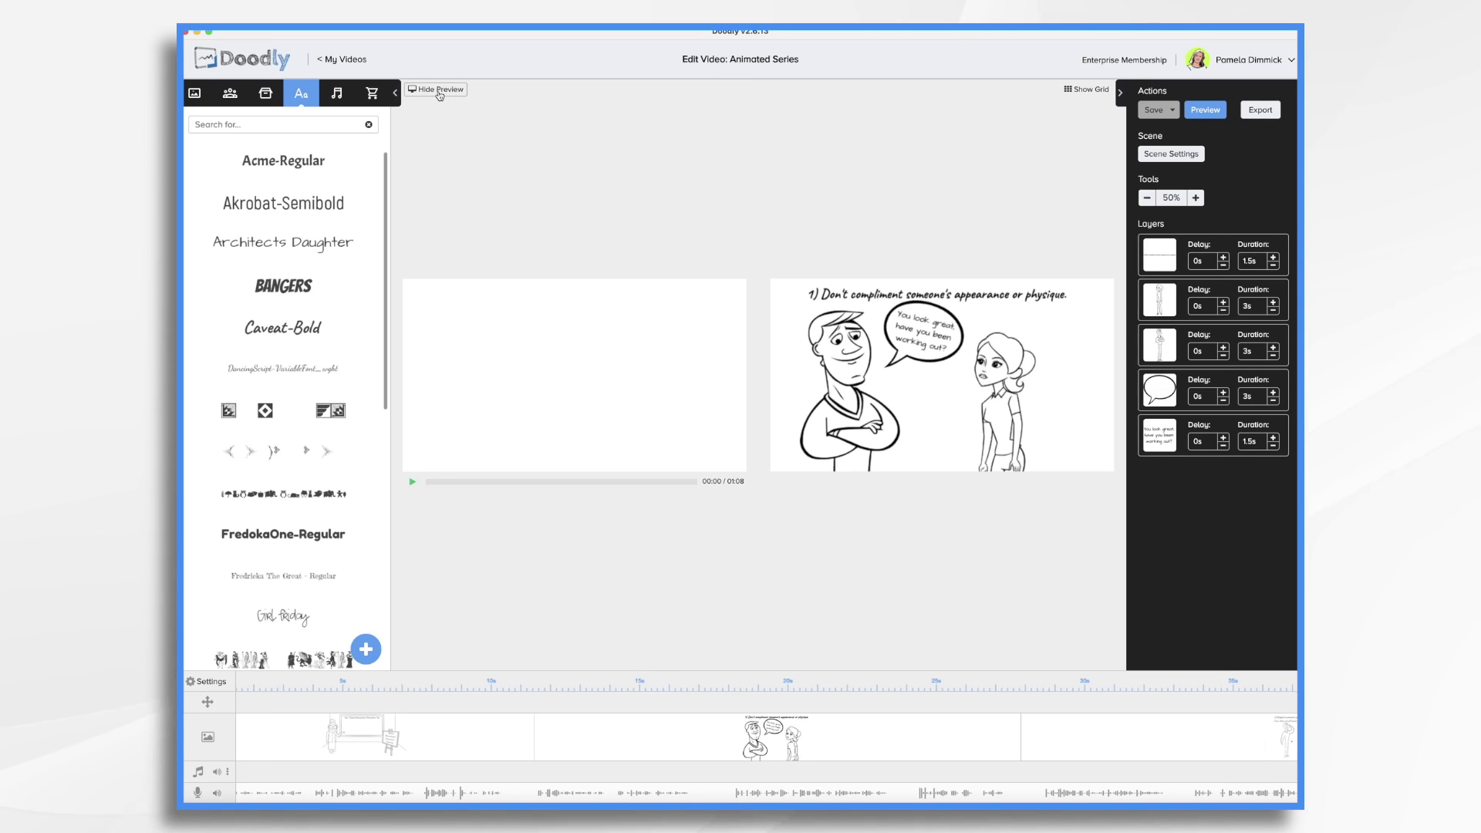
click(414, 483)
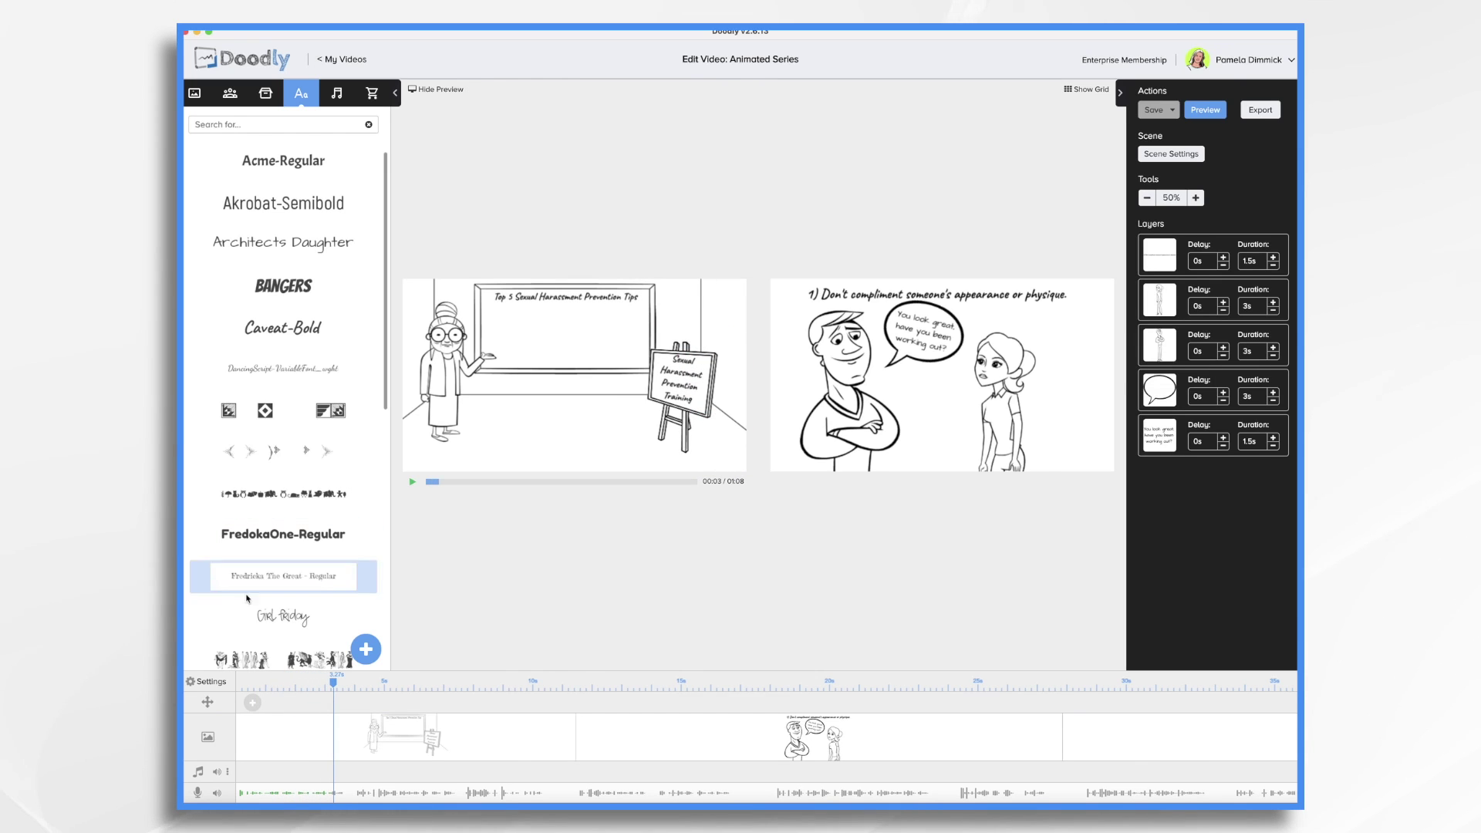
mouse_move(334, 684)
mouse_down()
mouse_move(909, 684)
mouse_move(690, 682)
mouse_move(896, 682)
mouse_up()
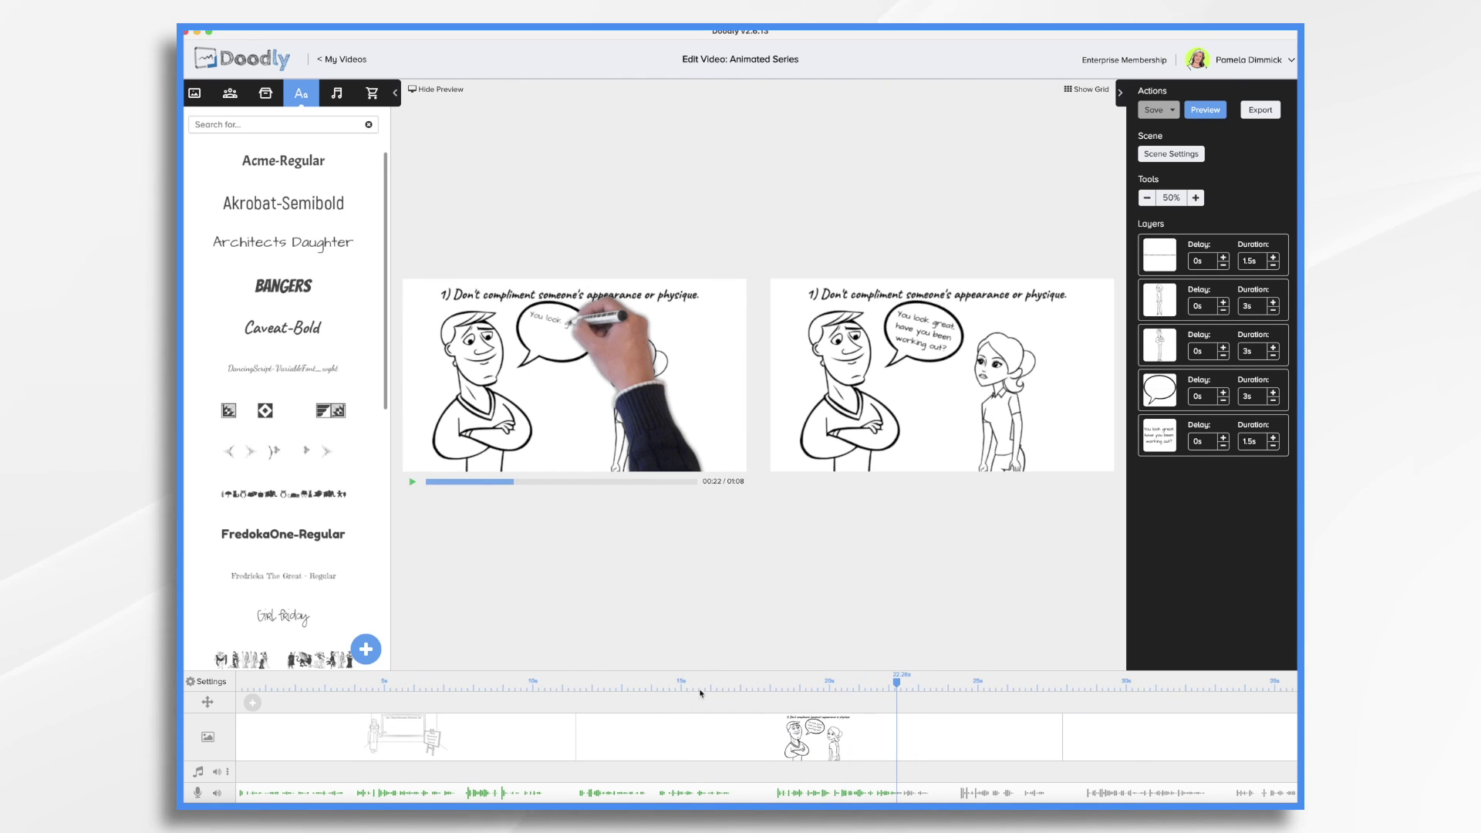
click(584, 681)
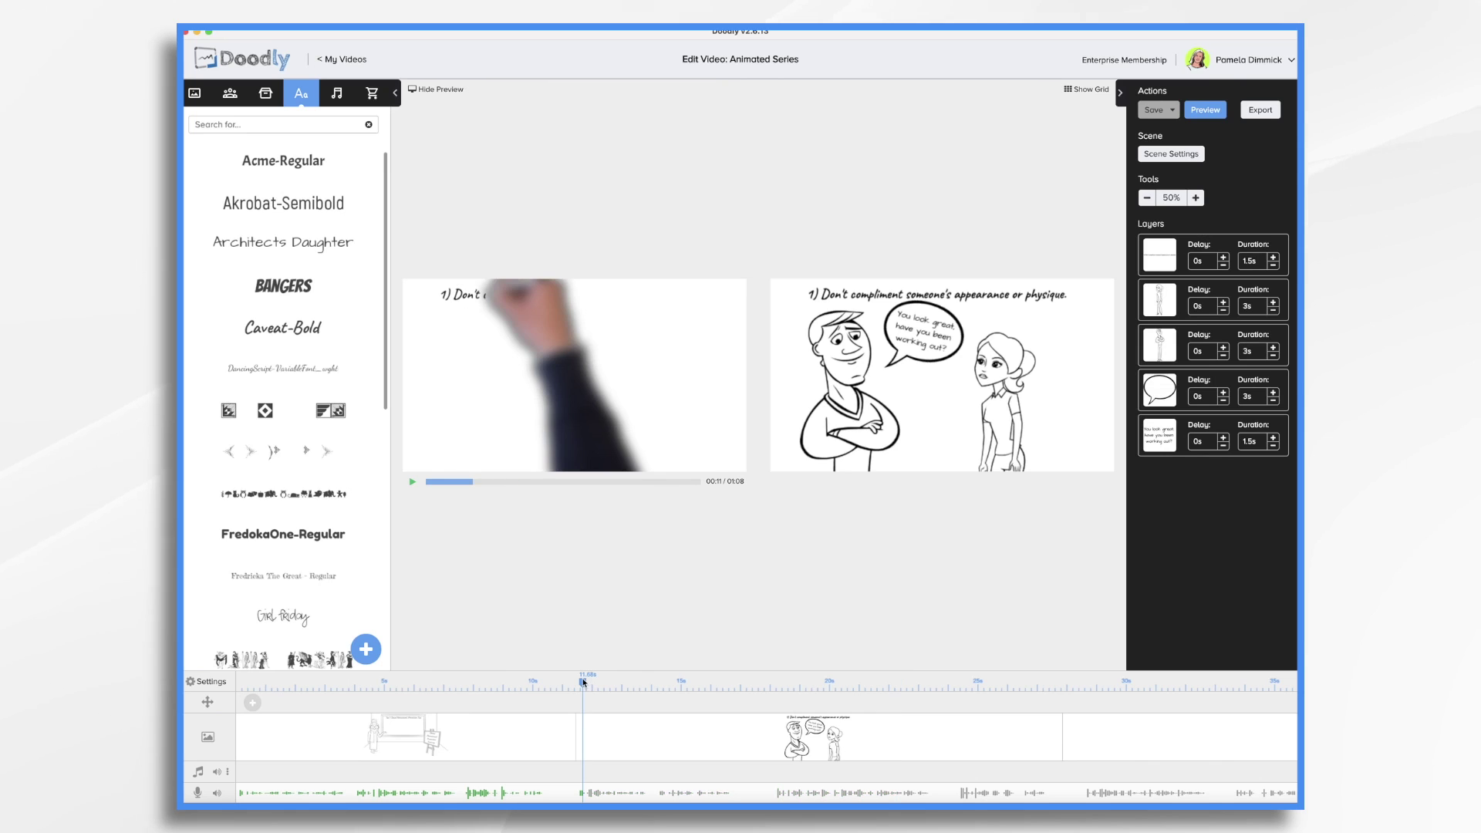
drag(584, 684, 575, 684)
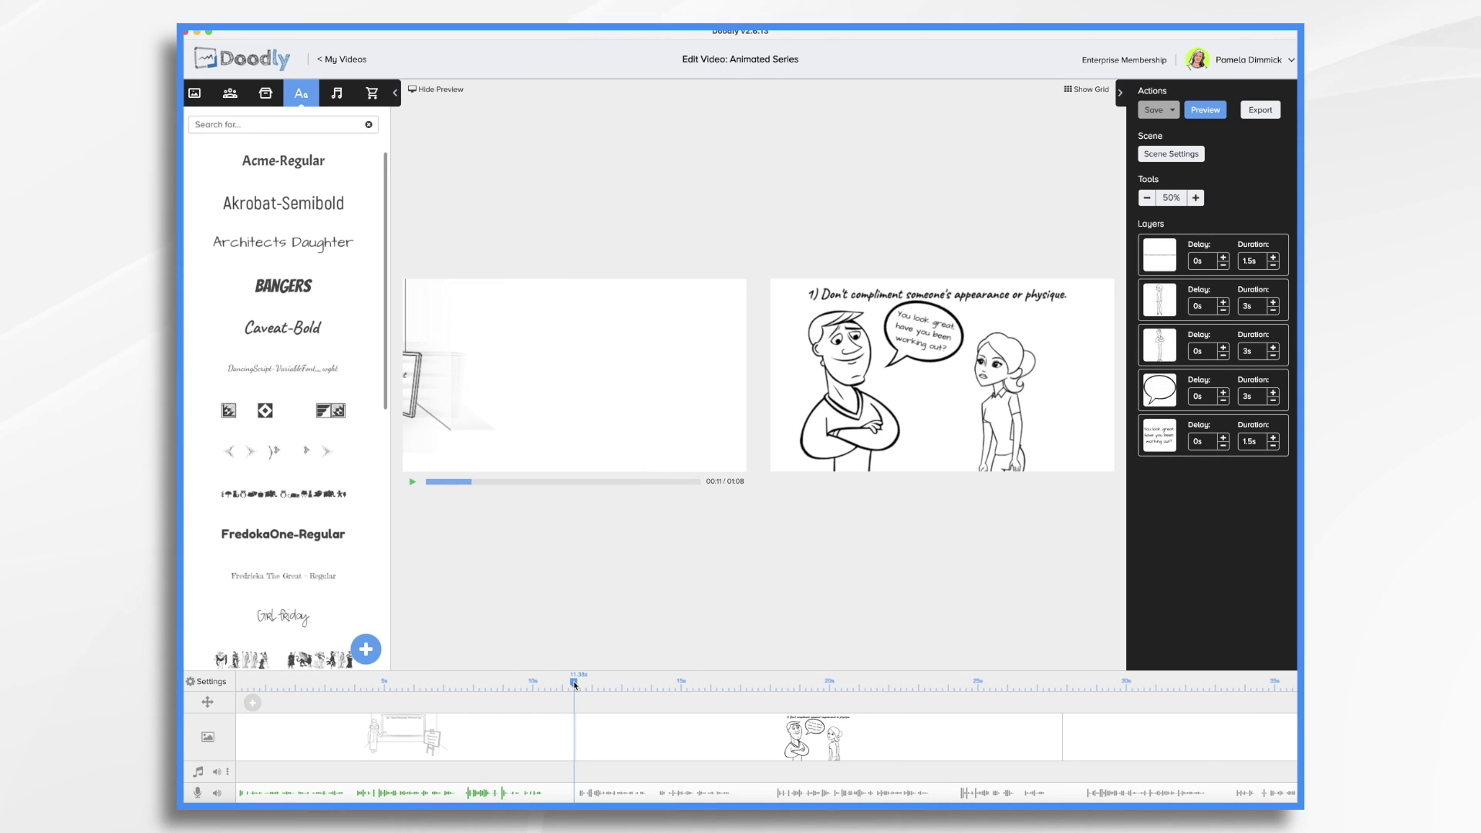
click(412, 484)
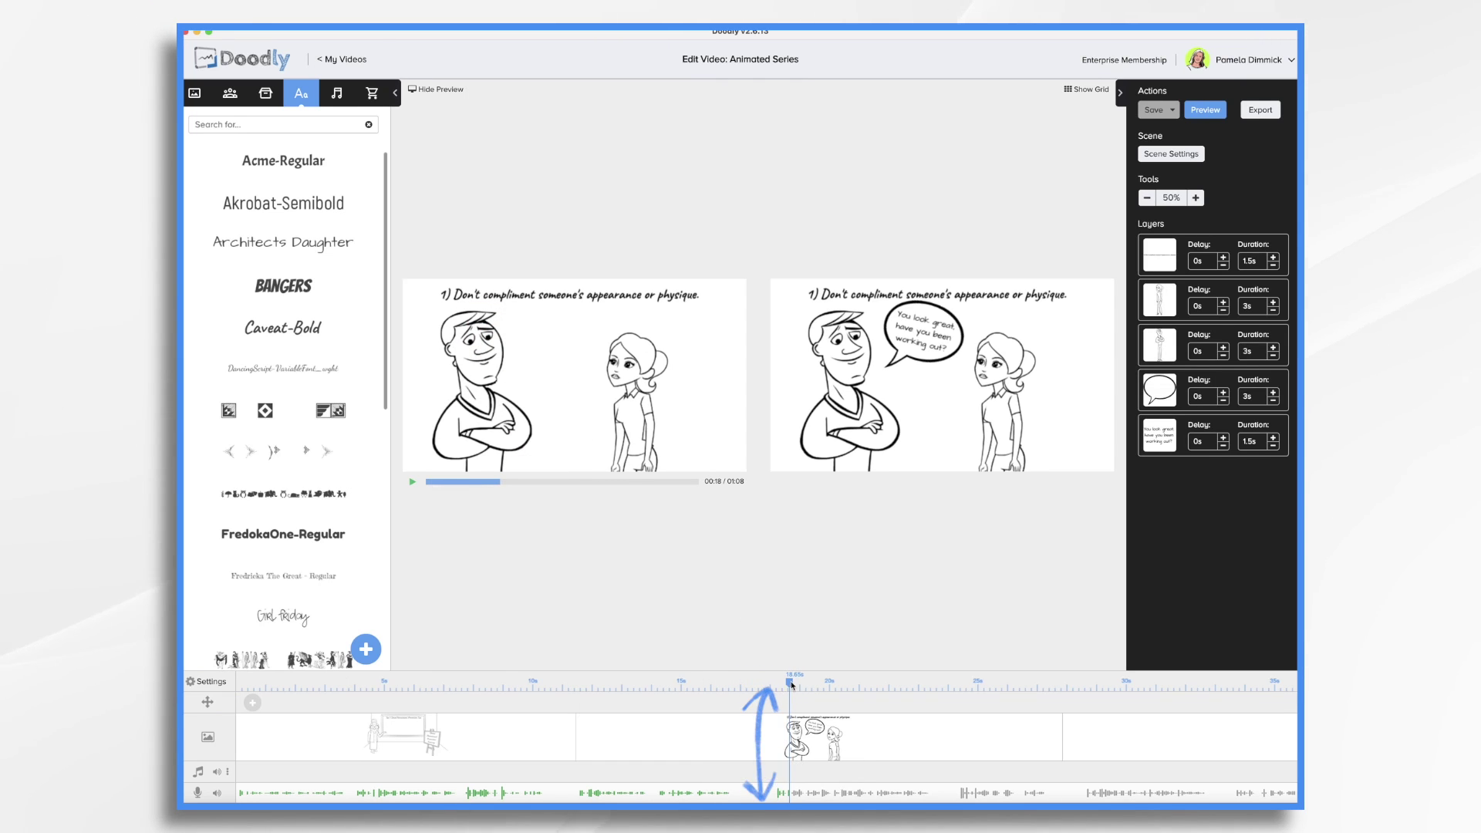
drag(792, 684, 766, 684)
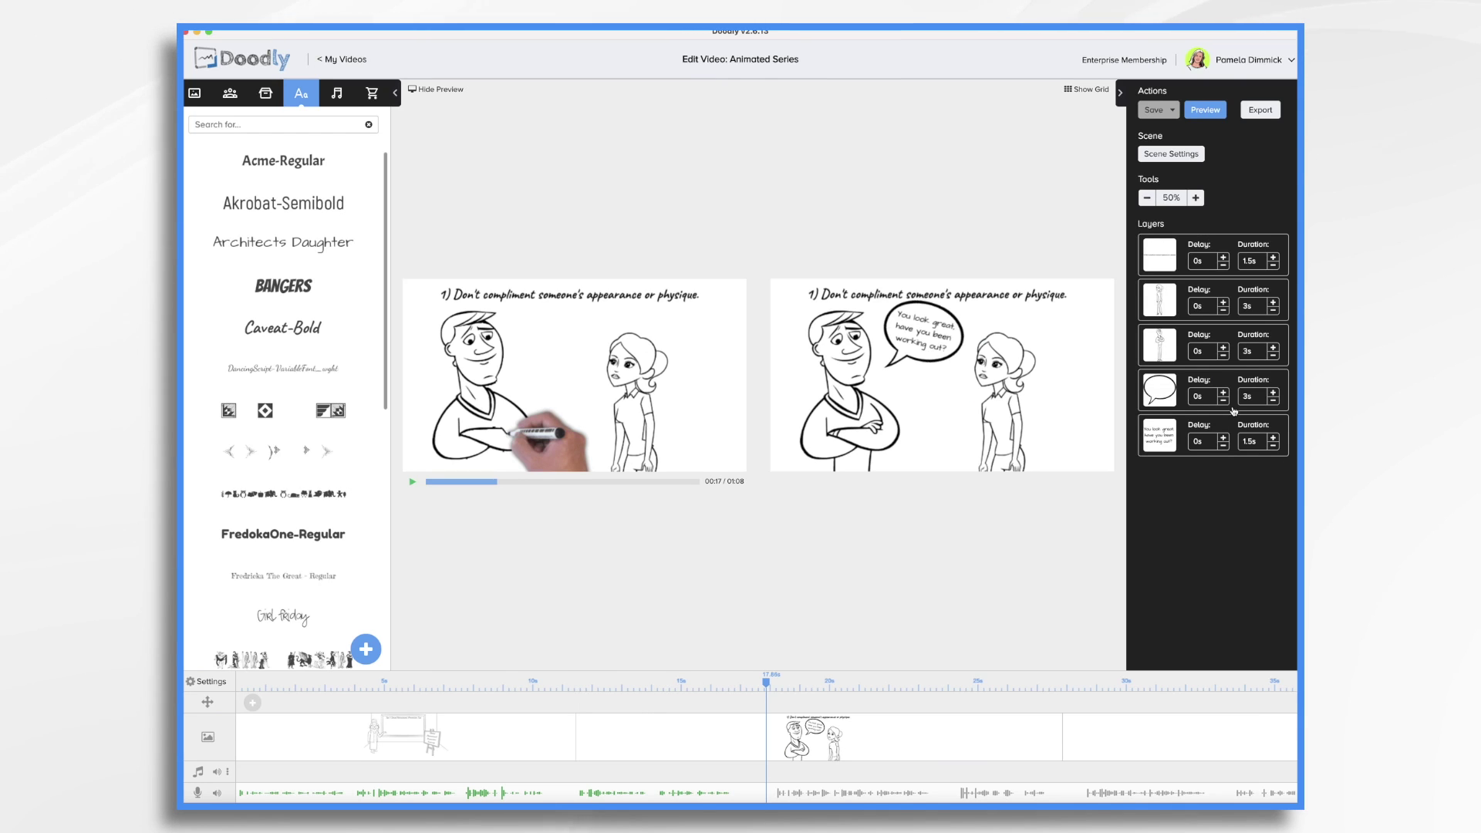
Set the woman and man figure layers' drawing duration to 0s
click(1253, 307)
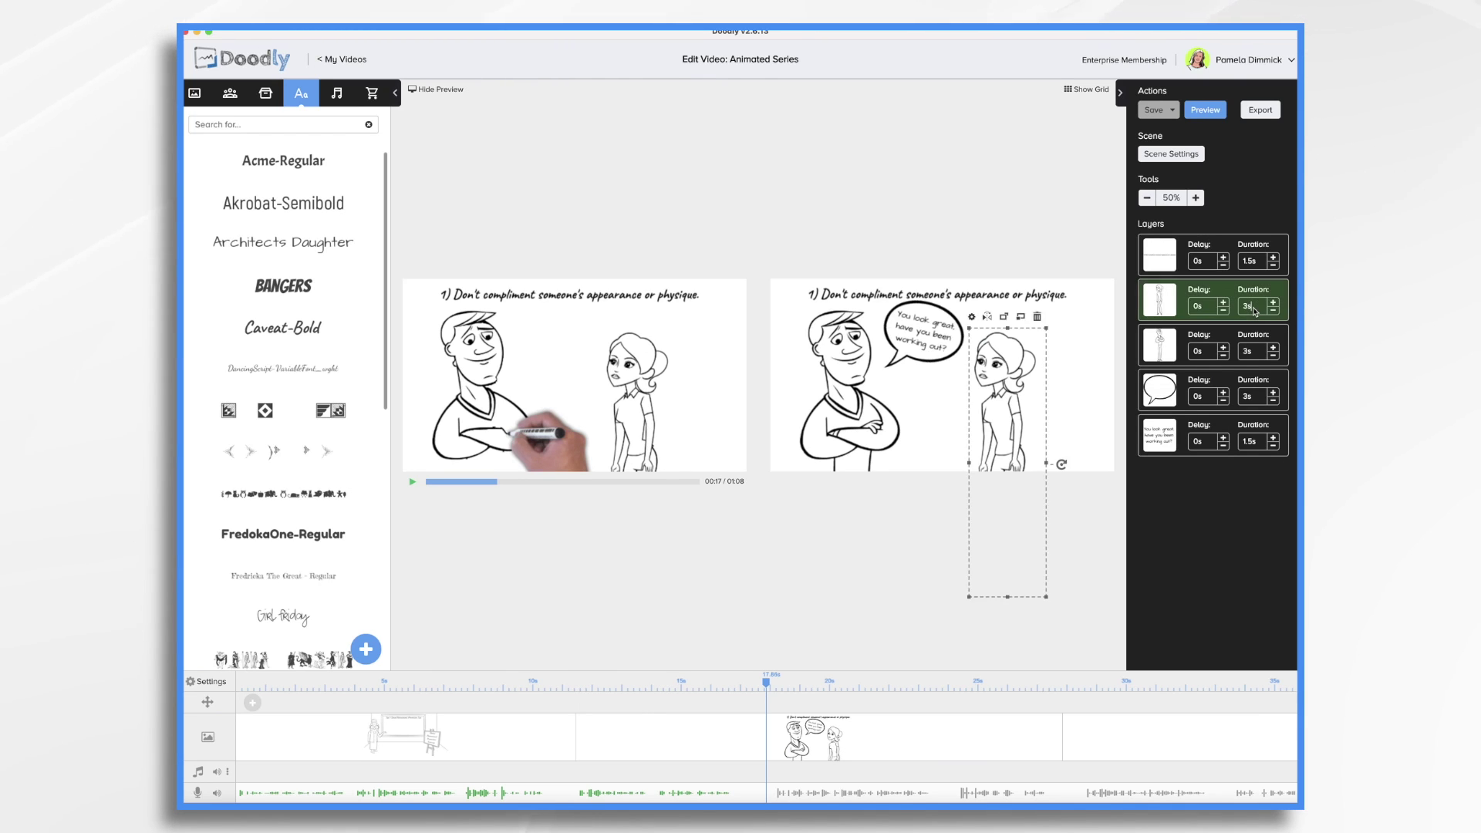
key(BackSpace)
key(BackSpace)
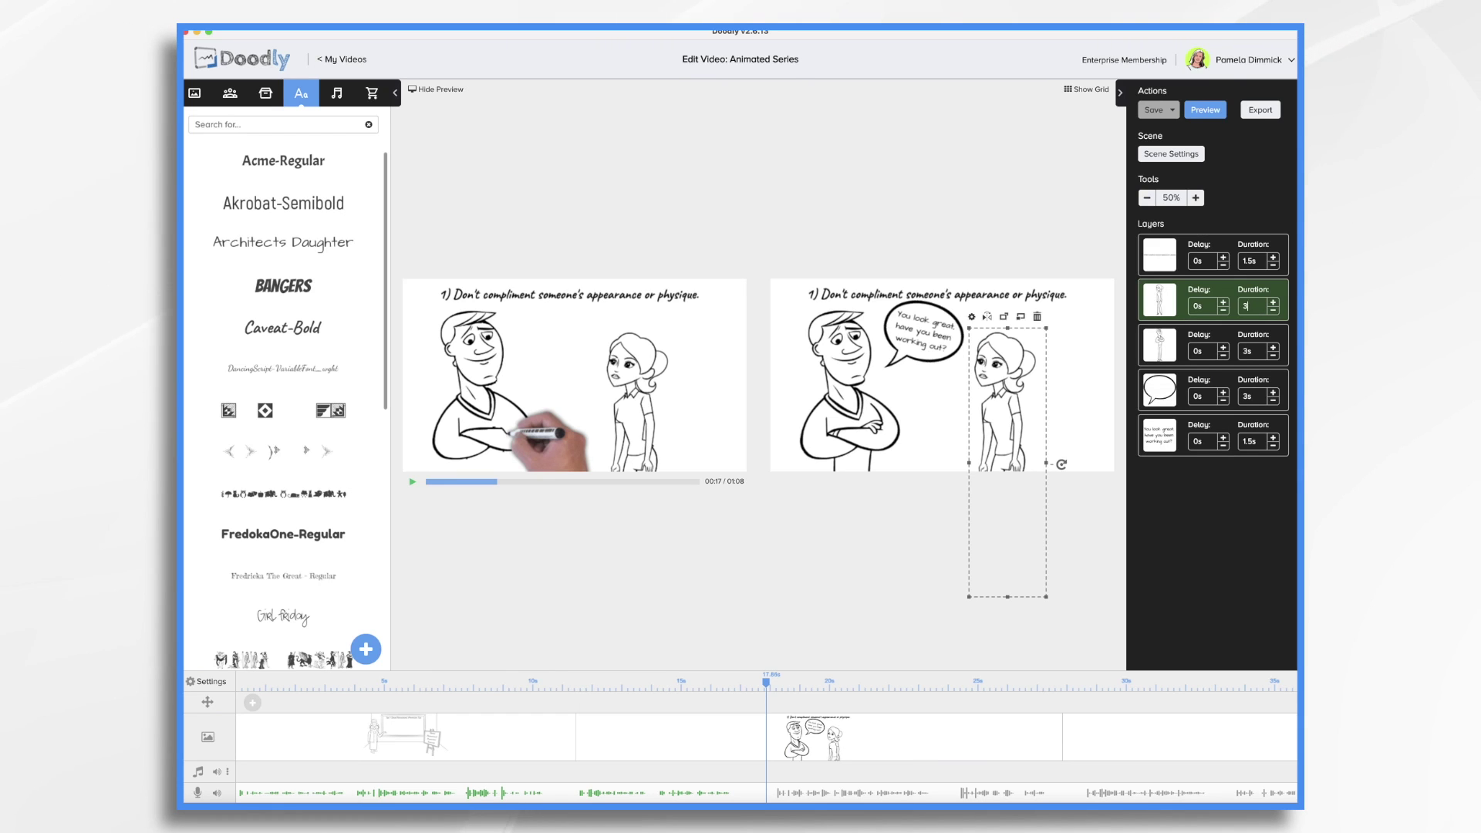
text(0)
key(Return)
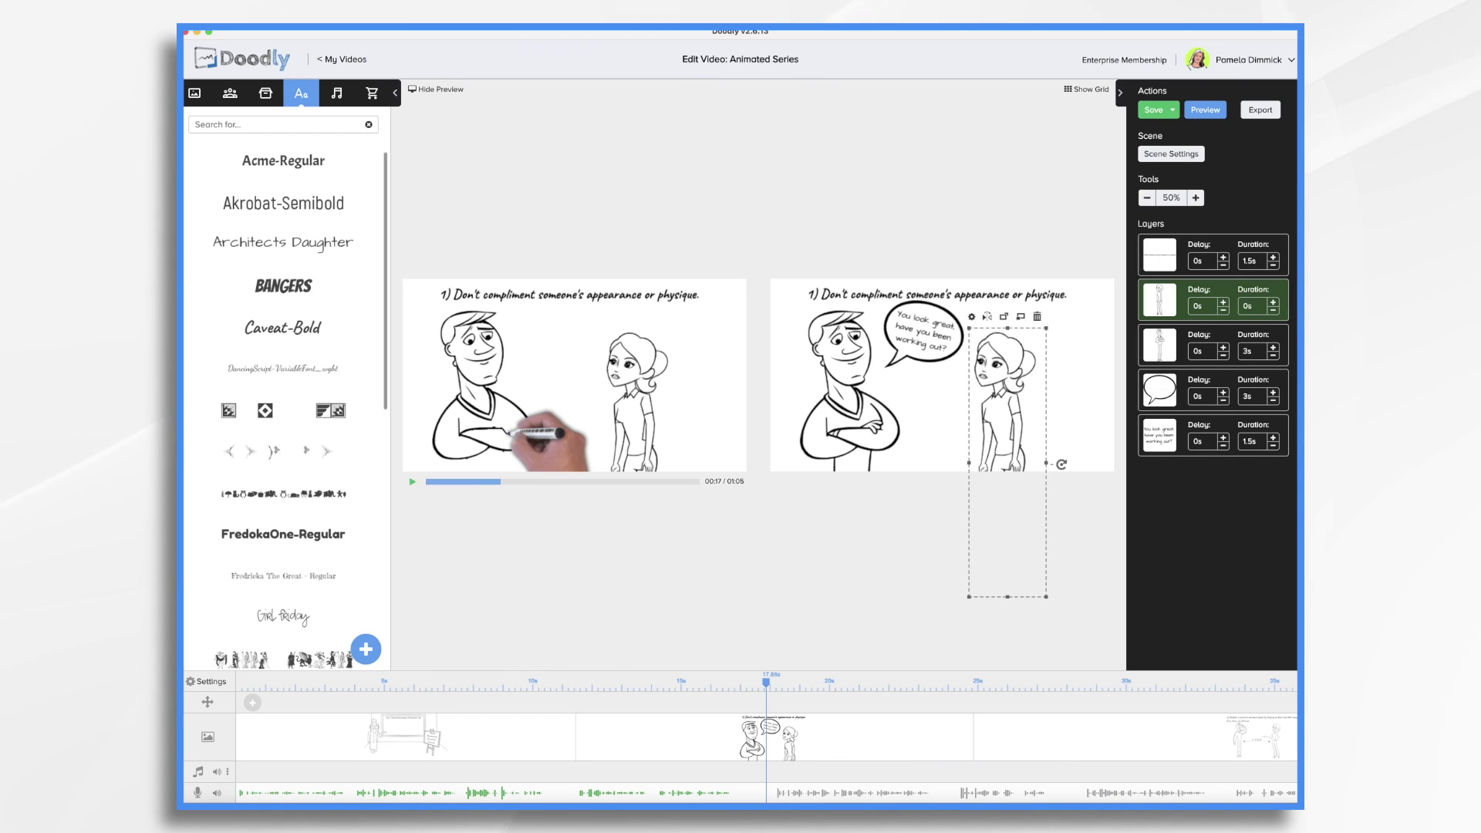
click(1254, 352)
key(BackSpace)
key(BackSpace)
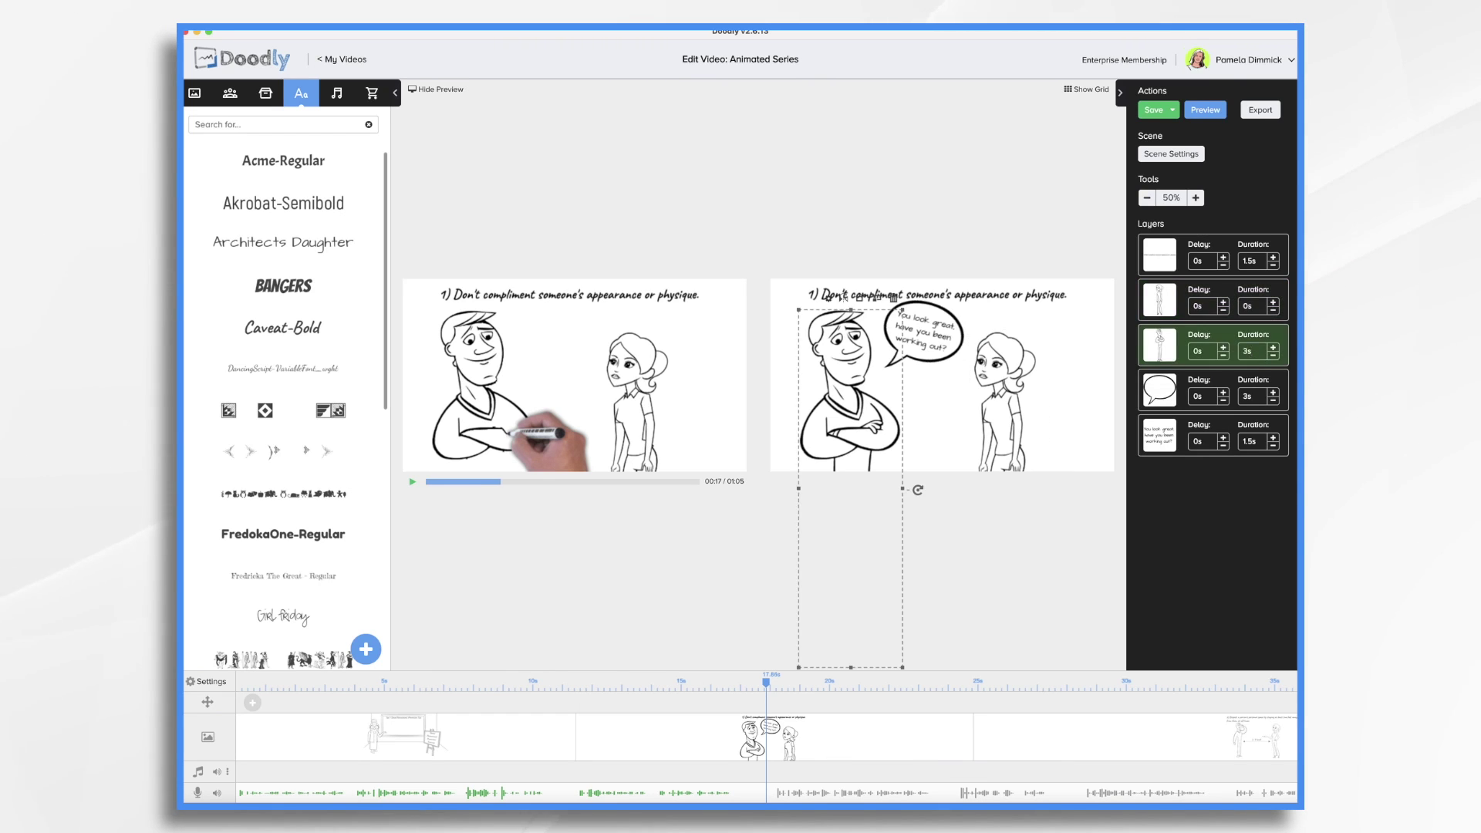
text(0)
key(Return)
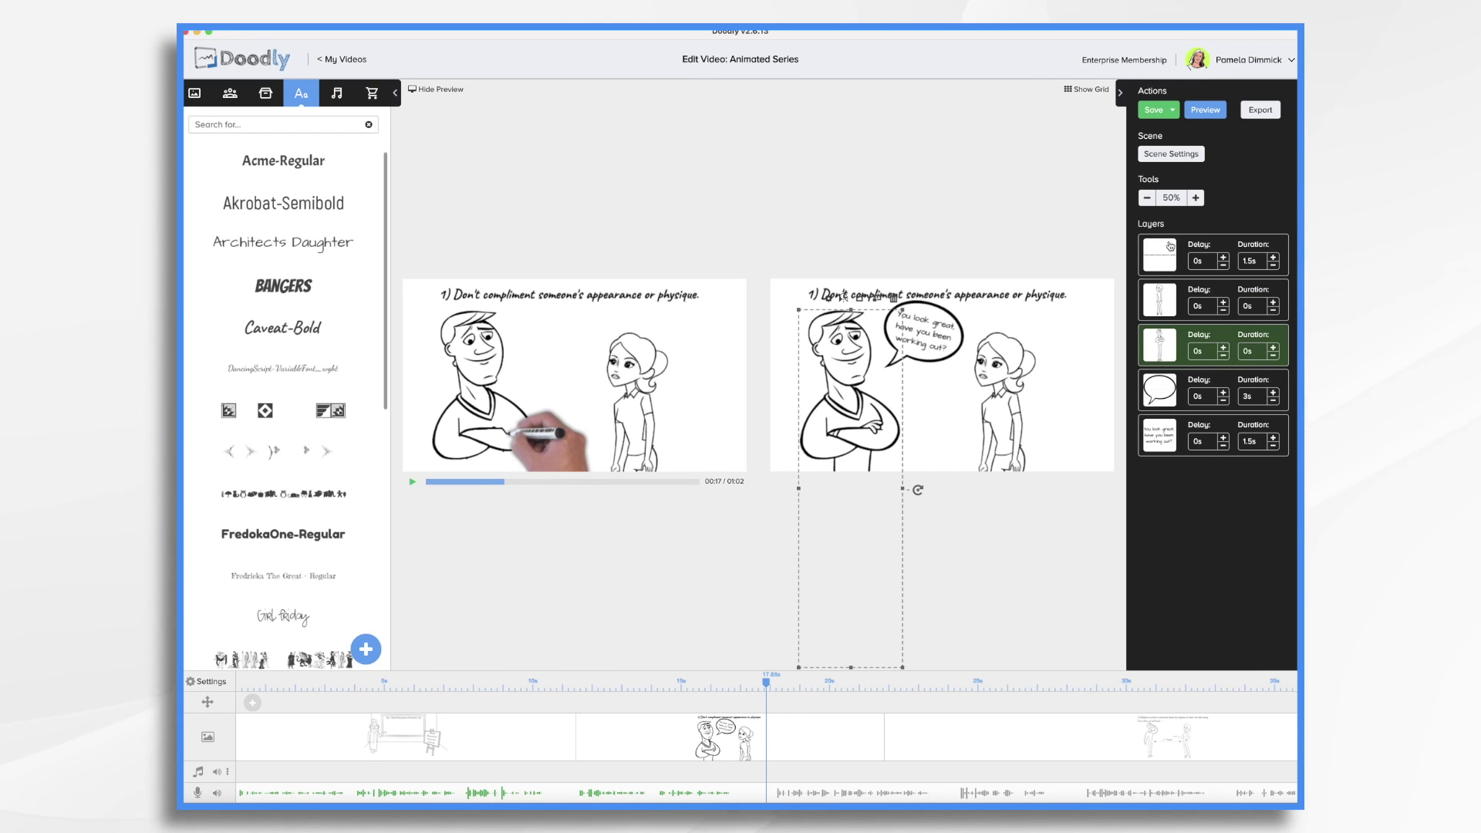
Move the title text layer to third place and shorten the speech bubble to 1s
drag(1162, 249, 1163, 336)
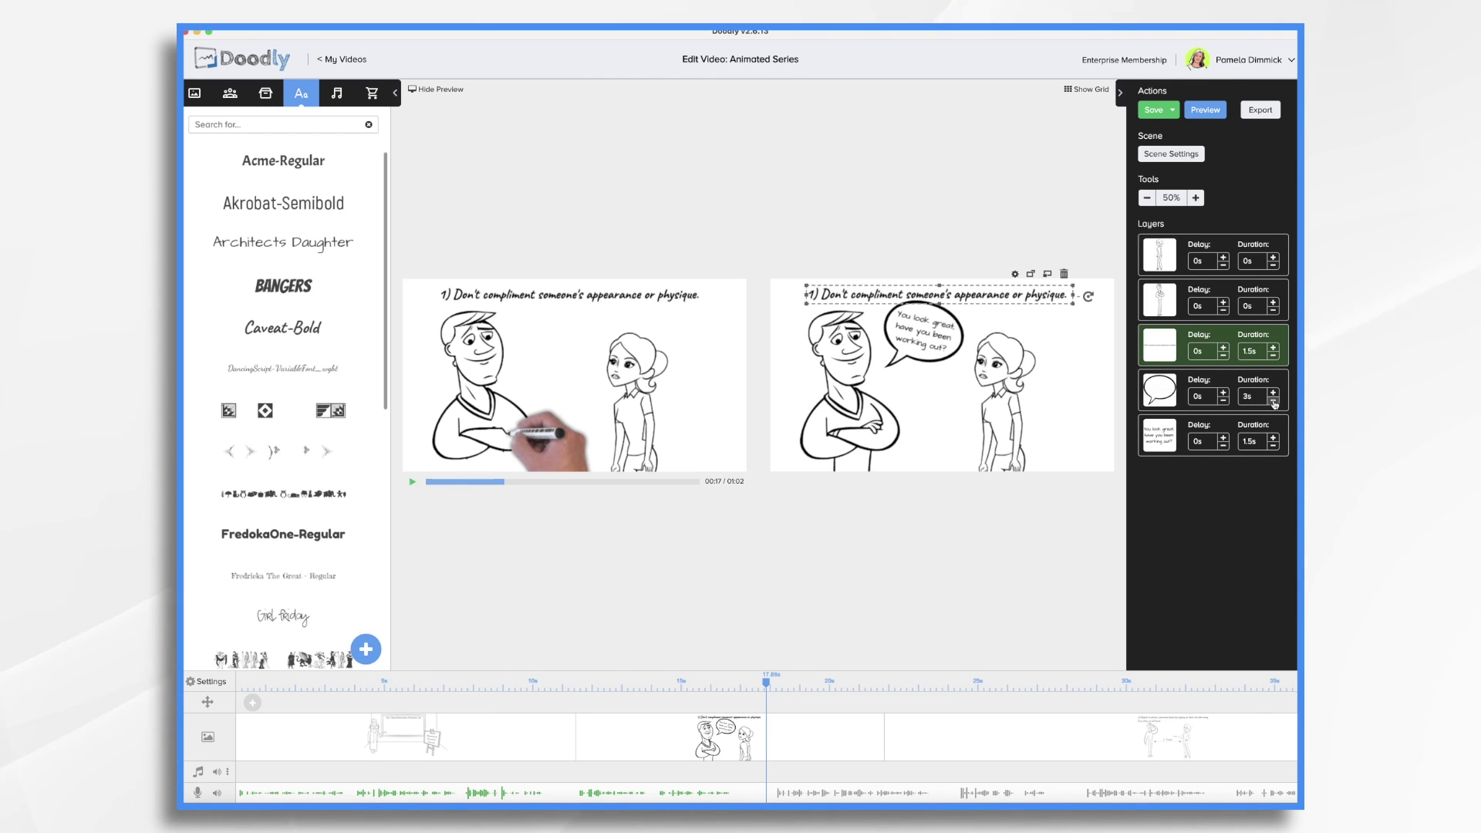
click(1273, 400)
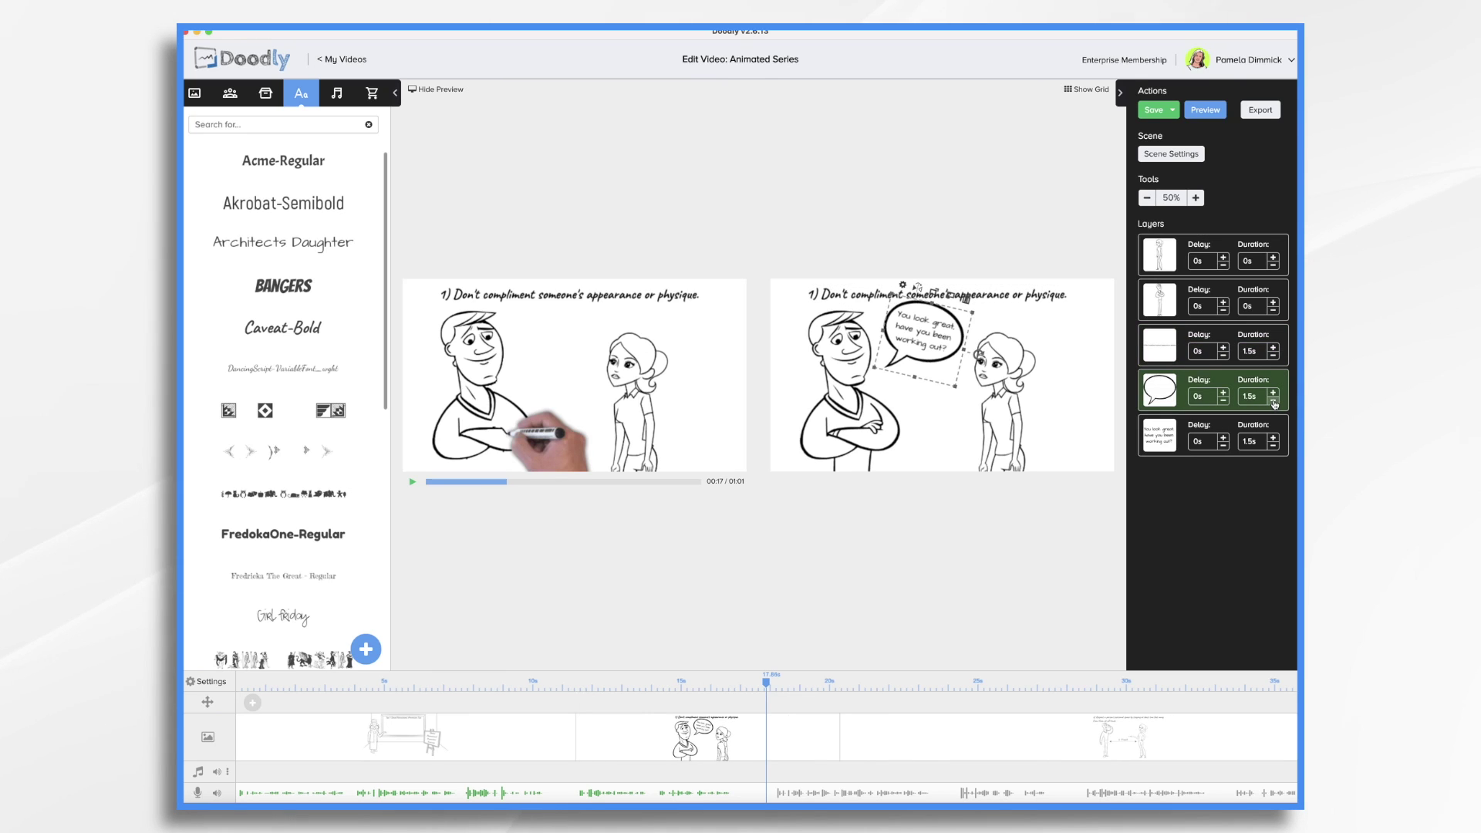
click(1273, 400)
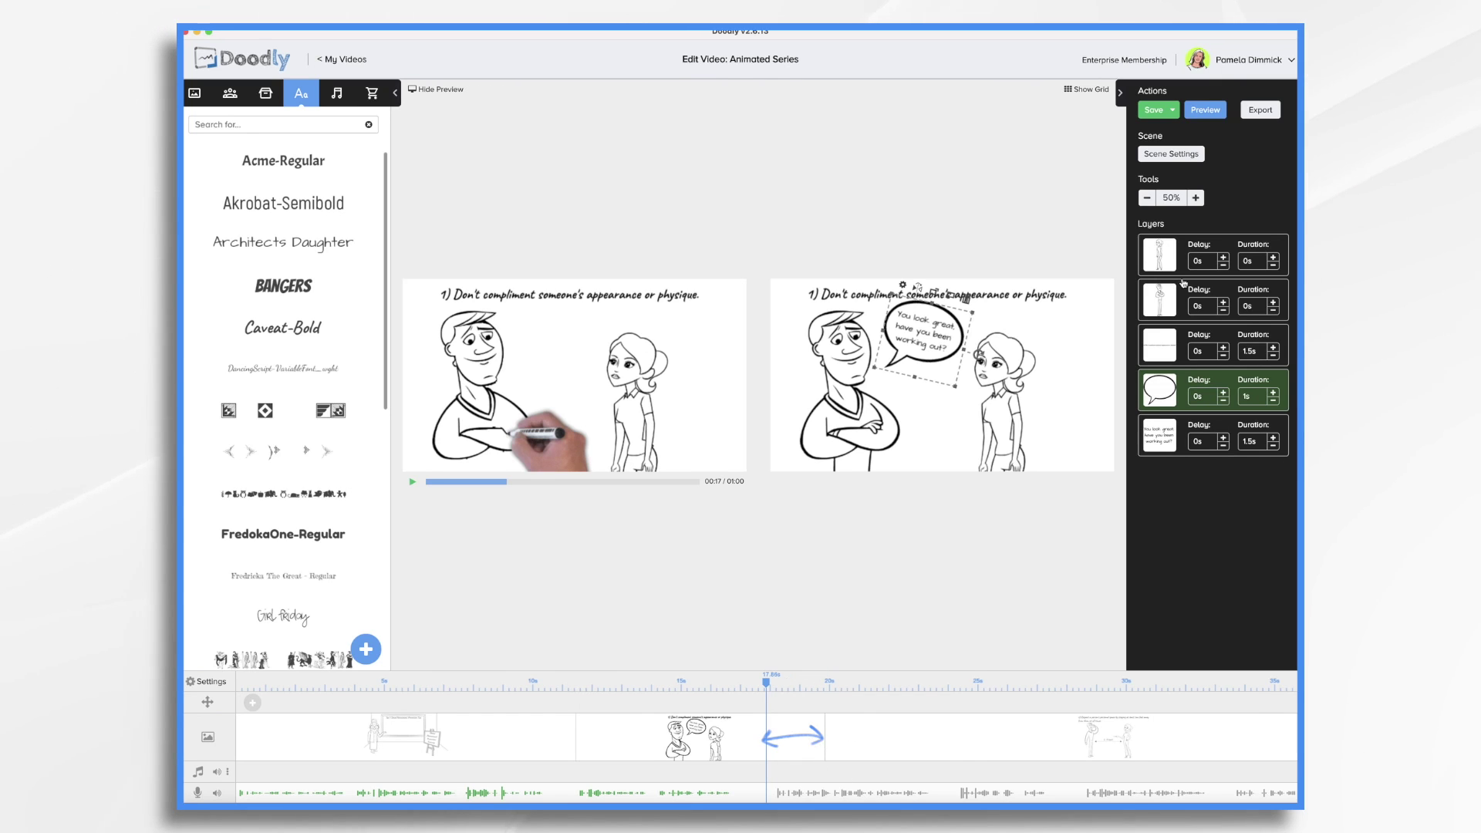
Give the first tip scene 2s of extra time at the end
click(1171, 154)
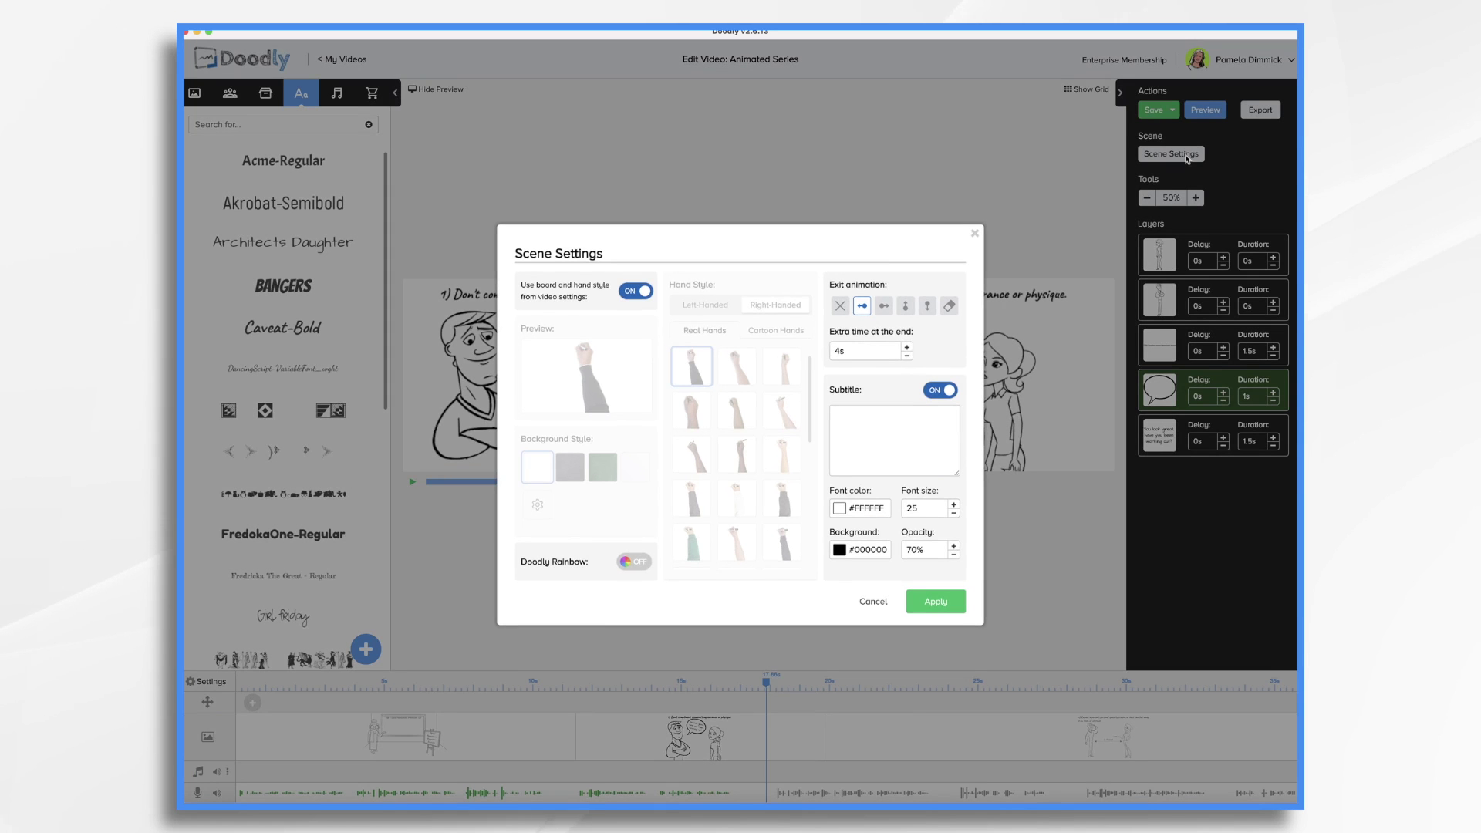
click(866, 355)
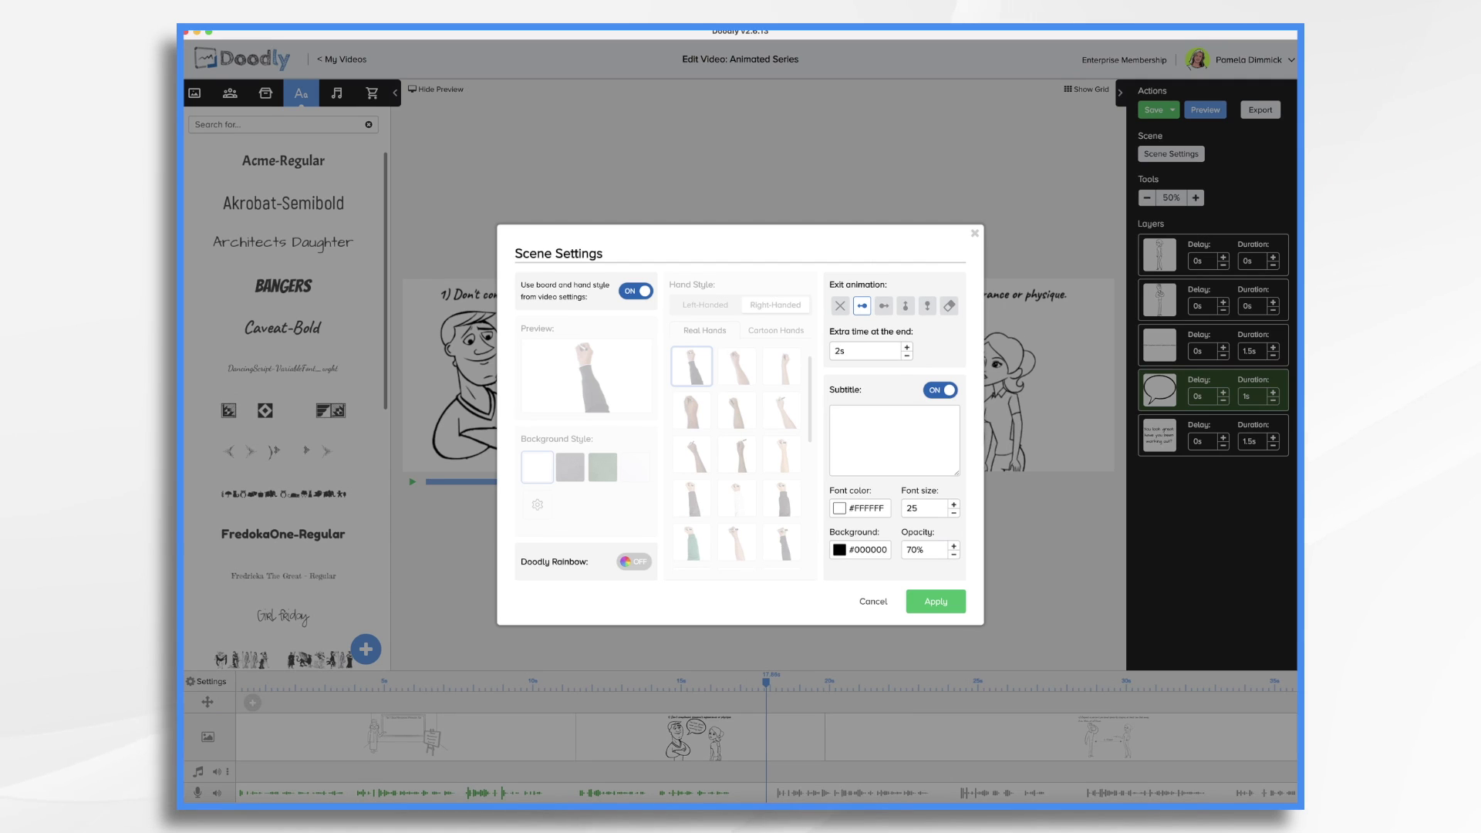
click(931, 603)
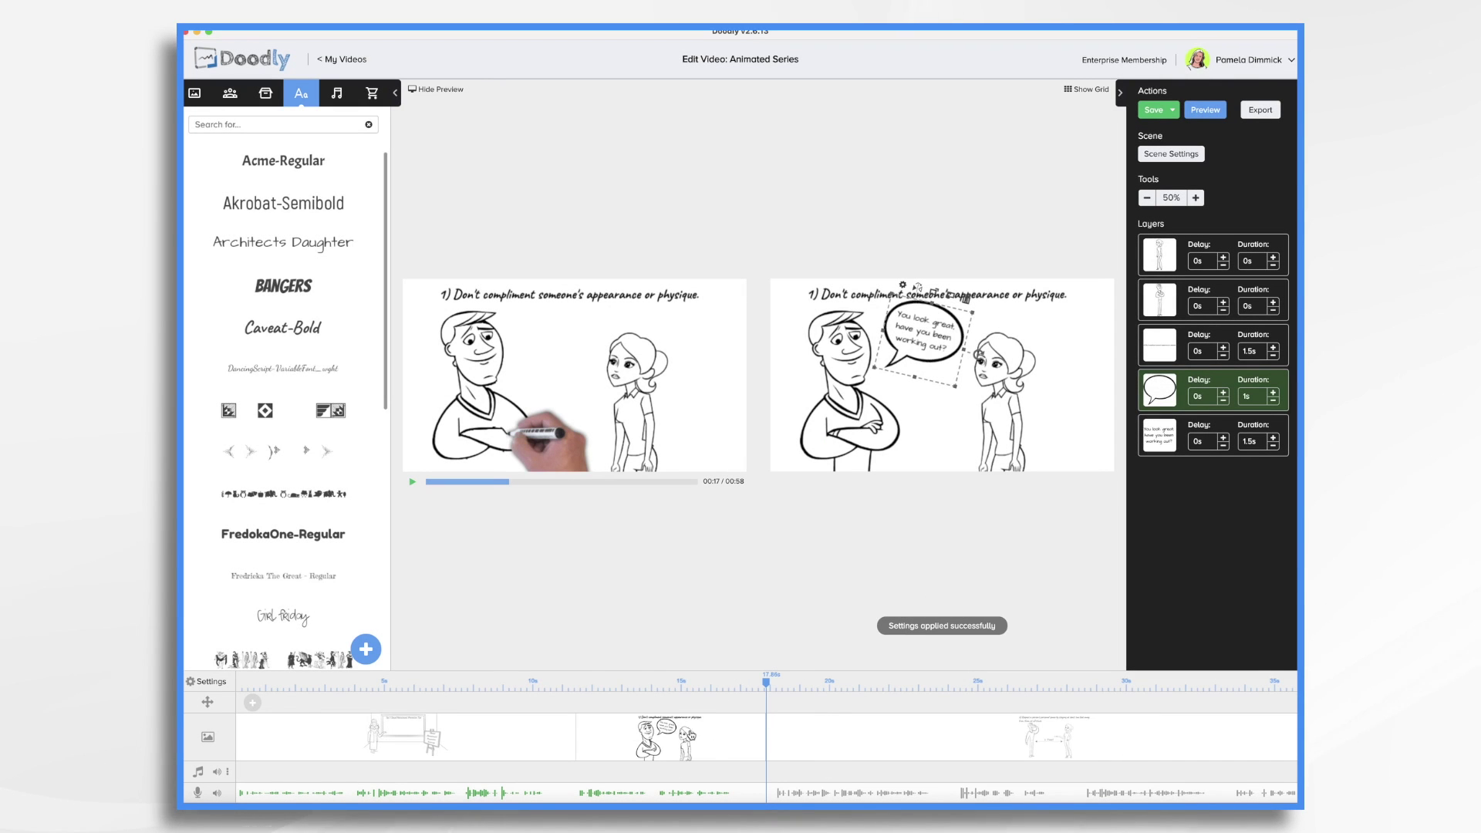
Replay the revised first tip from 10 seconds, then open the personal-space tip scene
click(579, 680)
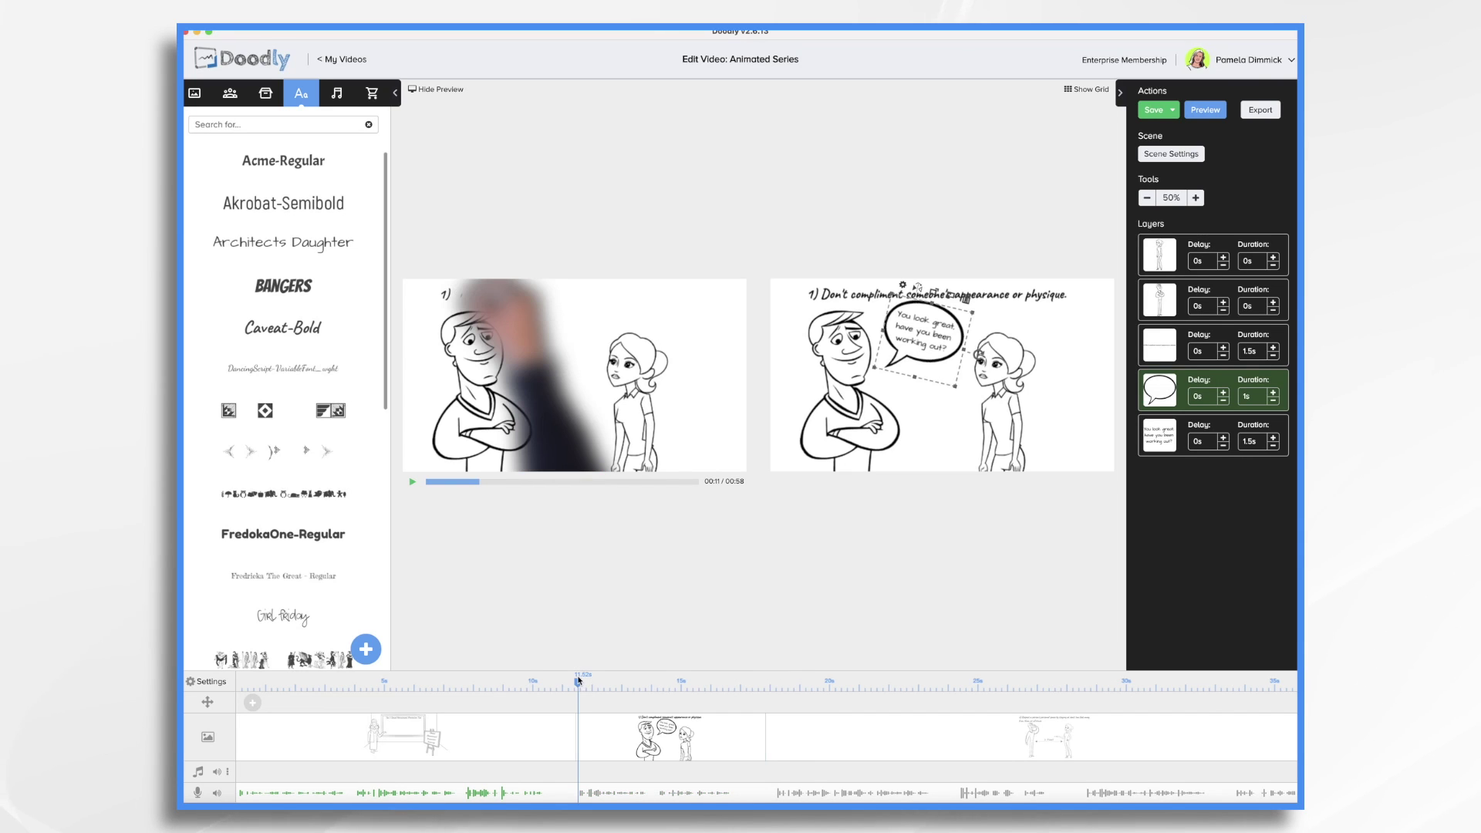
click(535, 680)
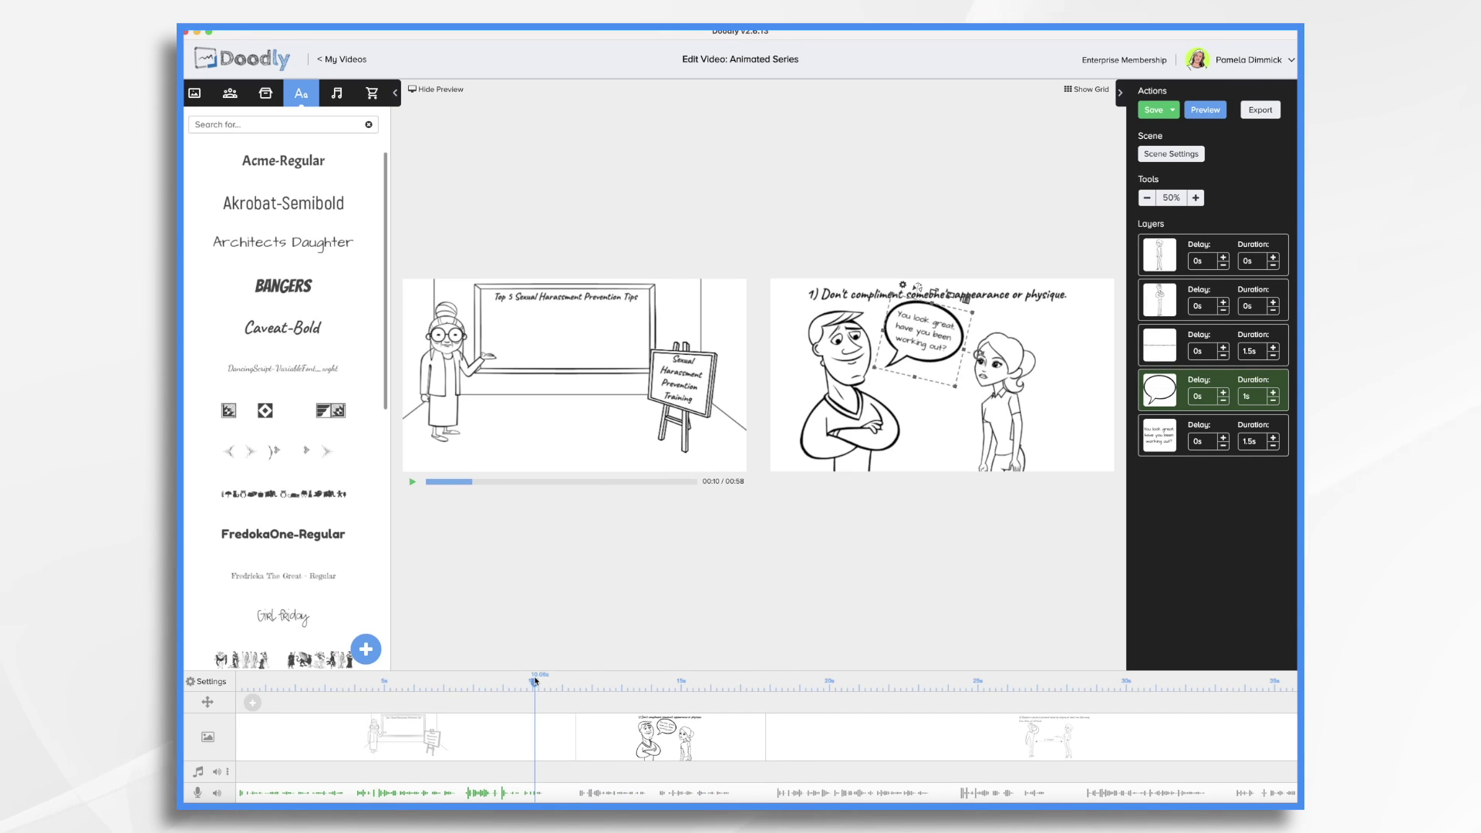
click(413, 482)
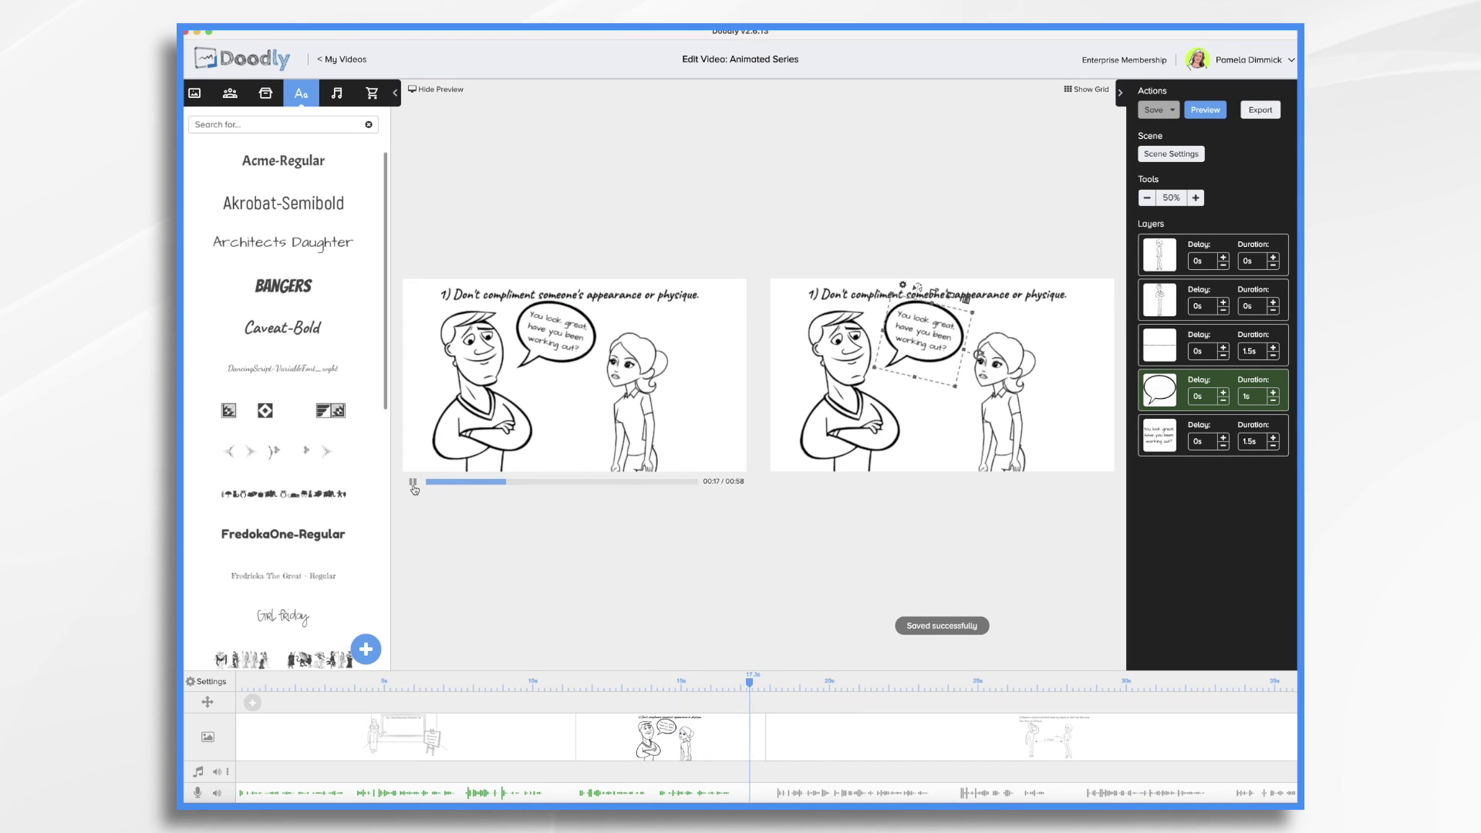
click(413, 483)
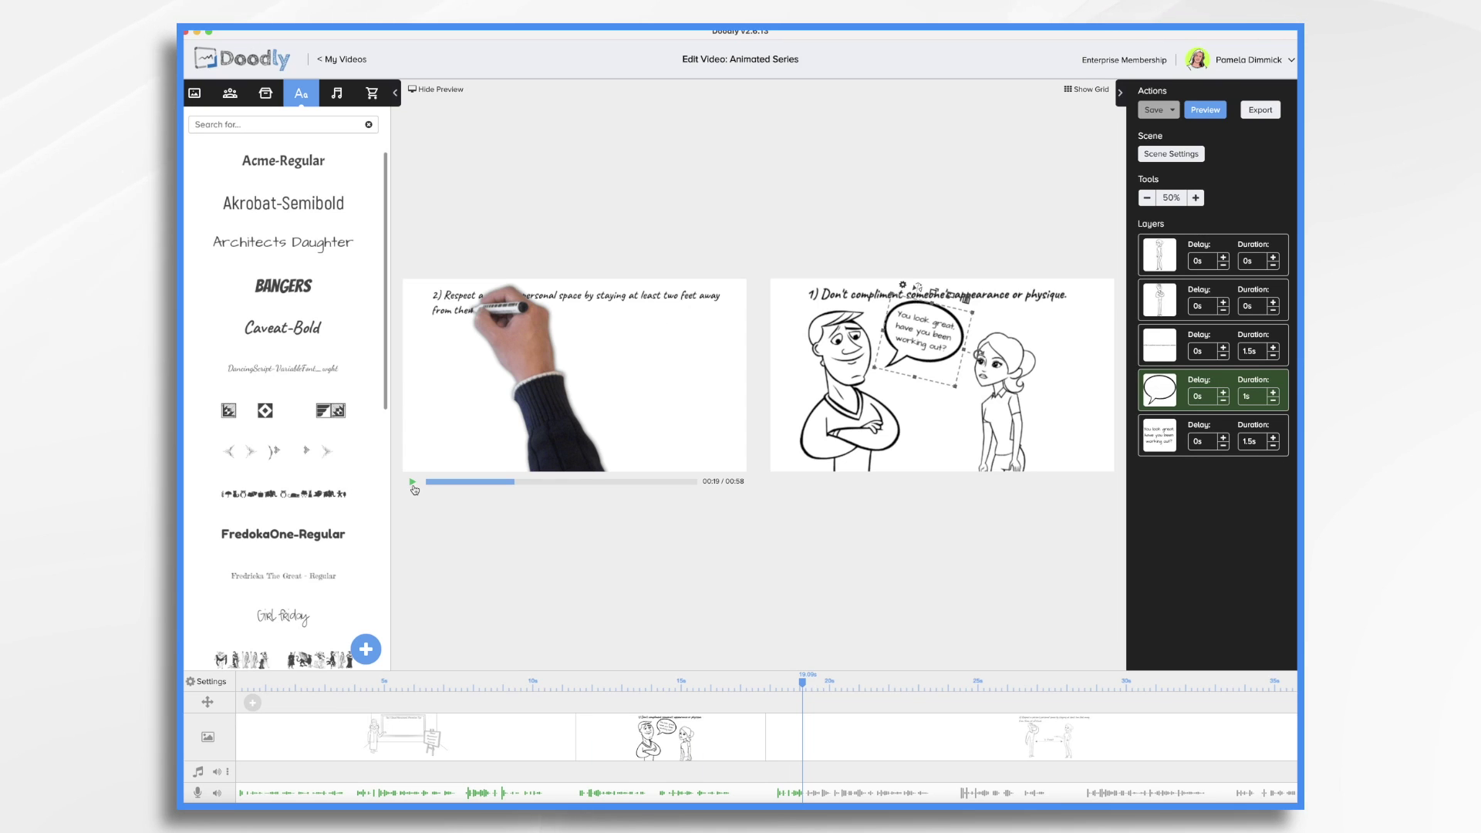
click(985, 753)
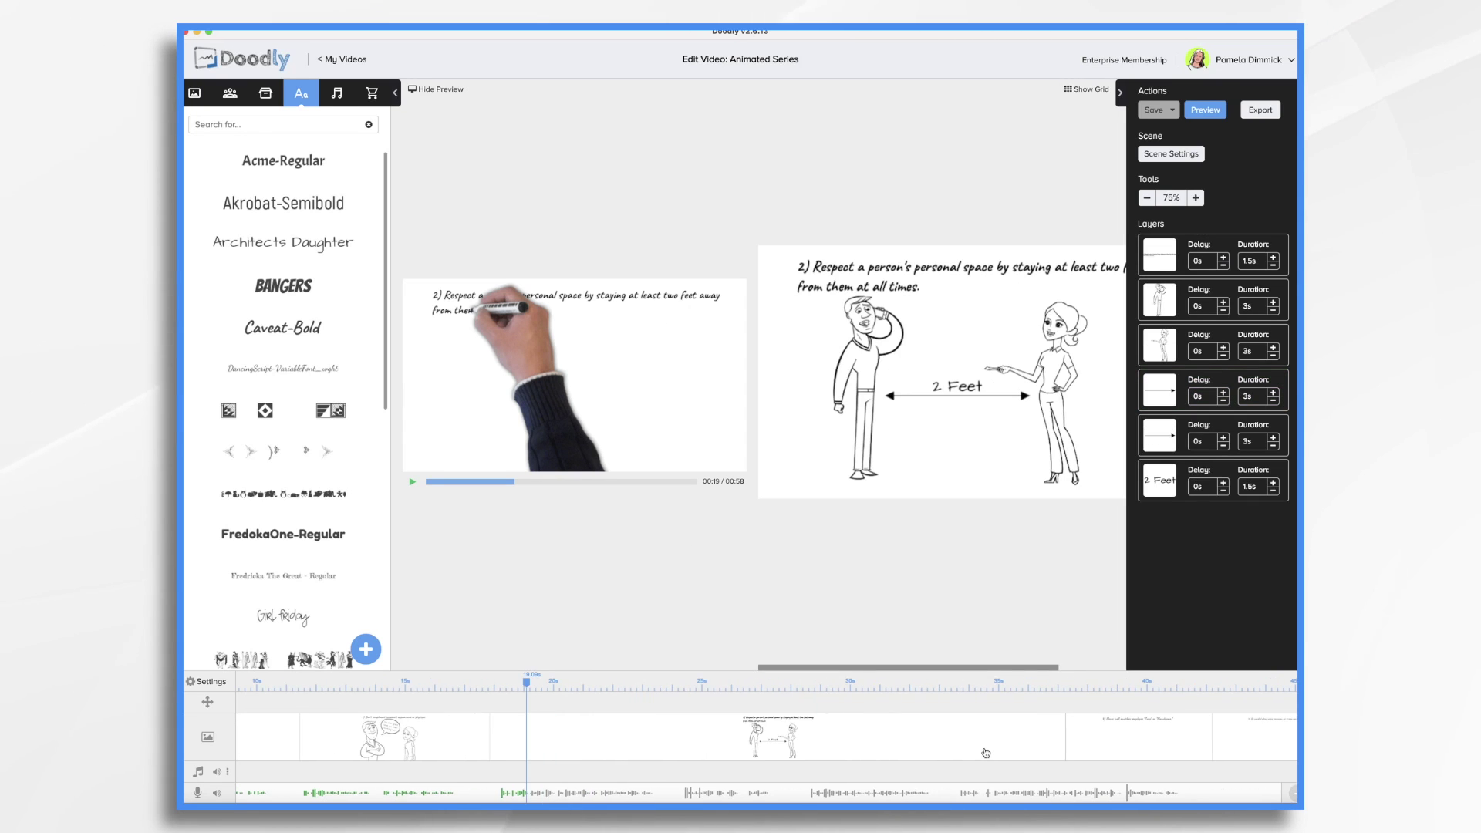
Set the man and woman figures to 0s duration and move the tip text layer to third place
click(1256, 310)
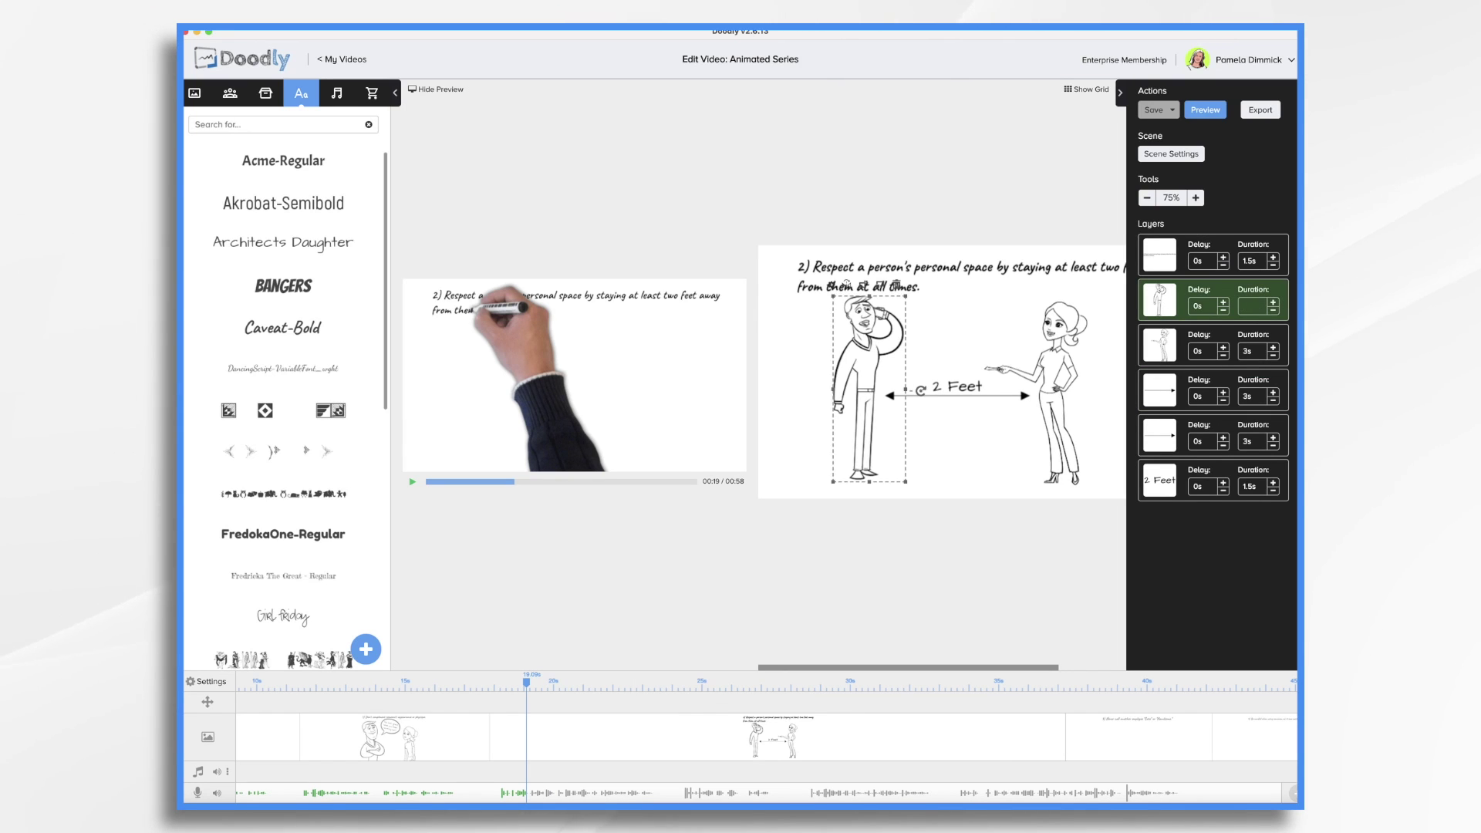
text(0)
key(Return)
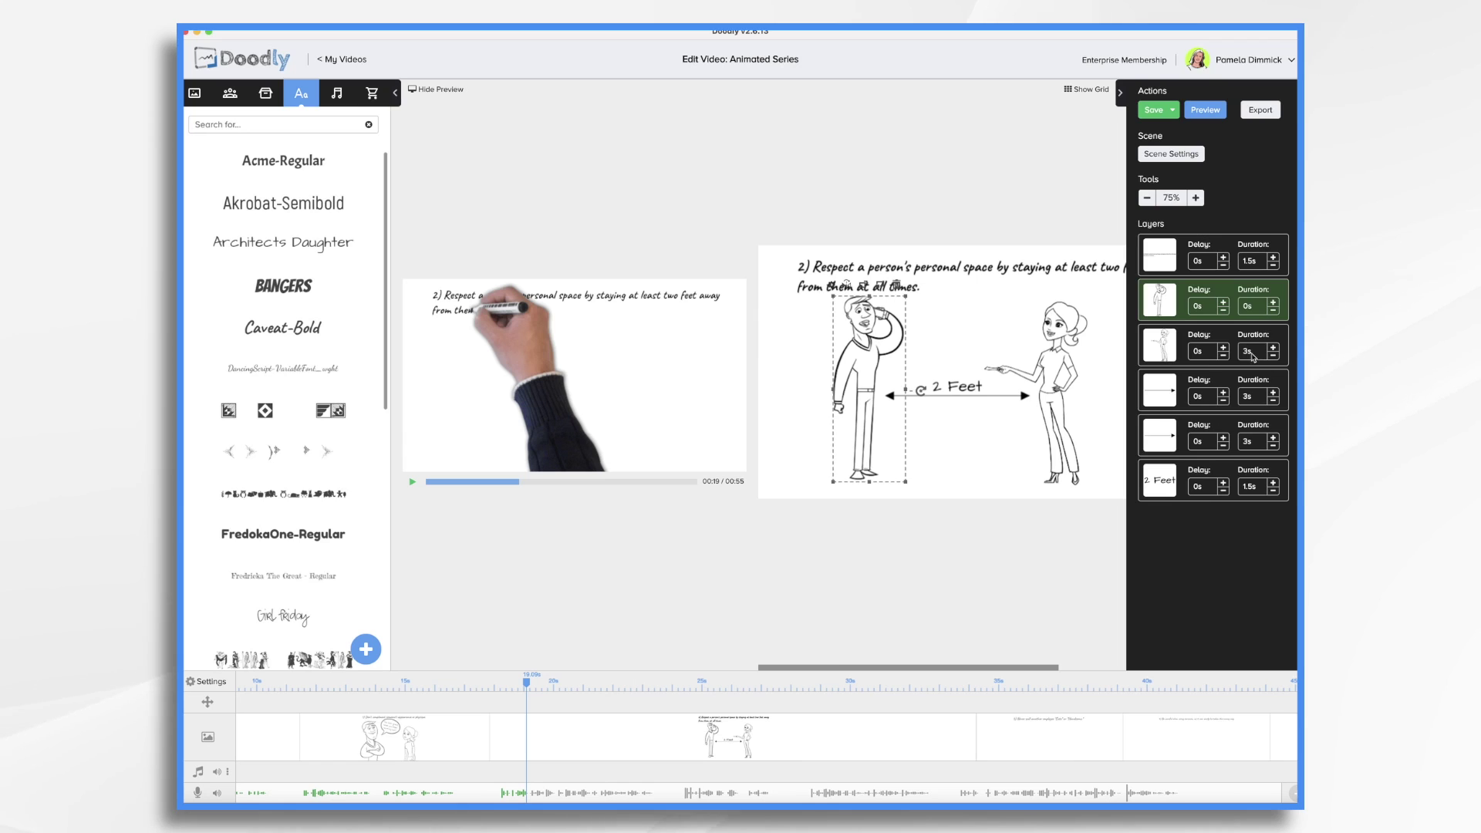
click(1252, 355)
text(0)
key(Return)
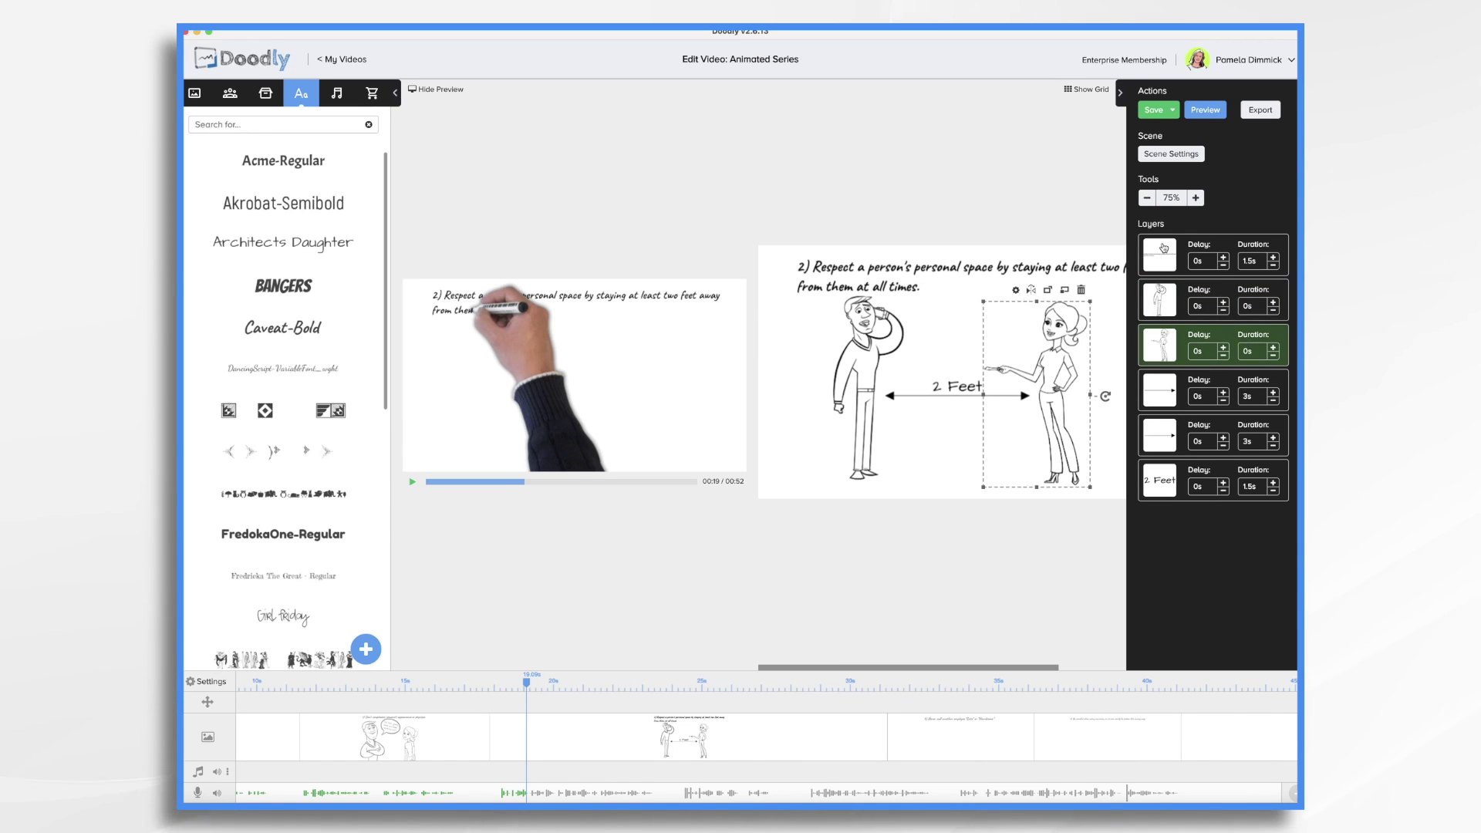
drag(1164, 247, 1168, 337)
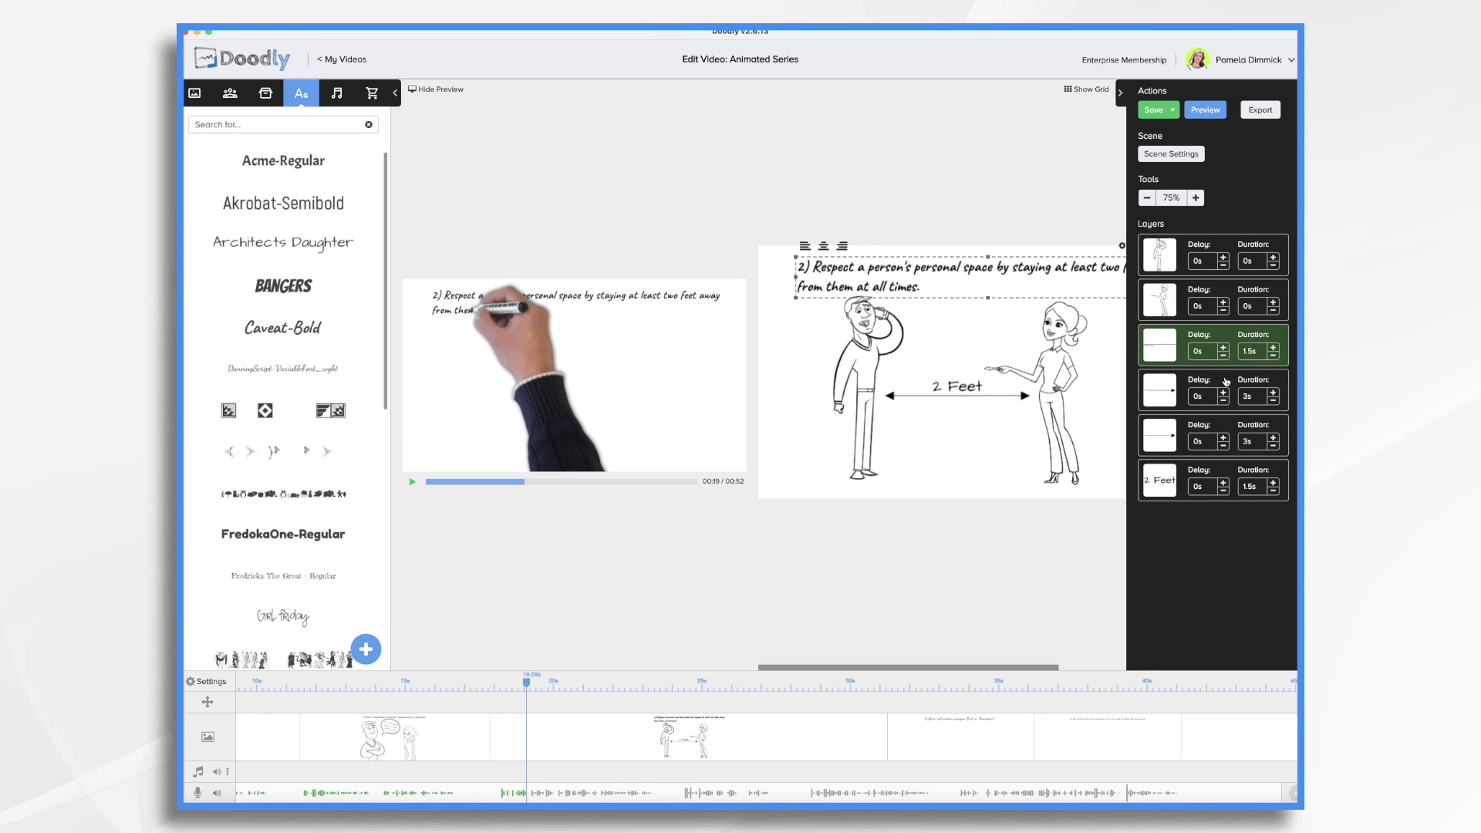
Make both arrows draw in 0.2s, move the second arrow up, and set 2 Feet to 1s
click(1259, 400)
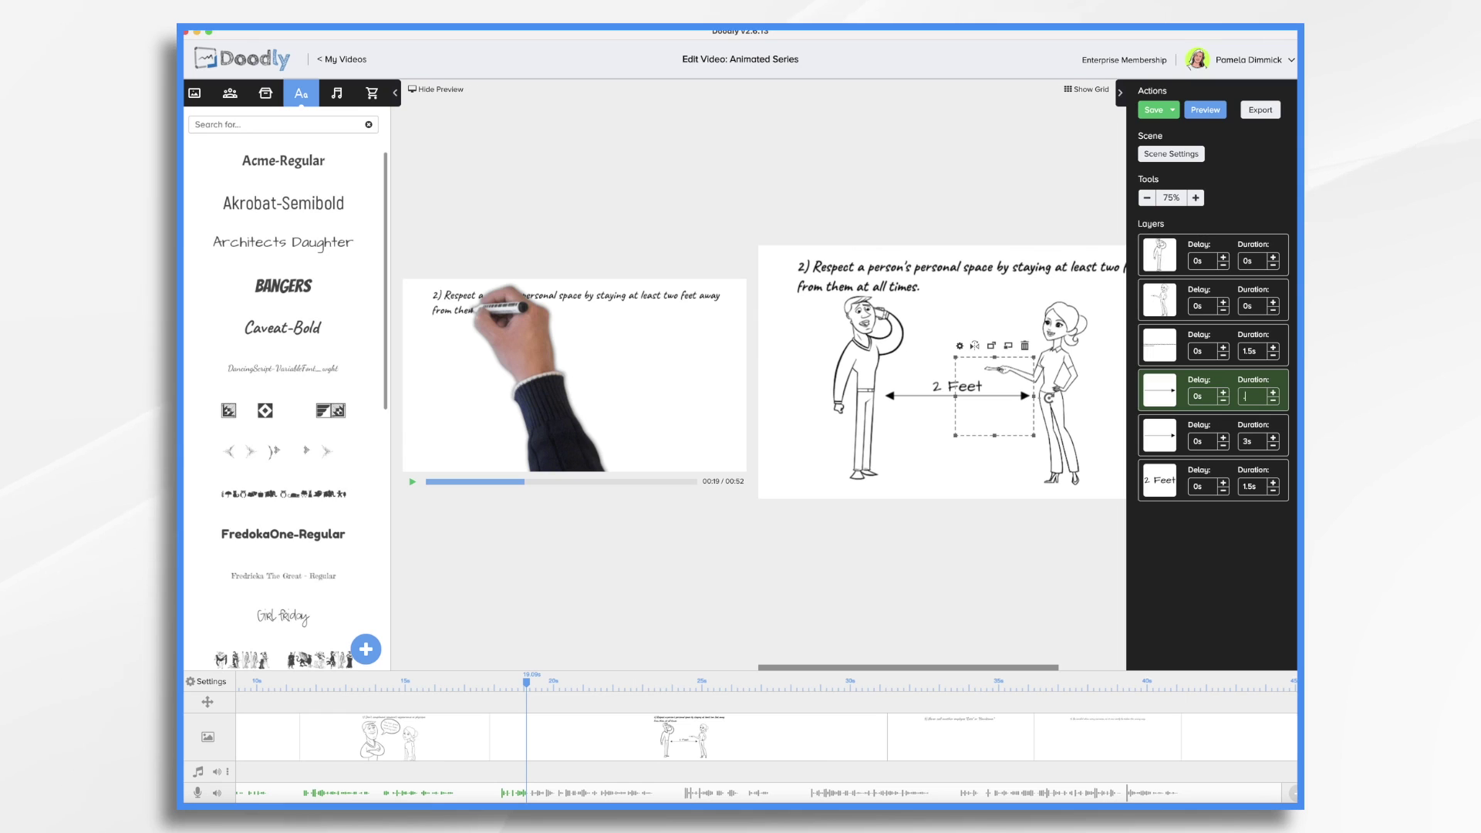
key(Return)
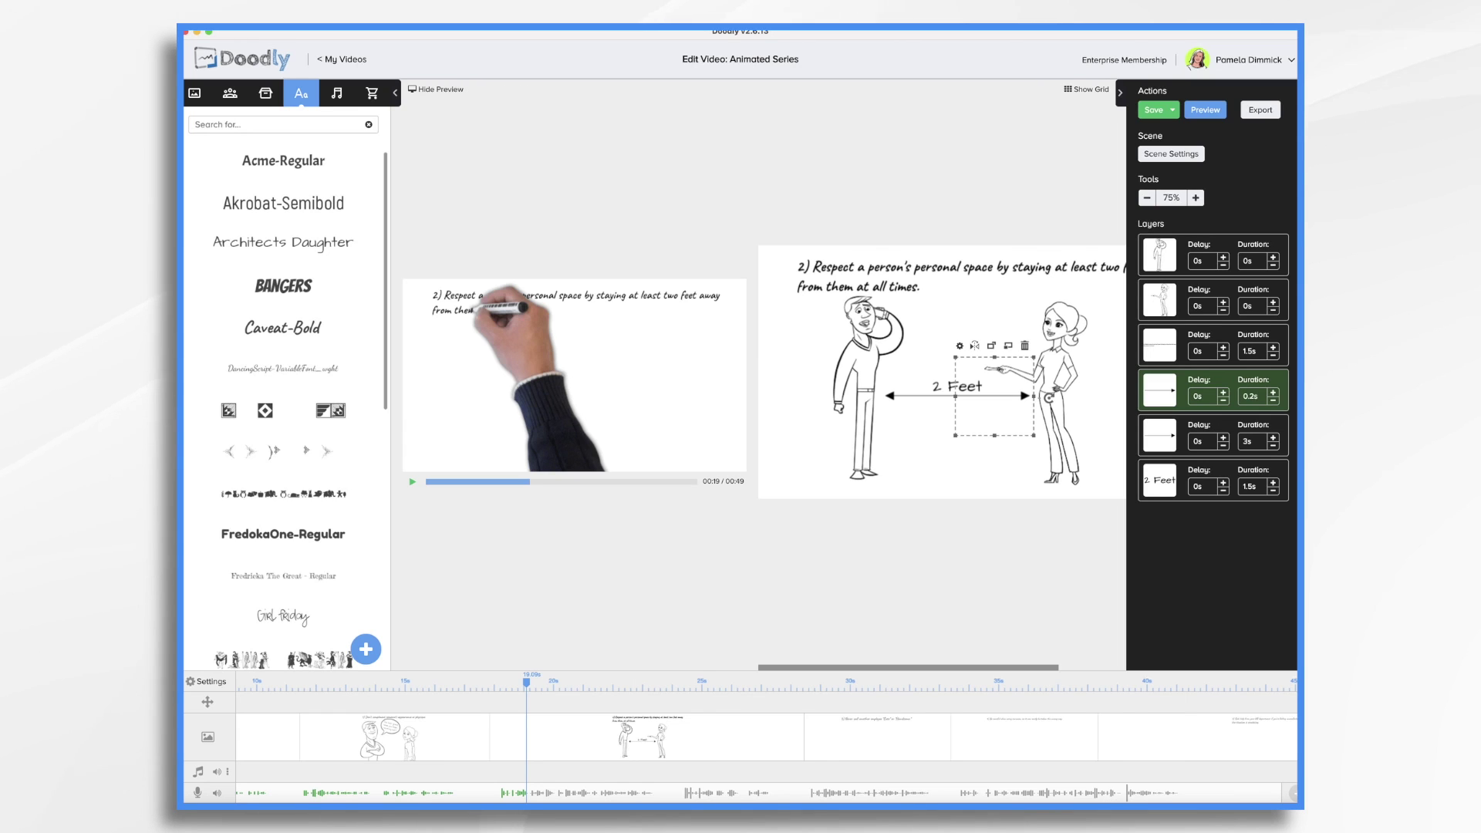
click(1251, 441)
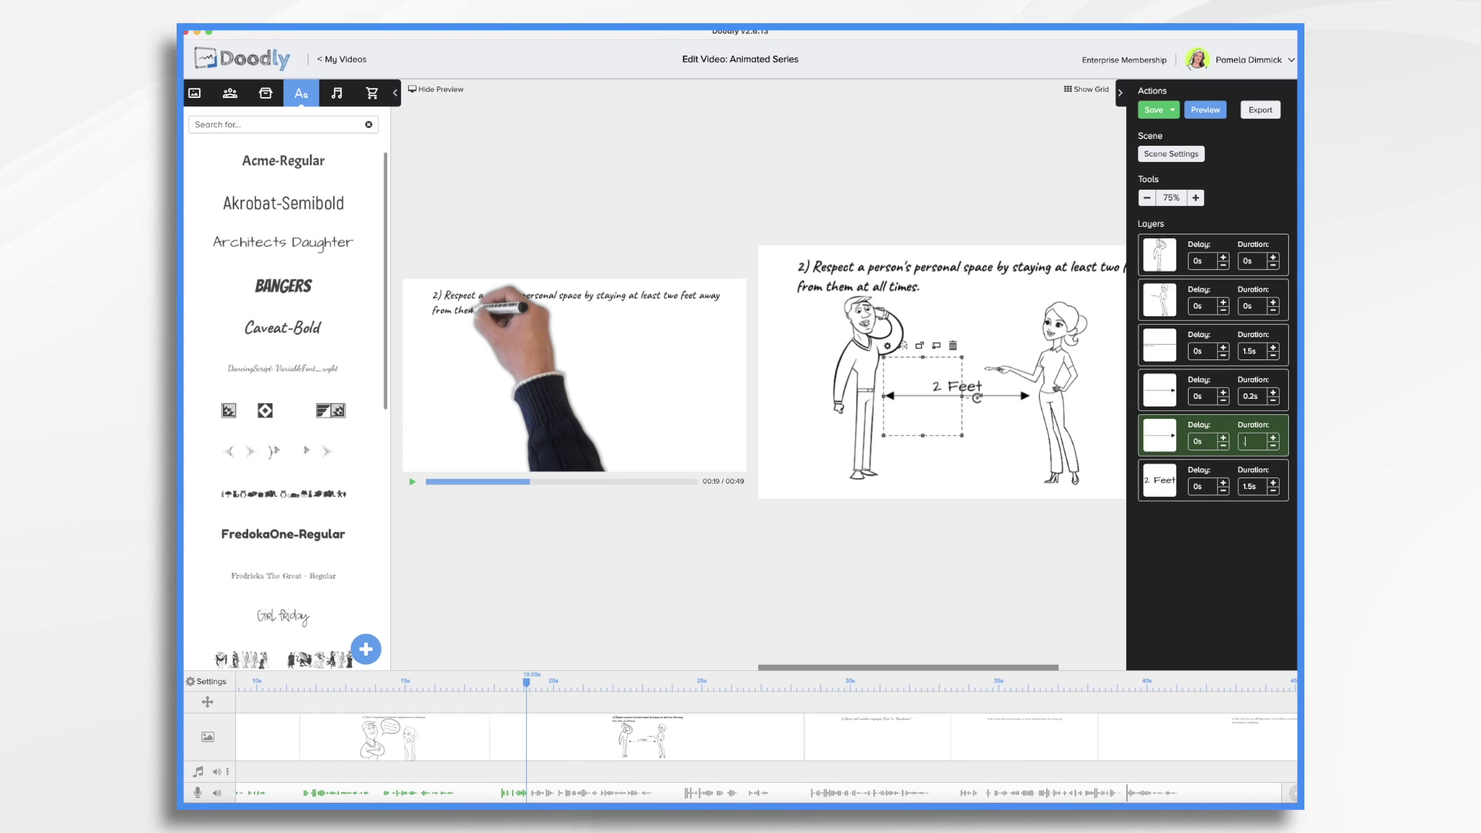
text(.2)
key(Return)
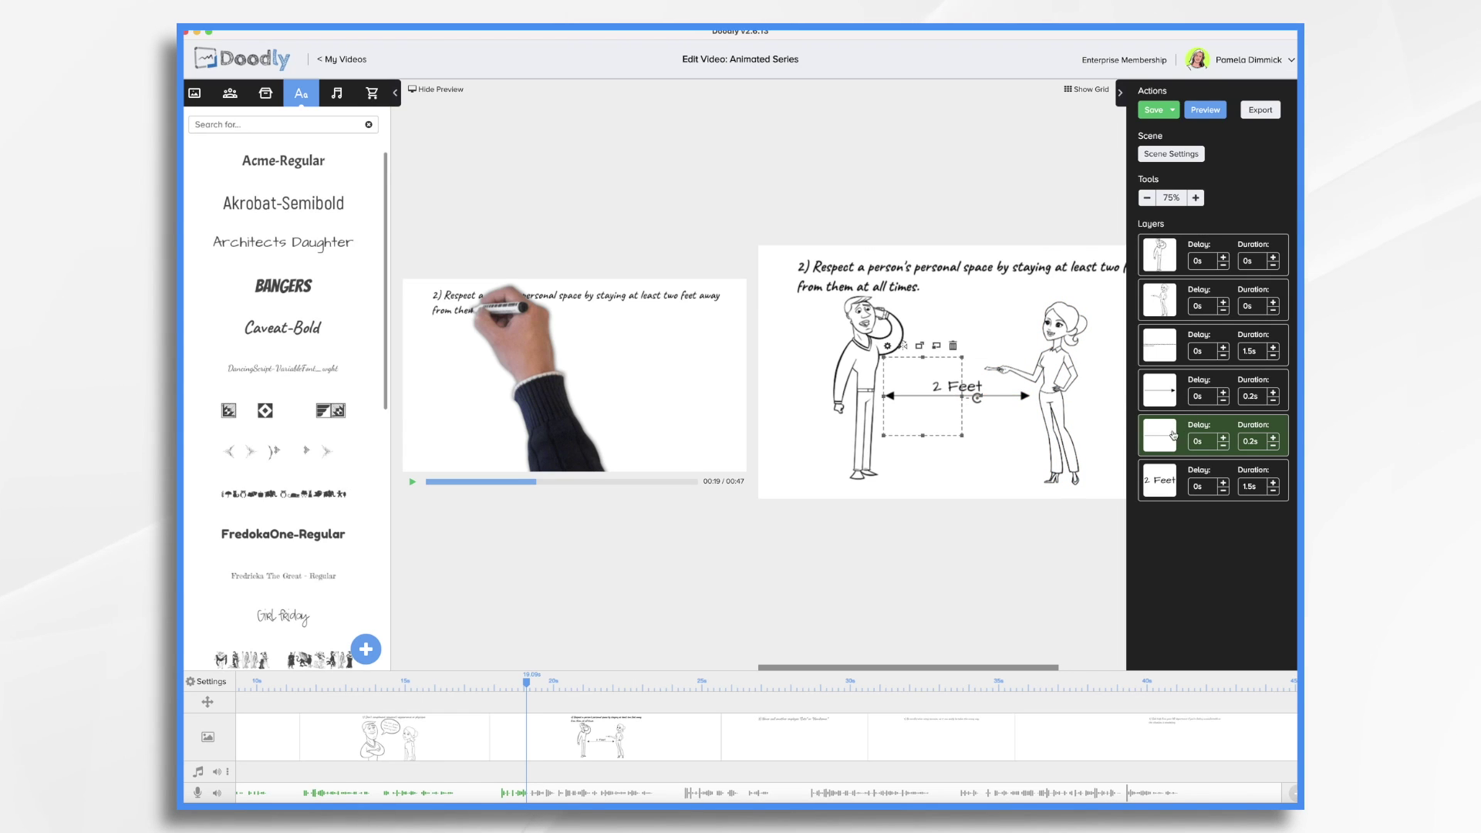
drag(1164, 435, 1174, 389)
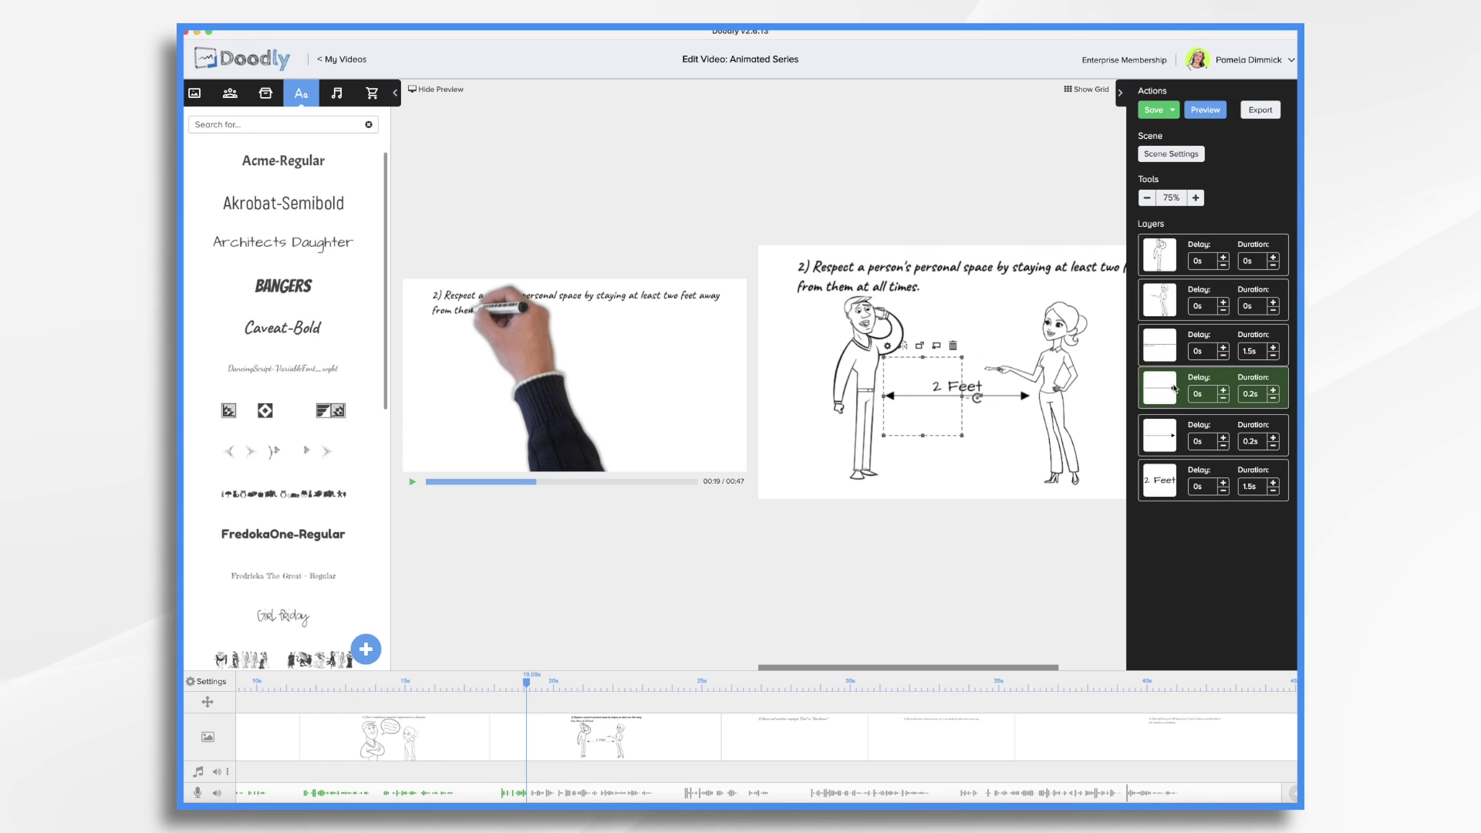
click(1170, 436)
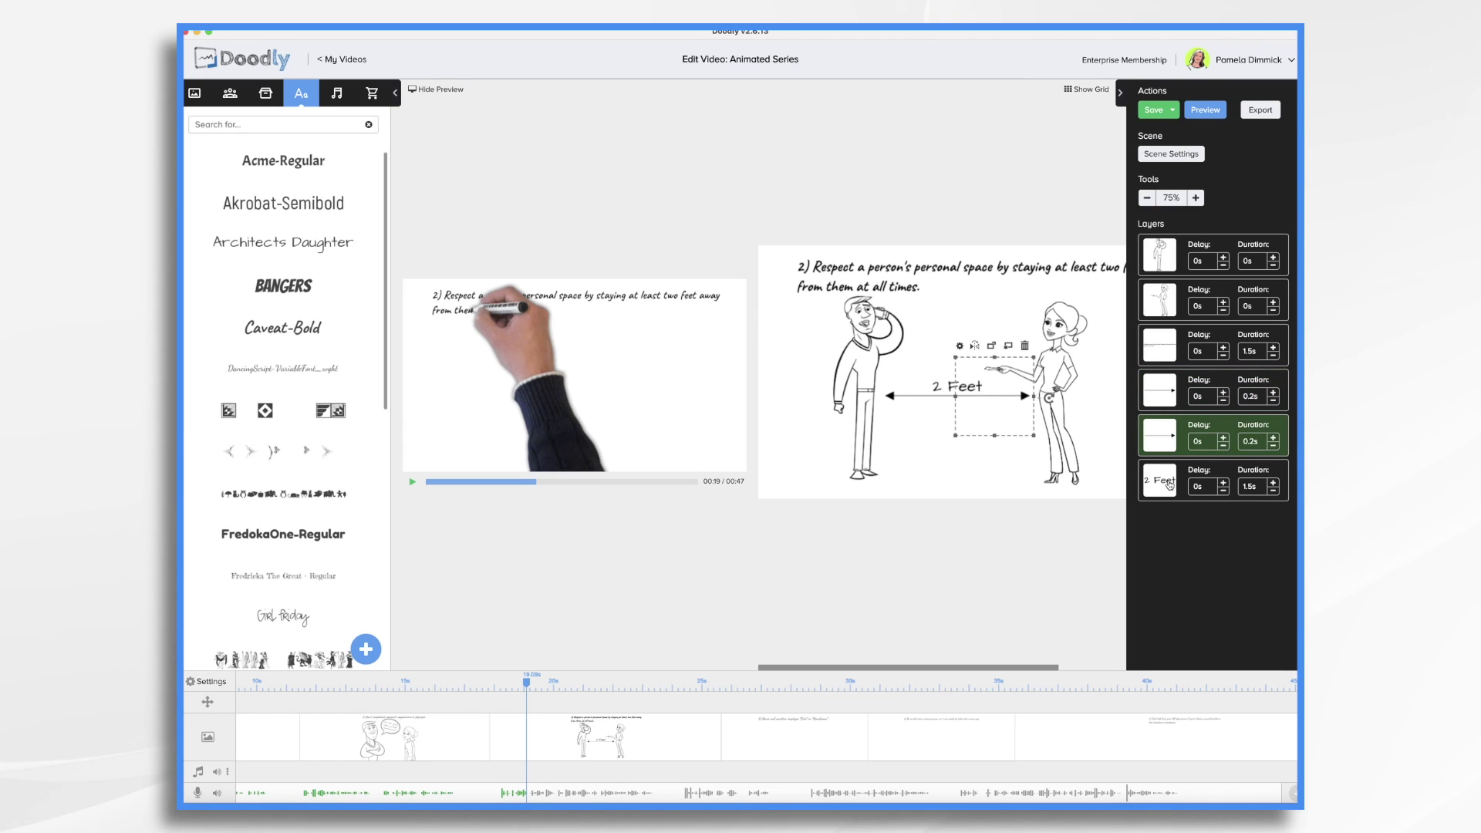
click(1274, 492)
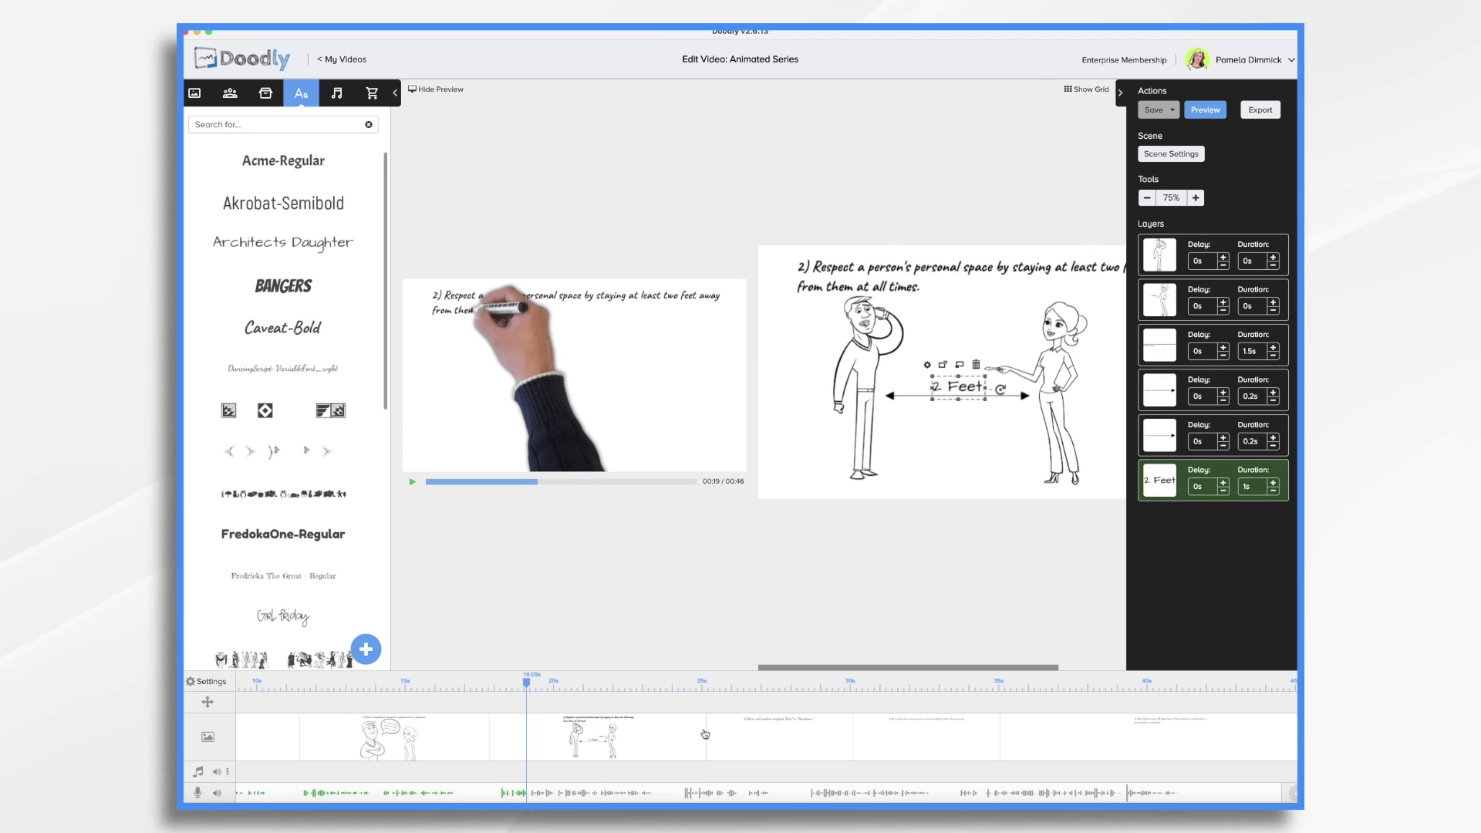
click(488, 680)
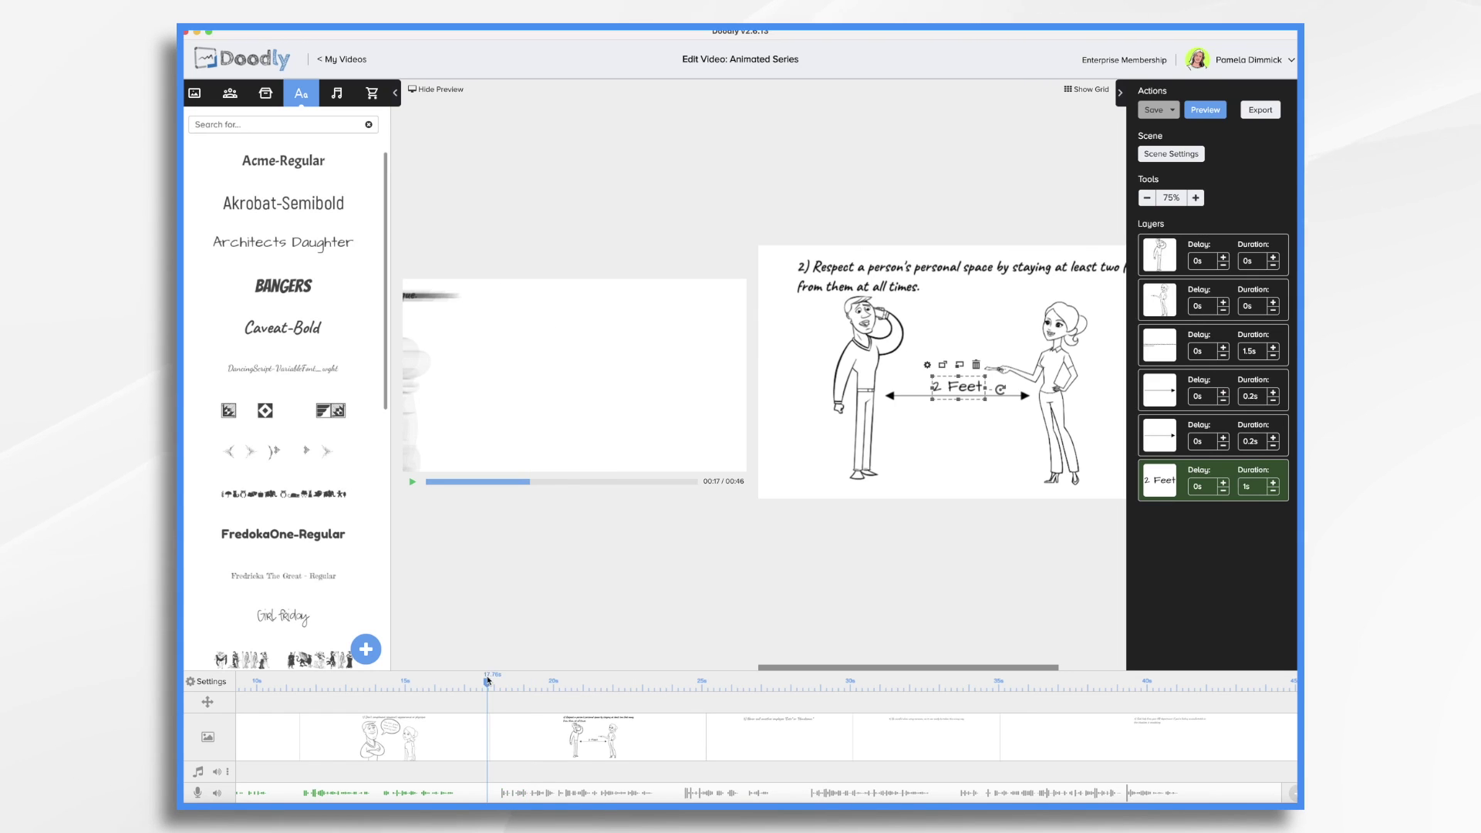
click(413, 485)
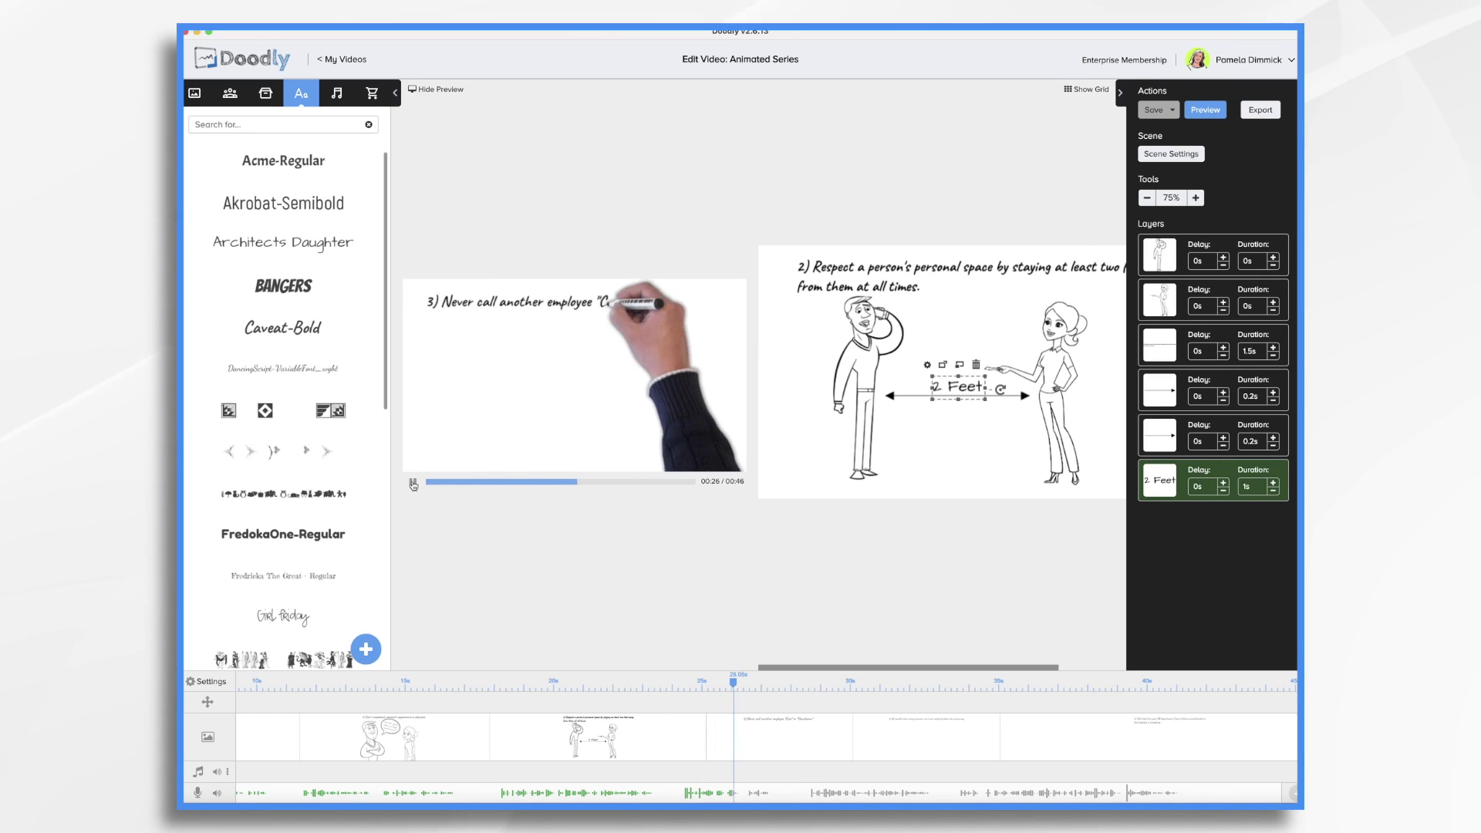
click(414, 483)
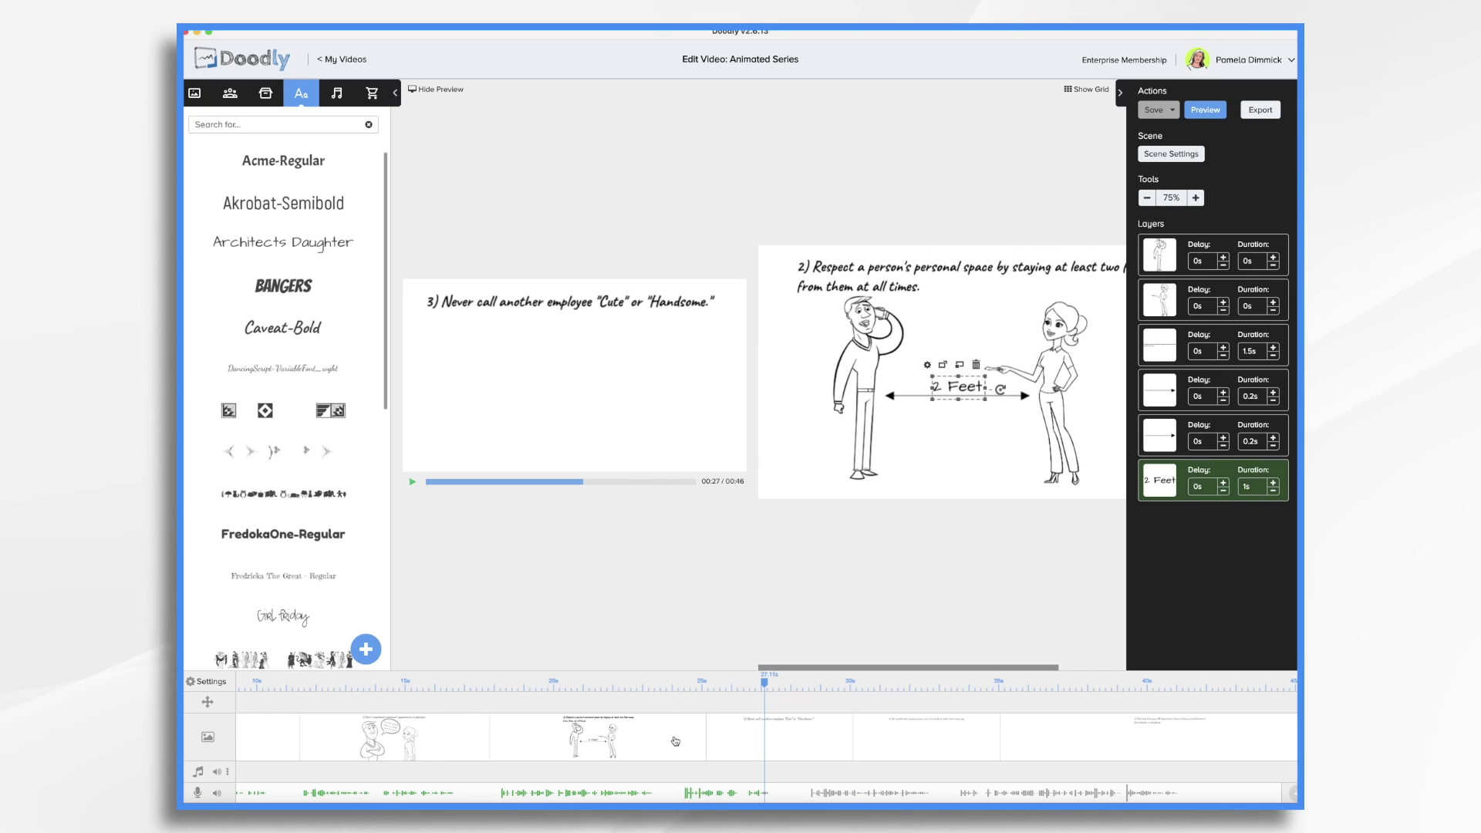
scroll(691, 721, left, 5)
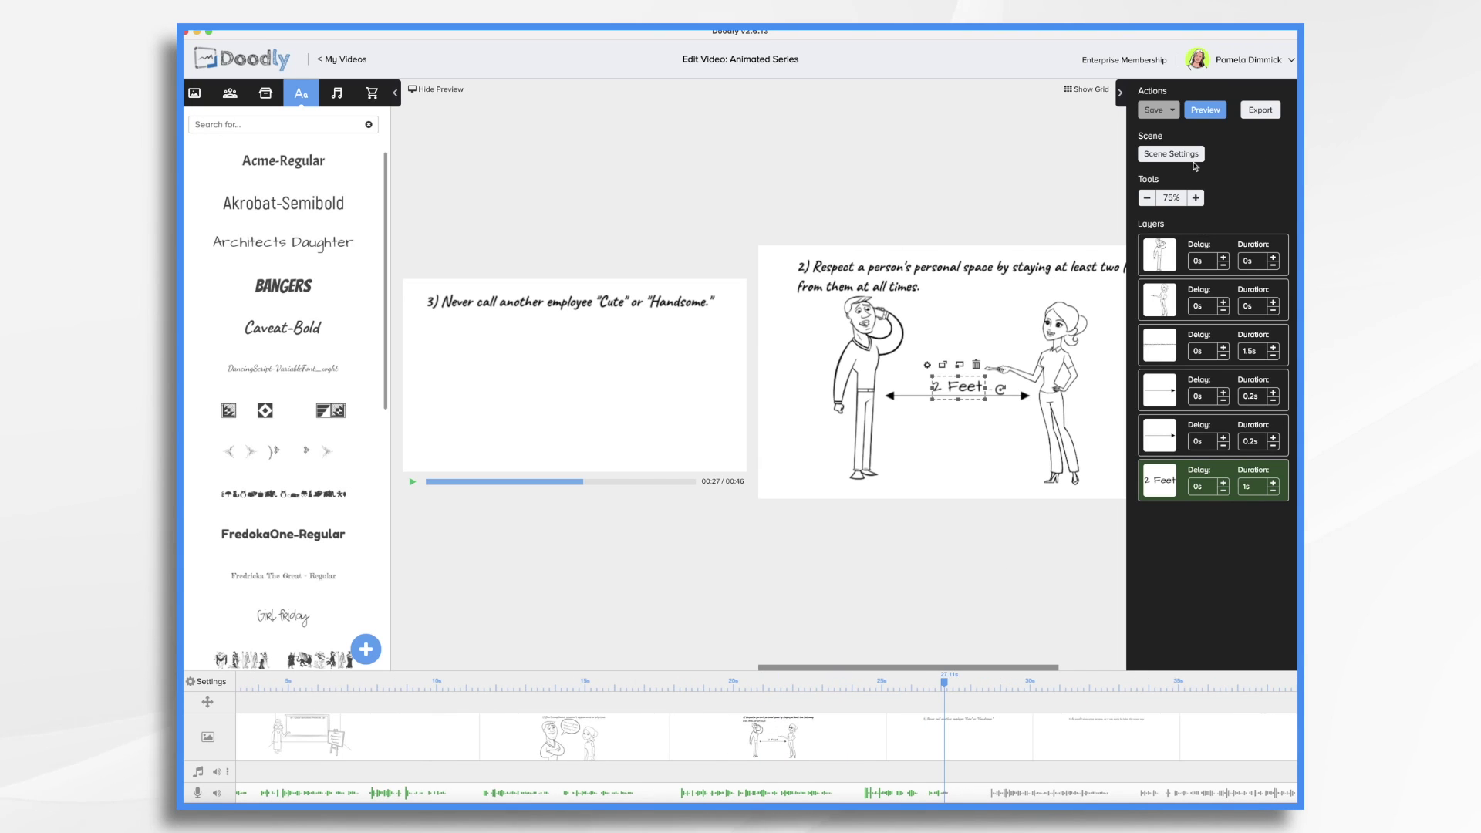
Correct the personal-space scene's extra end time from 3.5s to 3s and apply it
click(1173, 154)
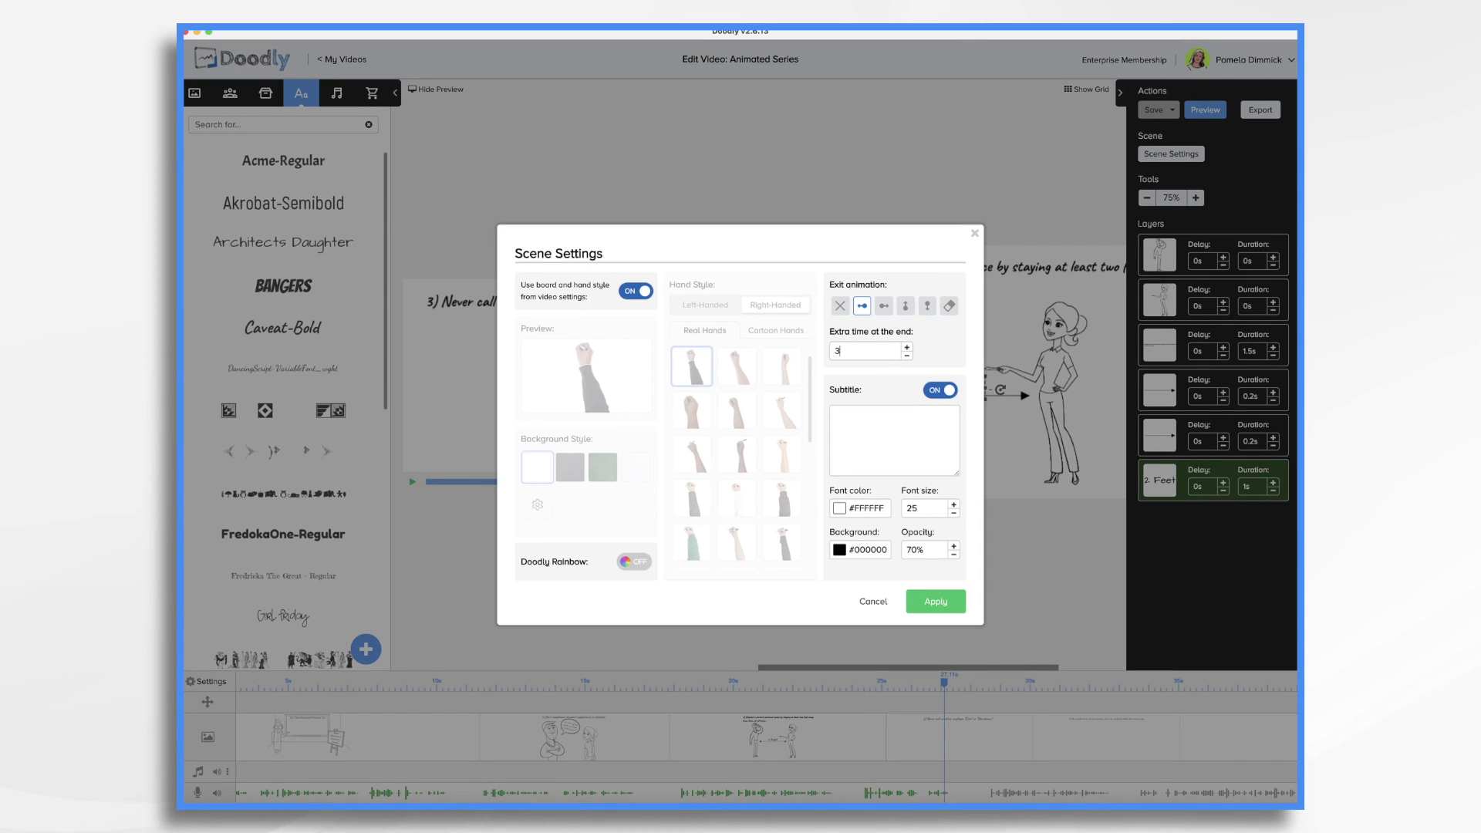
click(937, 603)
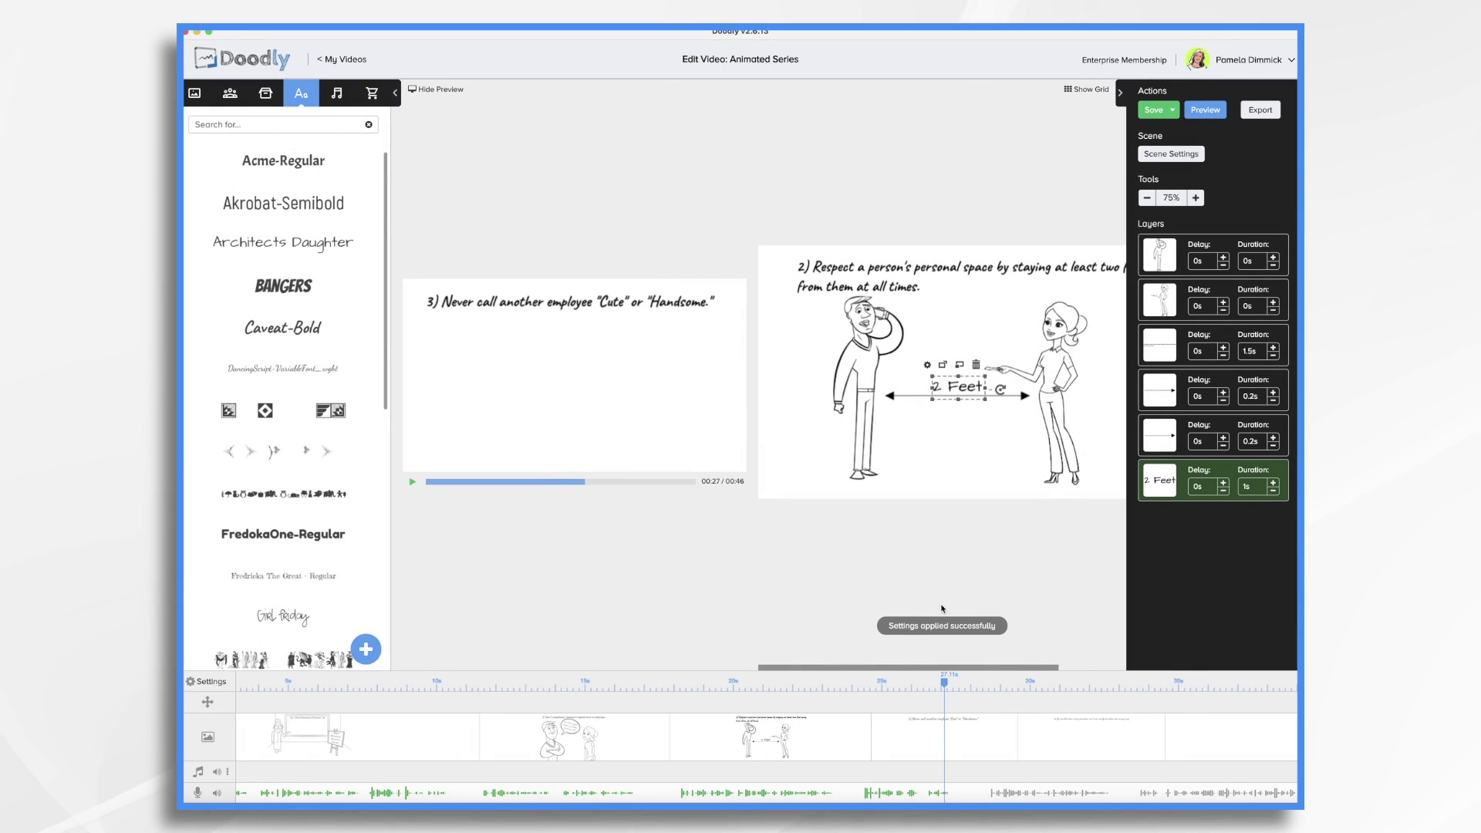
click(1171, 154)
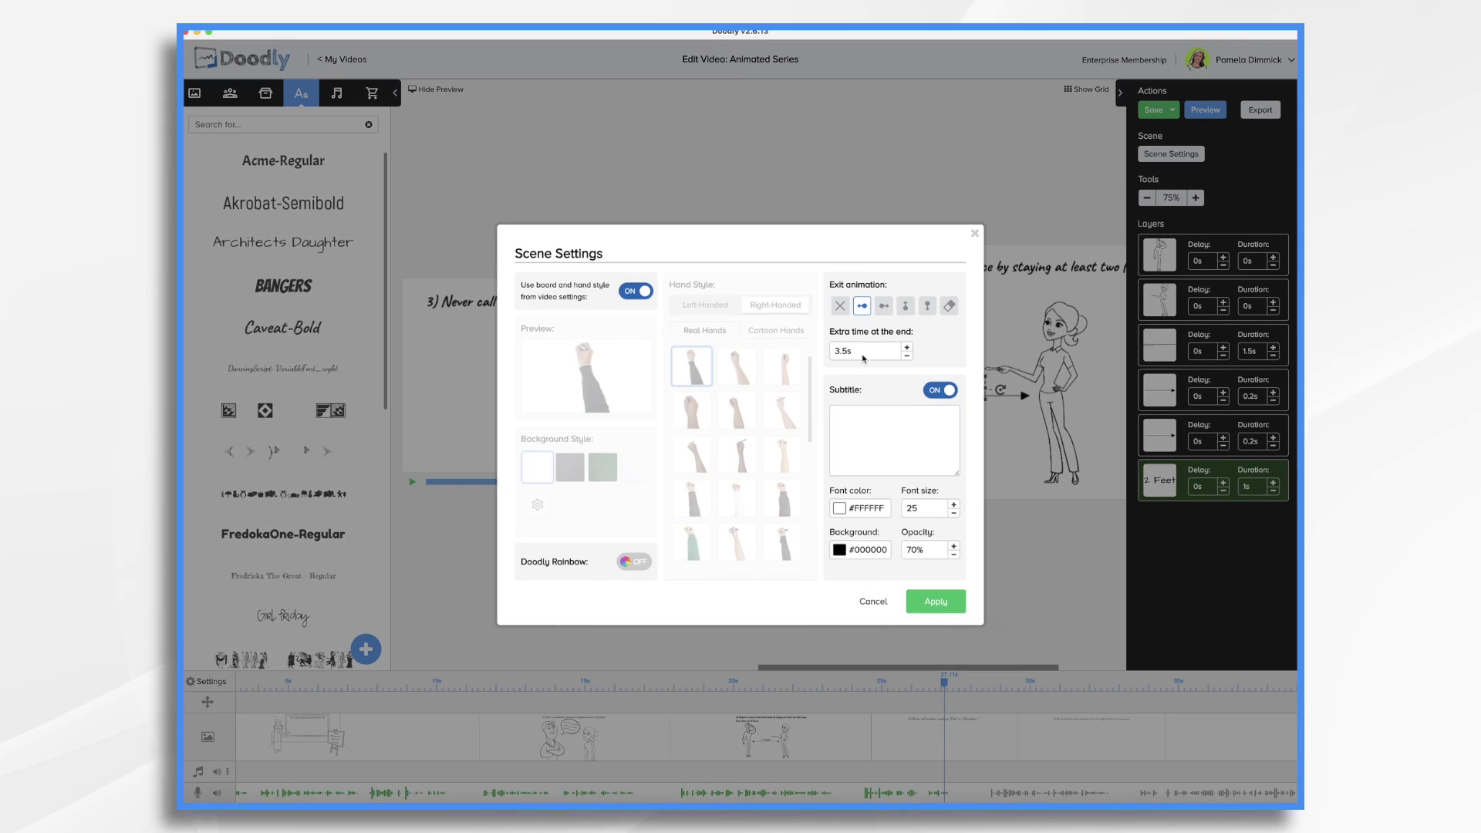
click(858, 358)
key(BackSpace)
key(BackSpace)
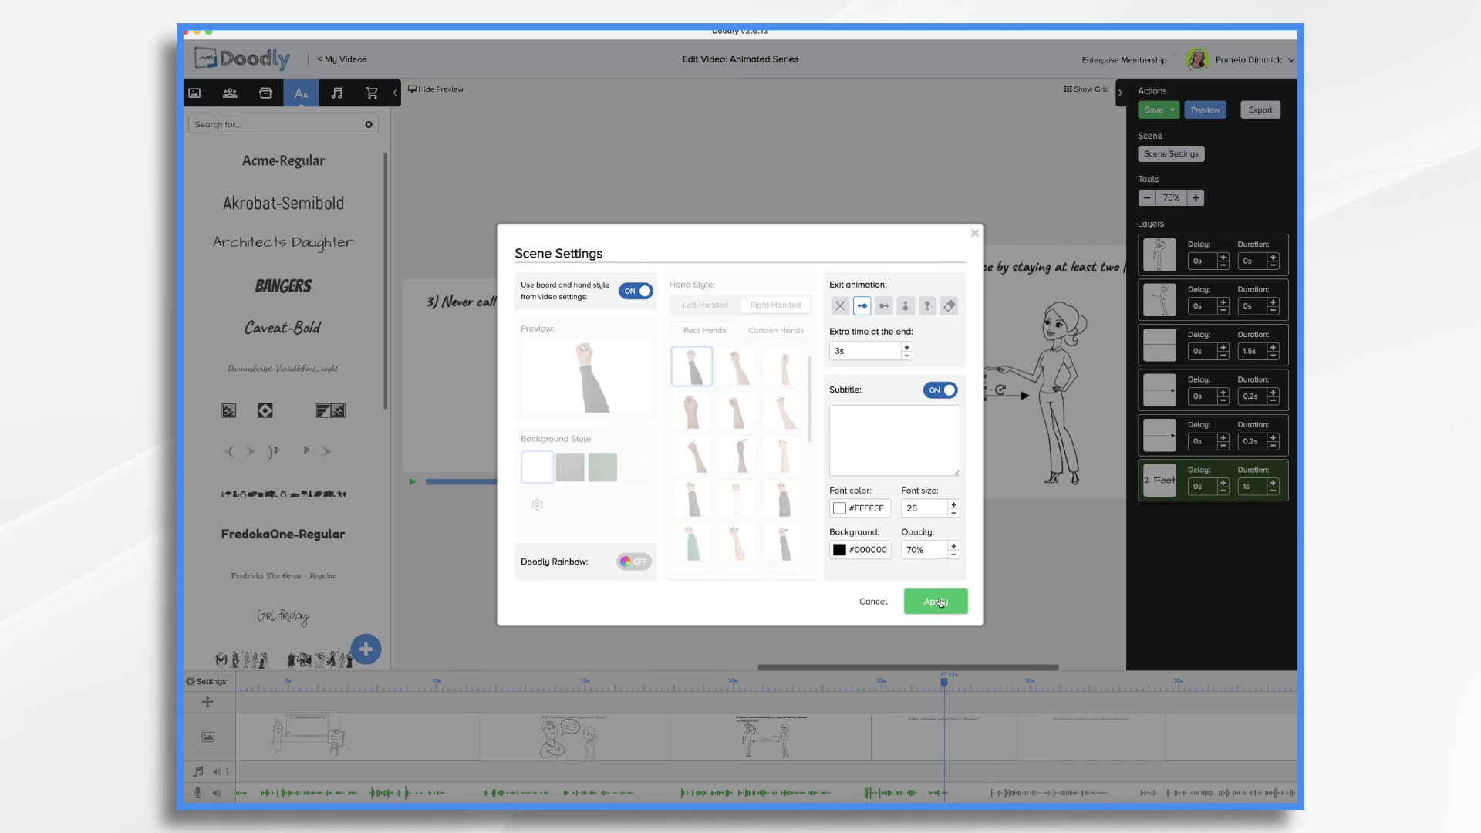
click(934, 600)
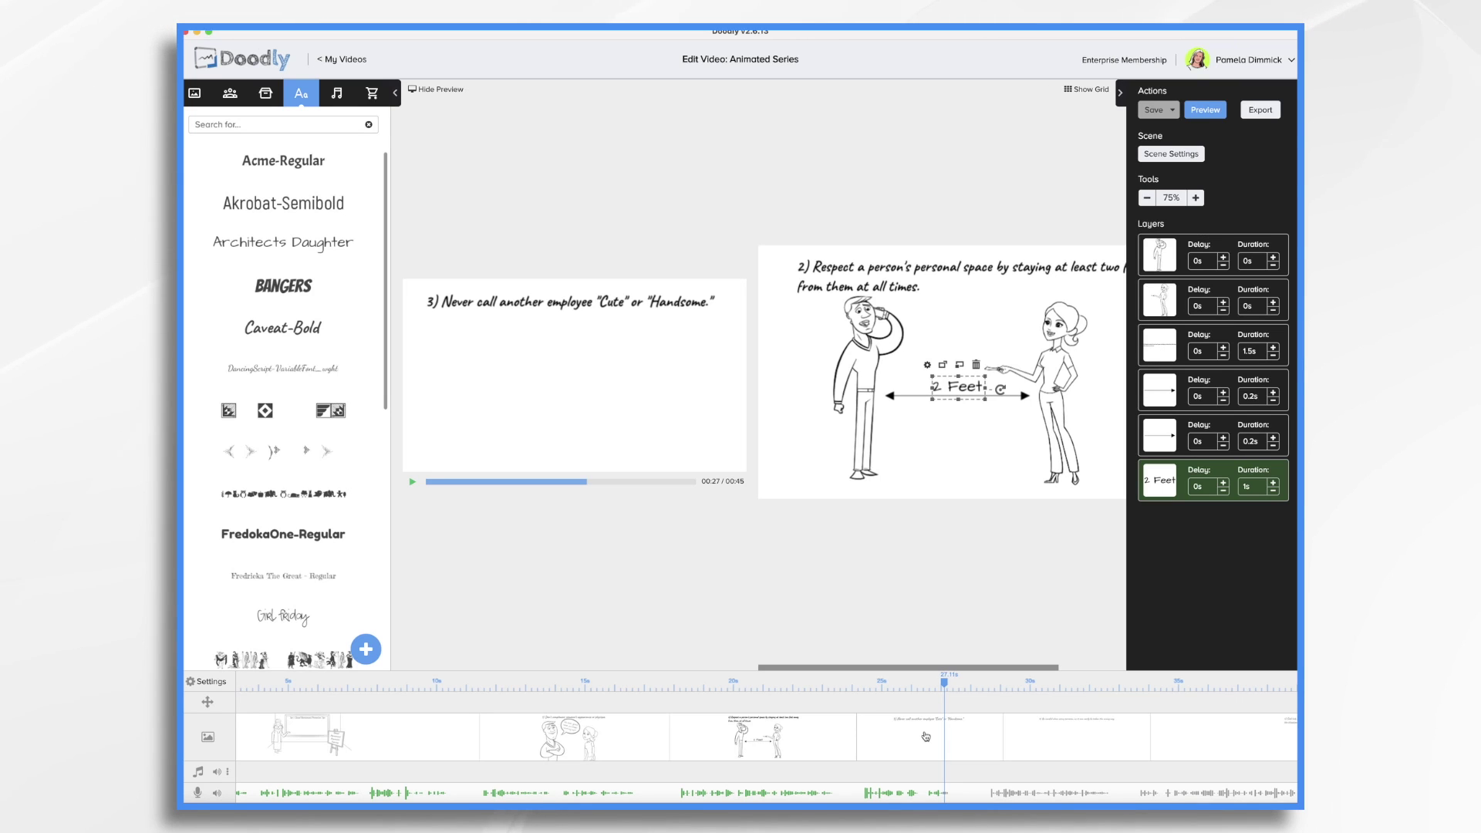
On the logo outro scene, add the contact e-mail address as text and the Mary On Phone character
click(1219, 737)
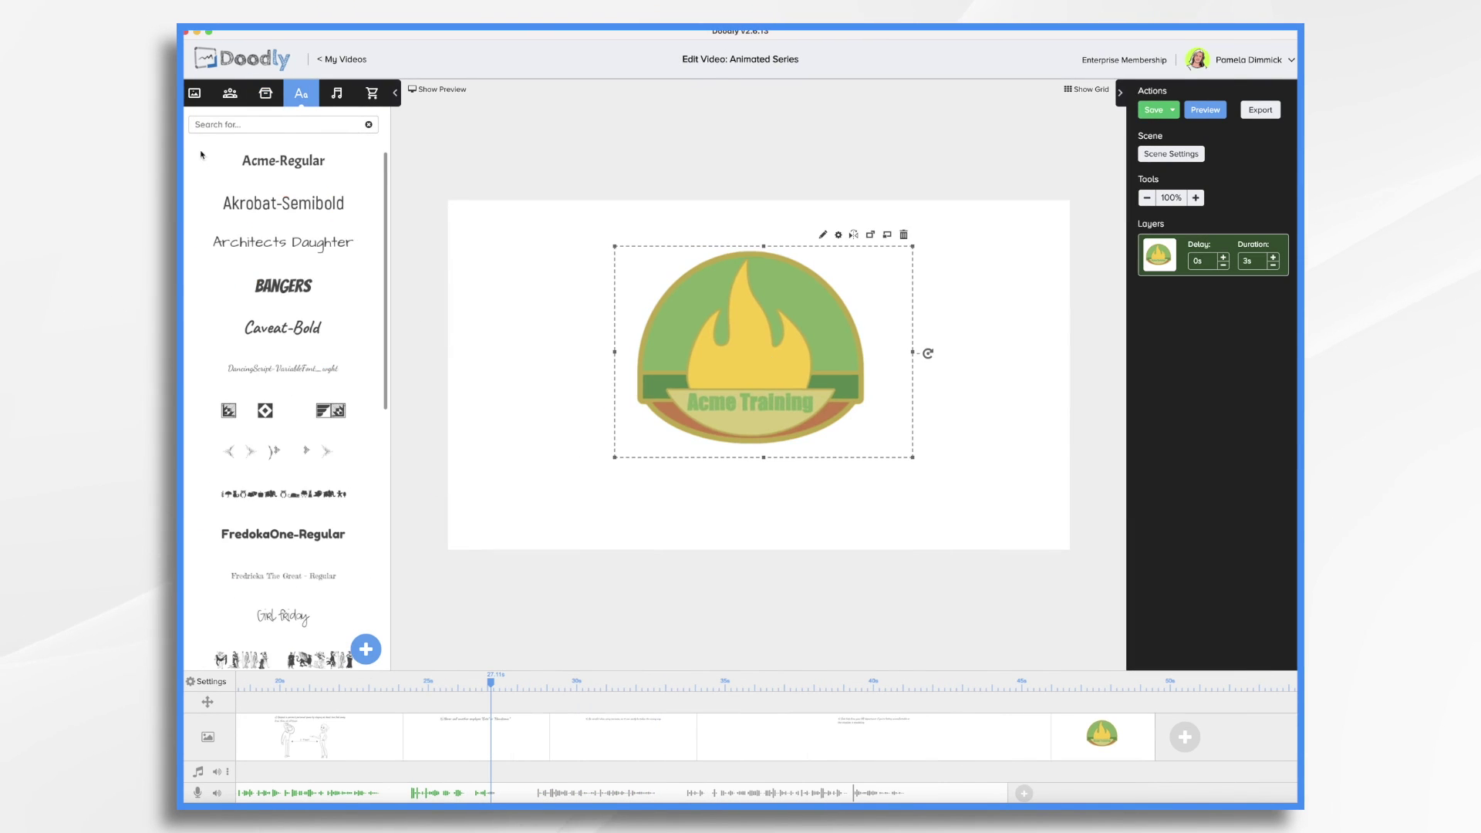
click(283, 327)
double_click(763, 502)
click(870, 530)
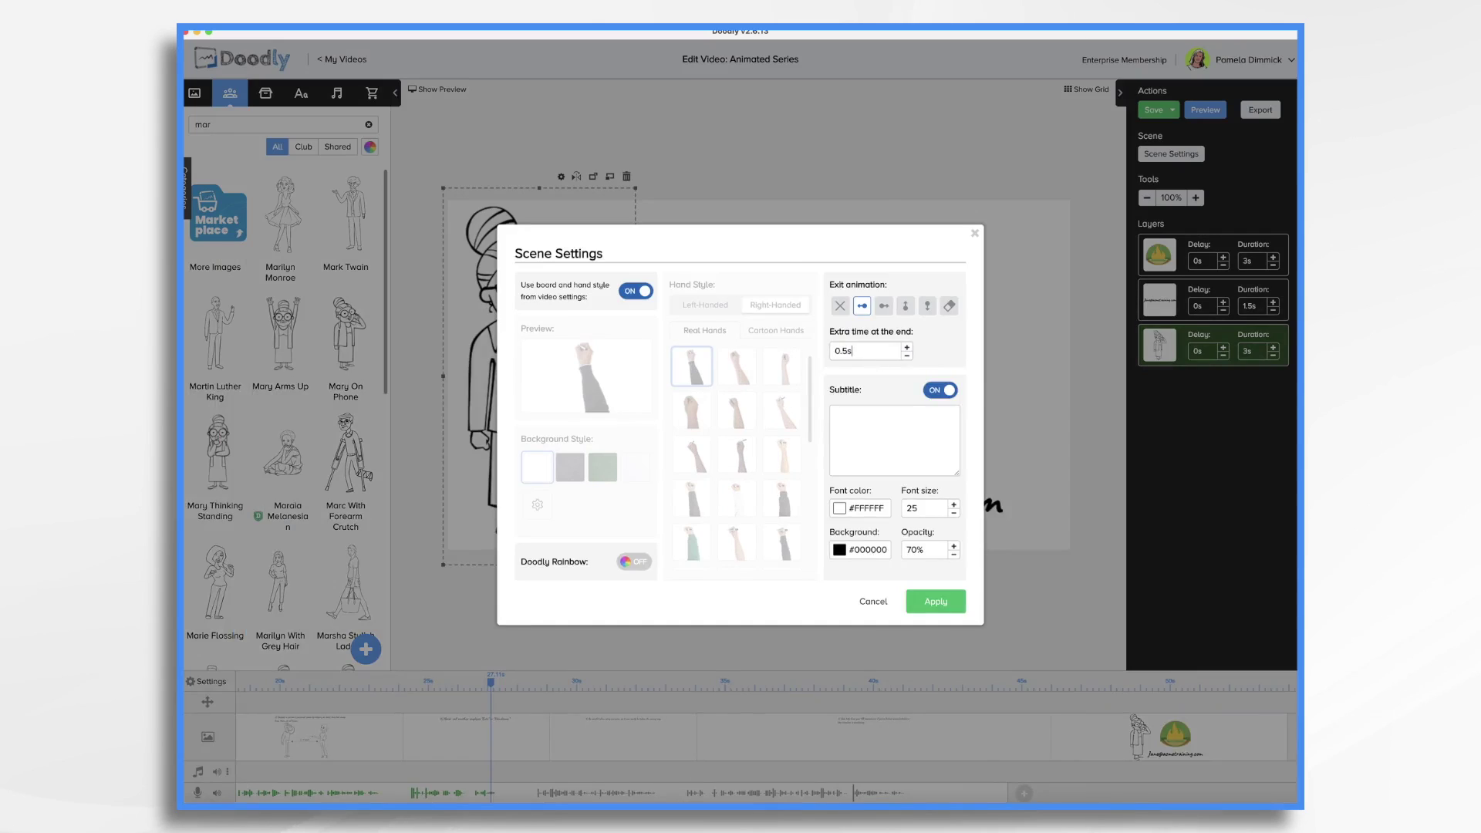
click(936, 599)
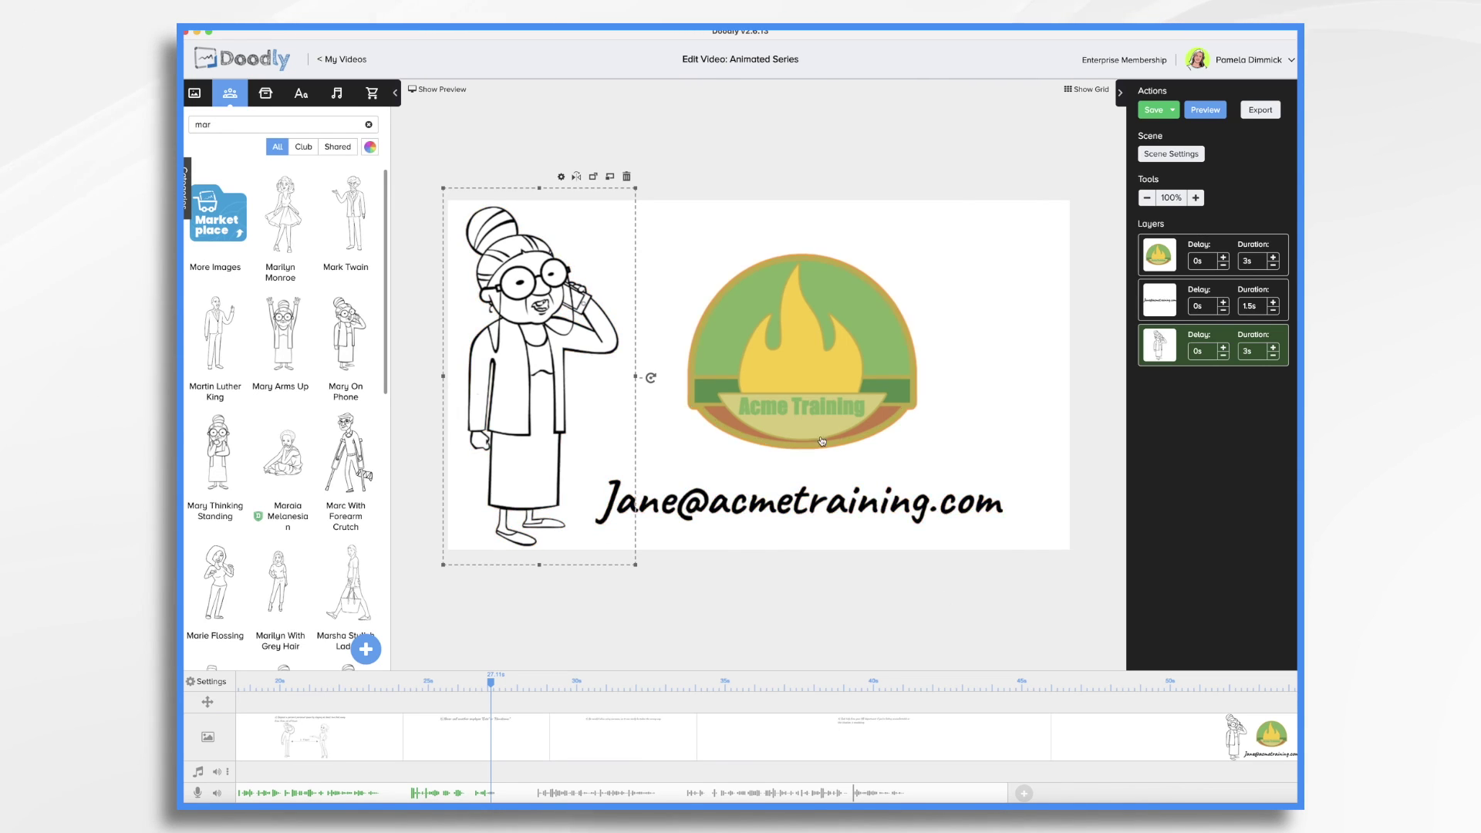
shift+click(1176, 303)
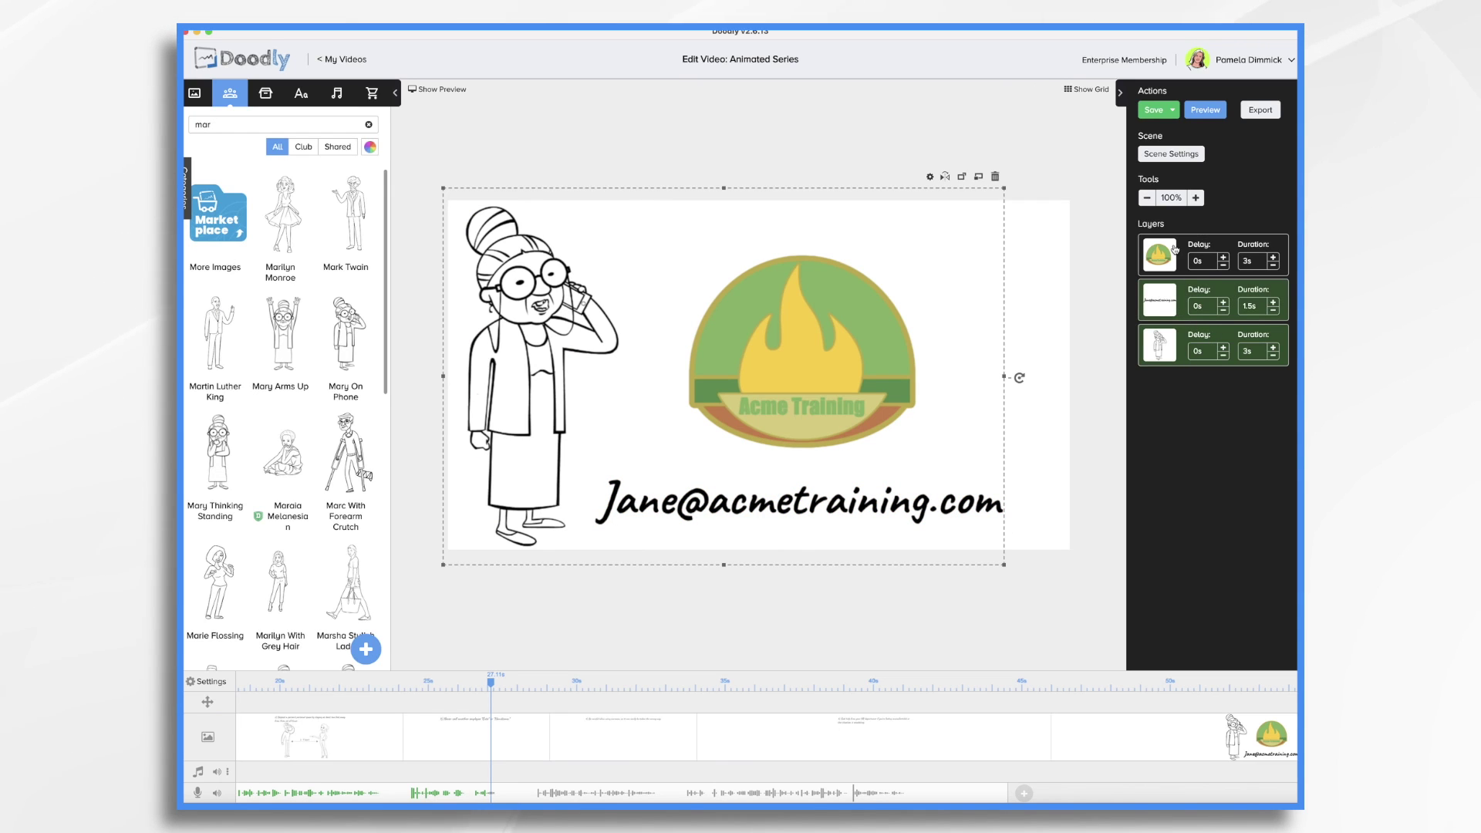
Select the character, logo and e-mail layers together, save Animated Series, and return to My Videos
shift+click(1174, 248)
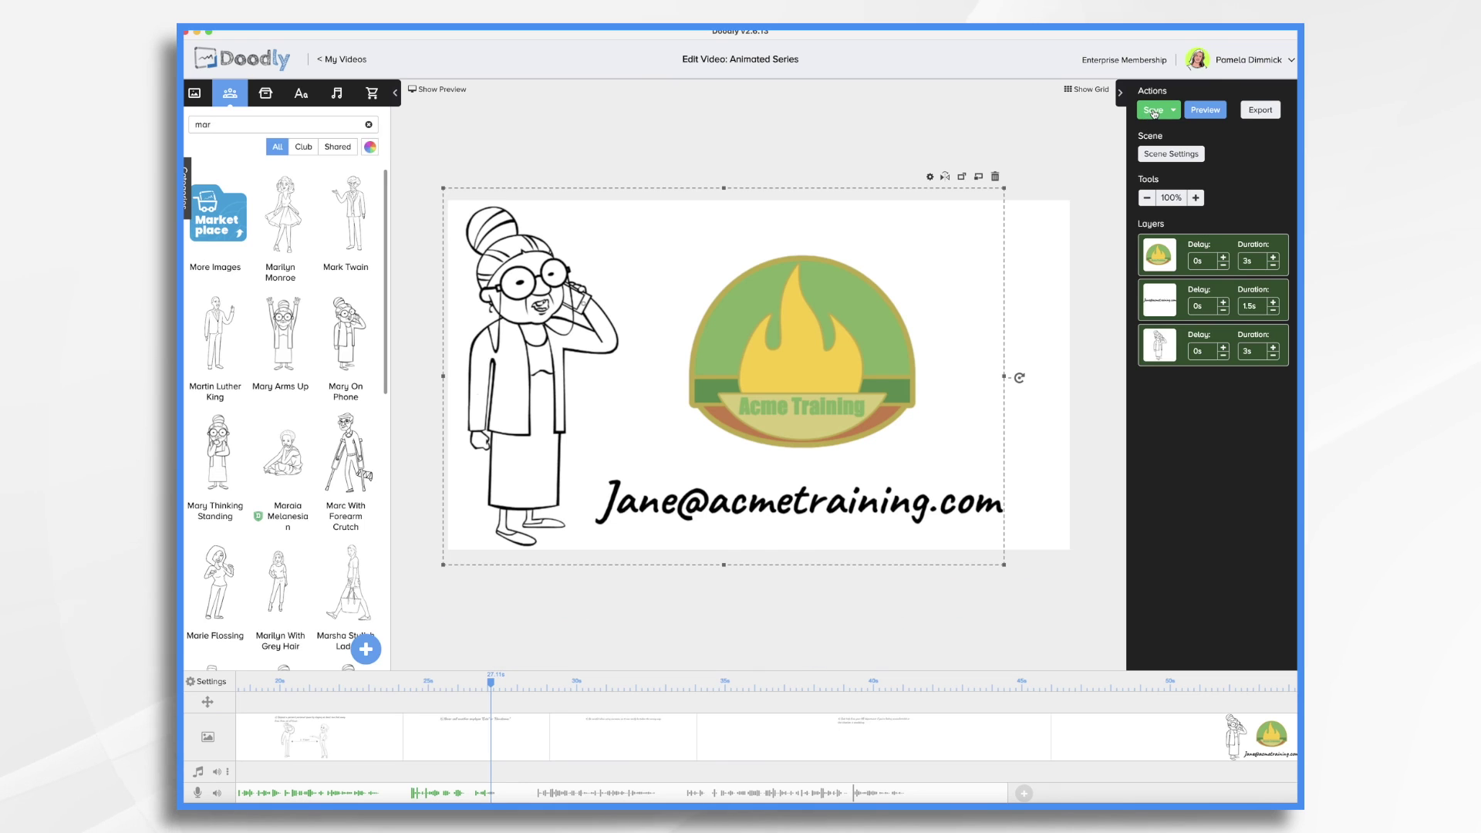
click(1154, 111)
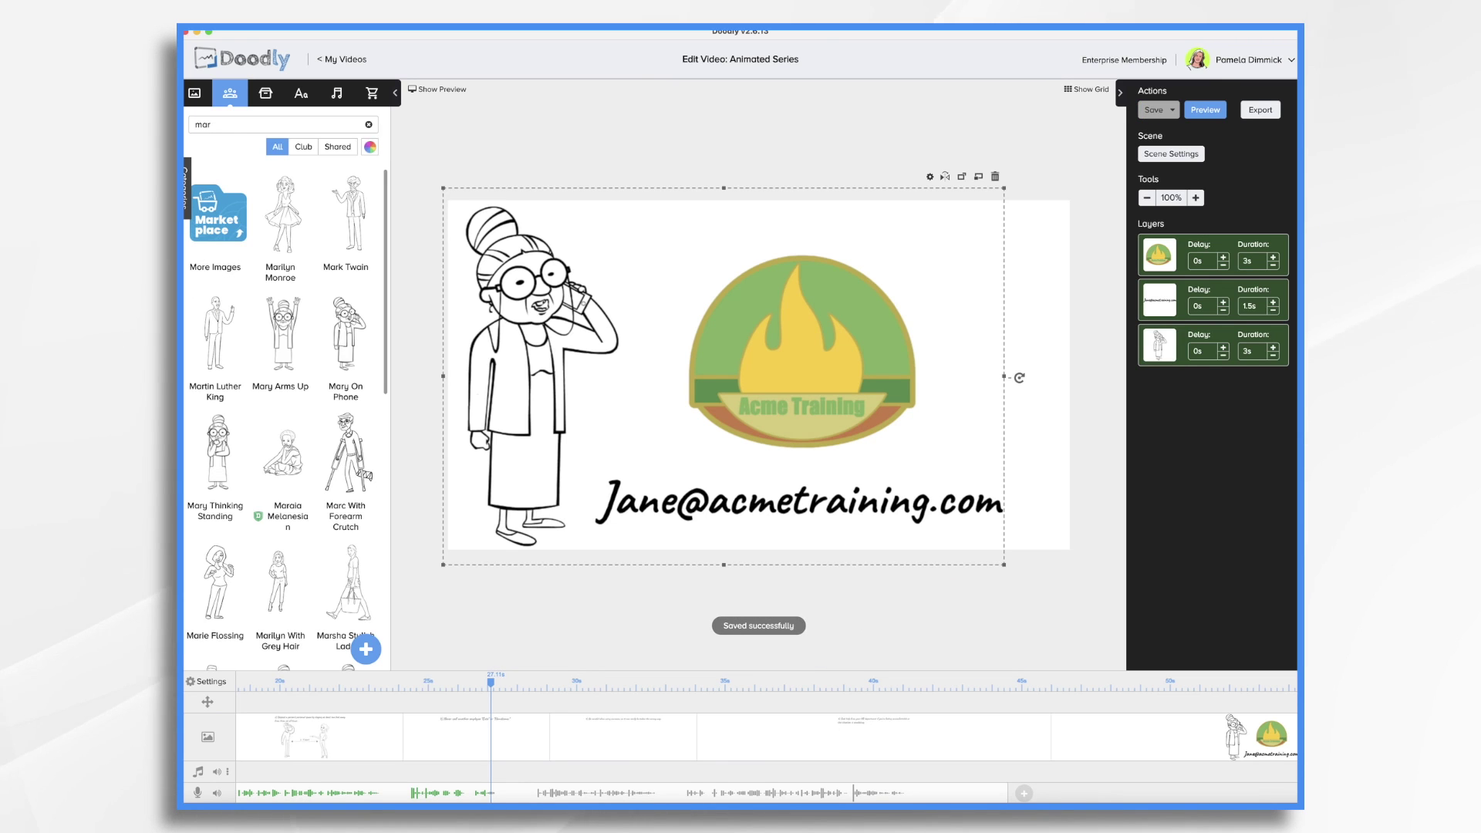
click(339, 60)
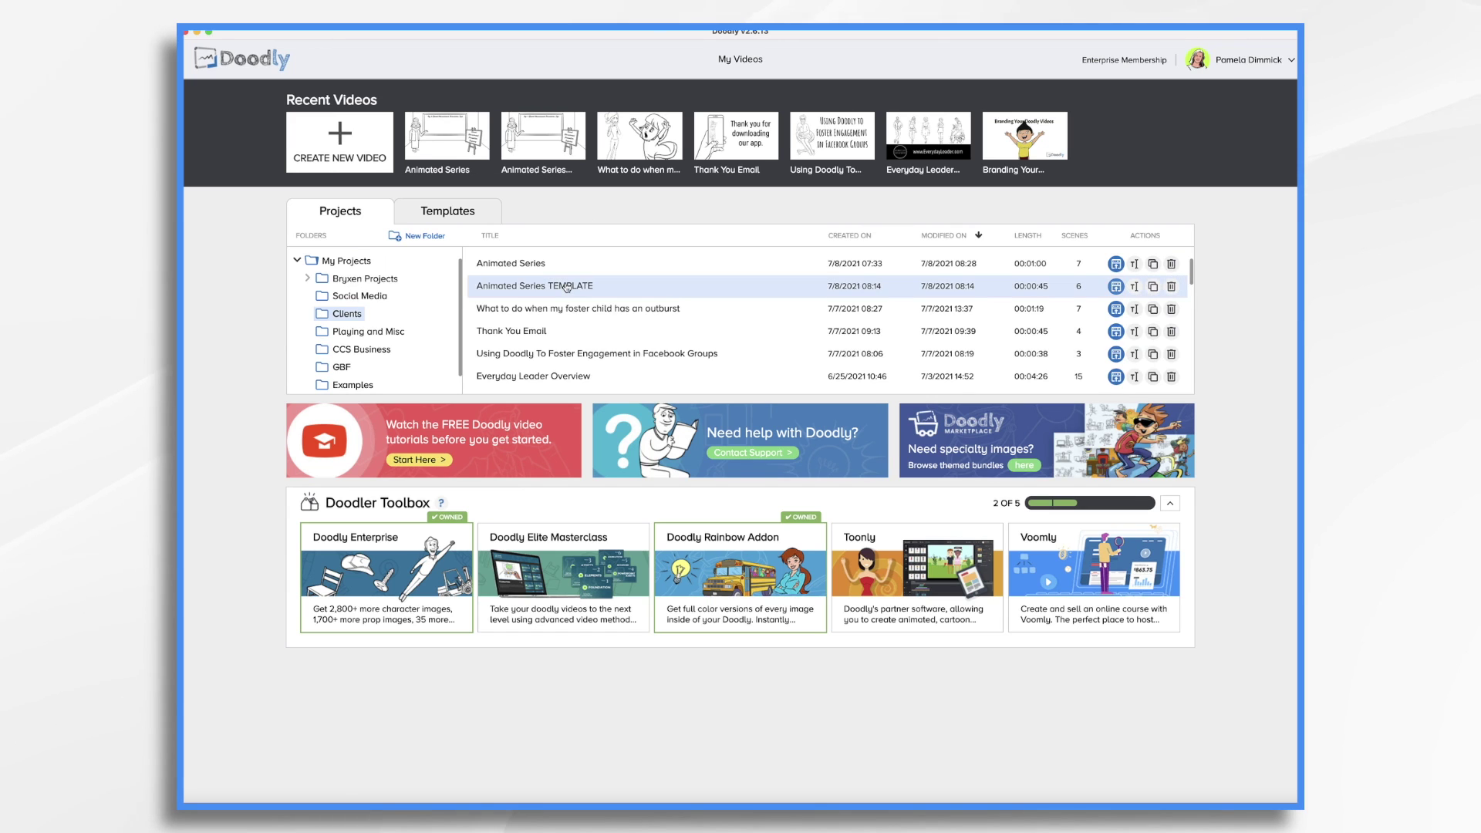
In Animated Series TEMPLATE, add a blank final scene, paste the three outro elements, and save
click(567, 287)
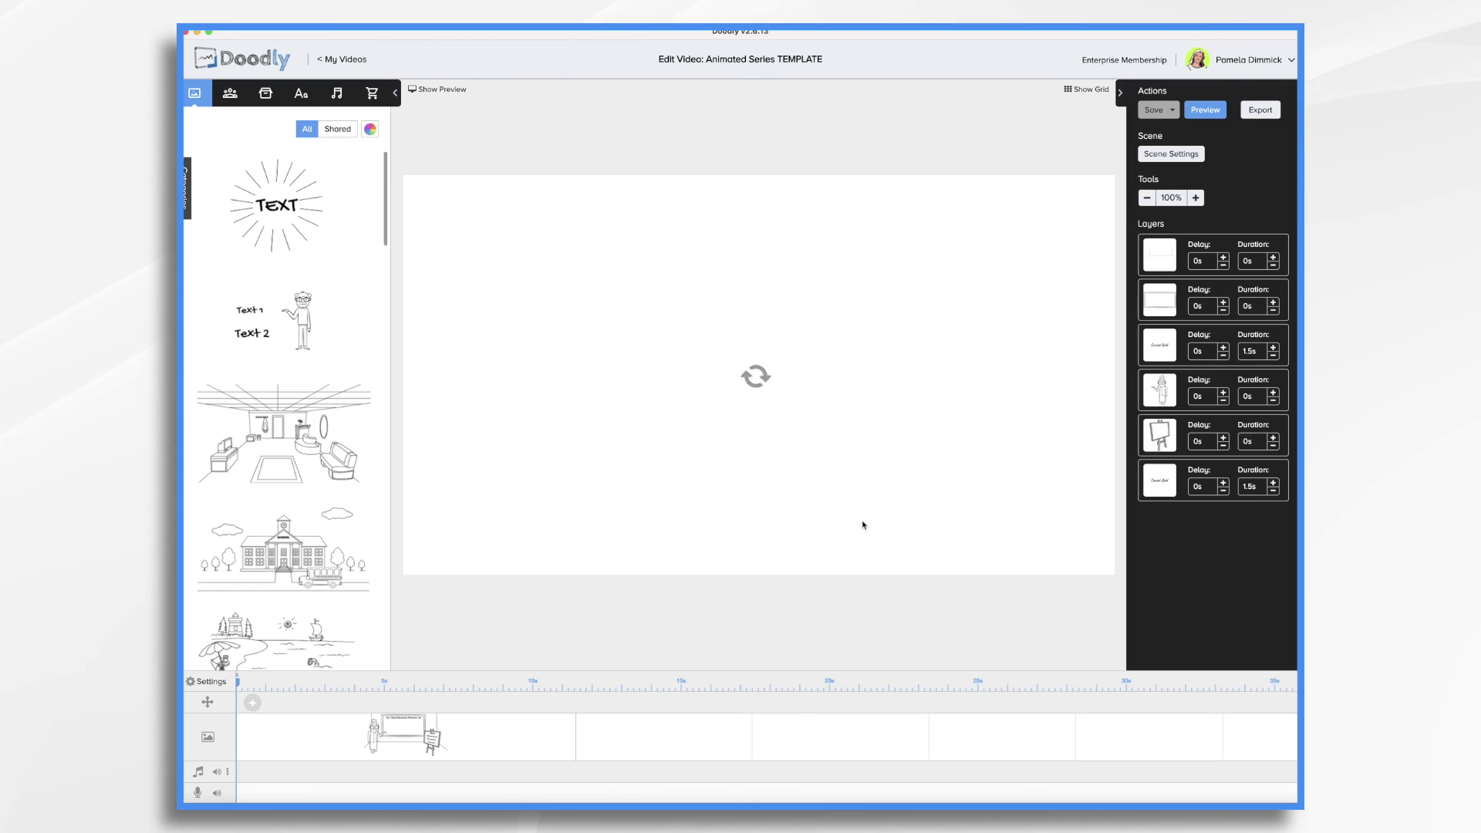
scroll(1113, 756, right, 5)
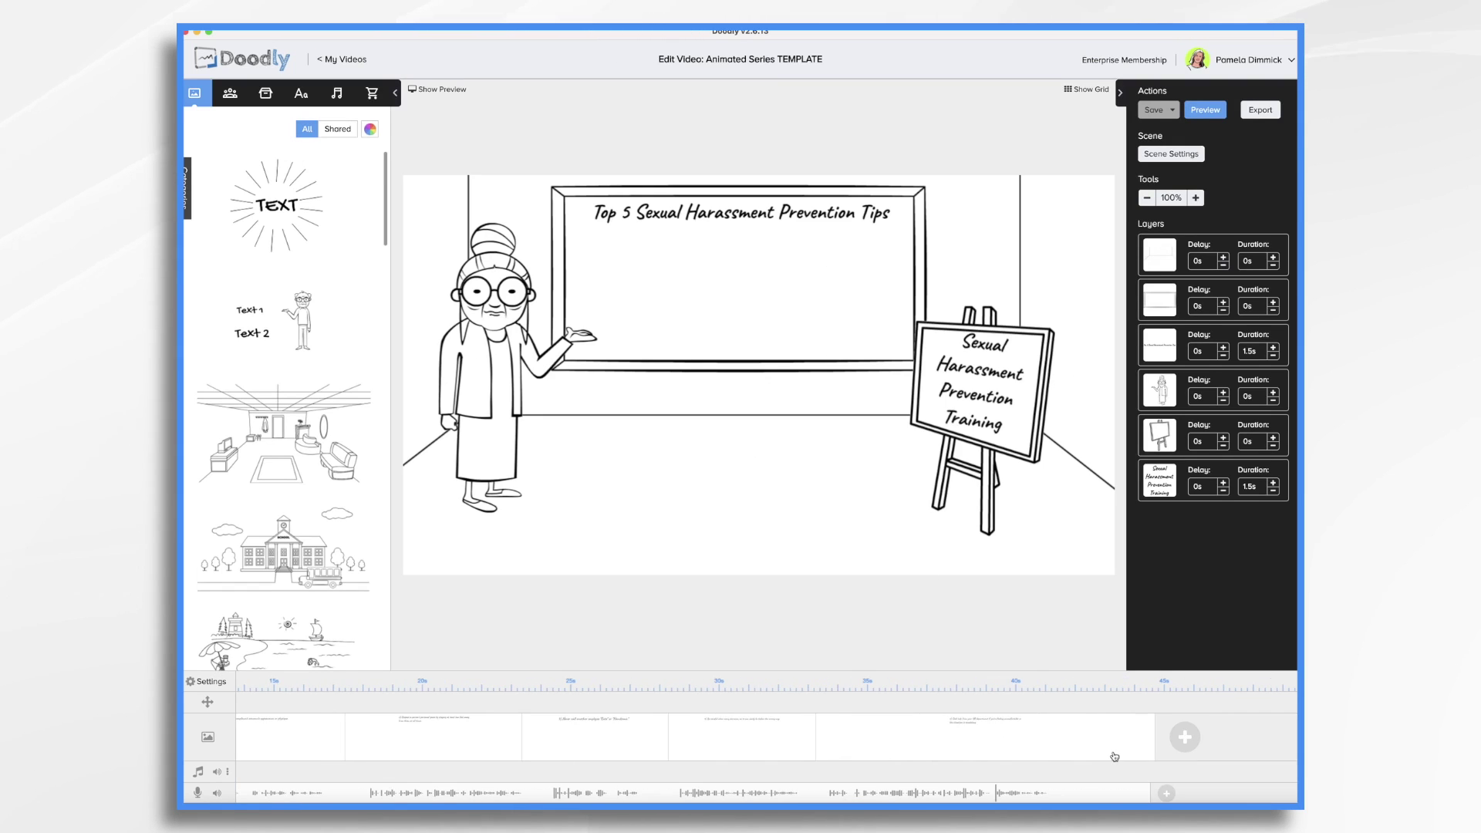
click(1194, 746)
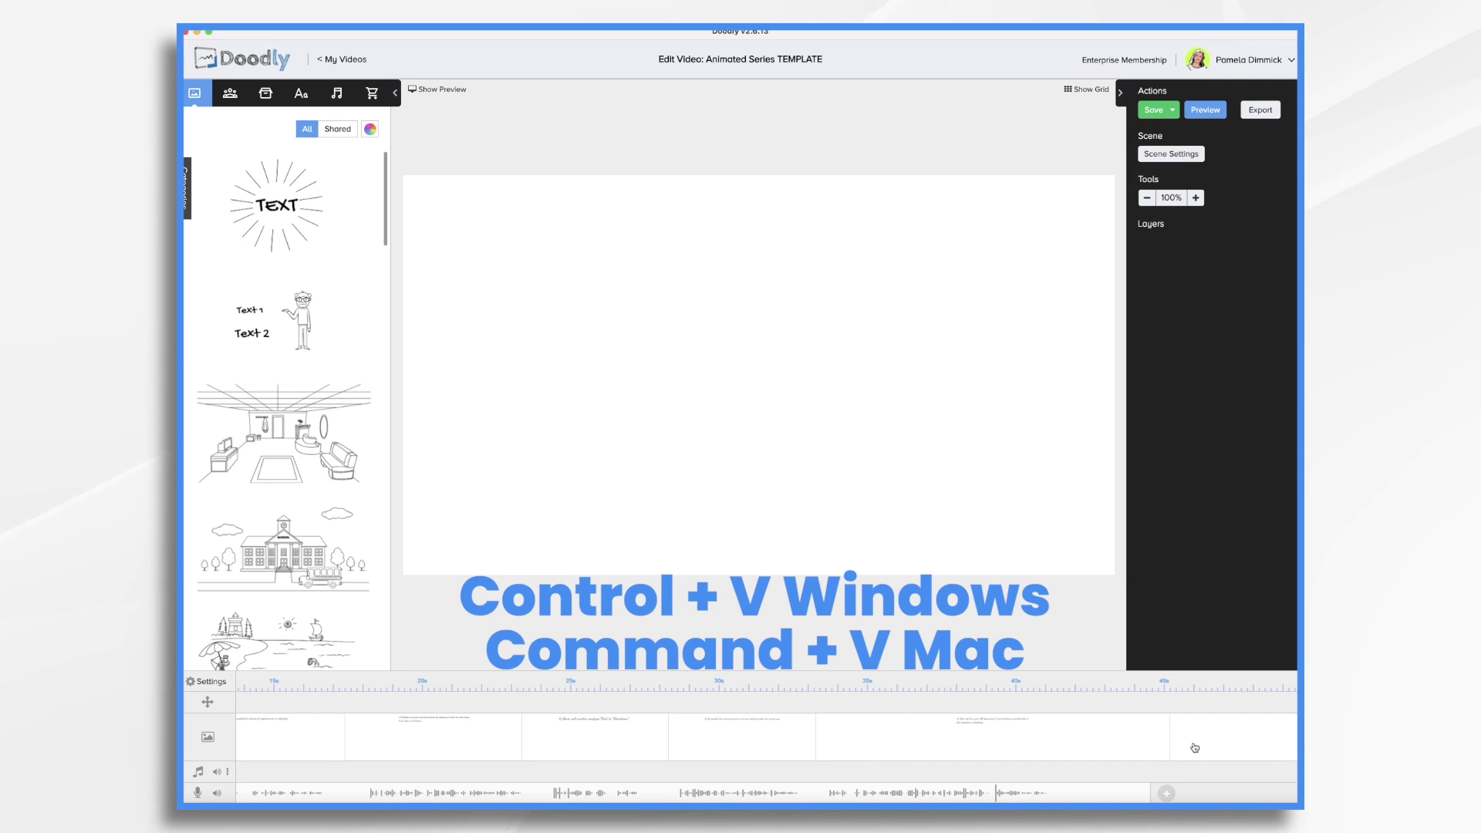
key(super+v)
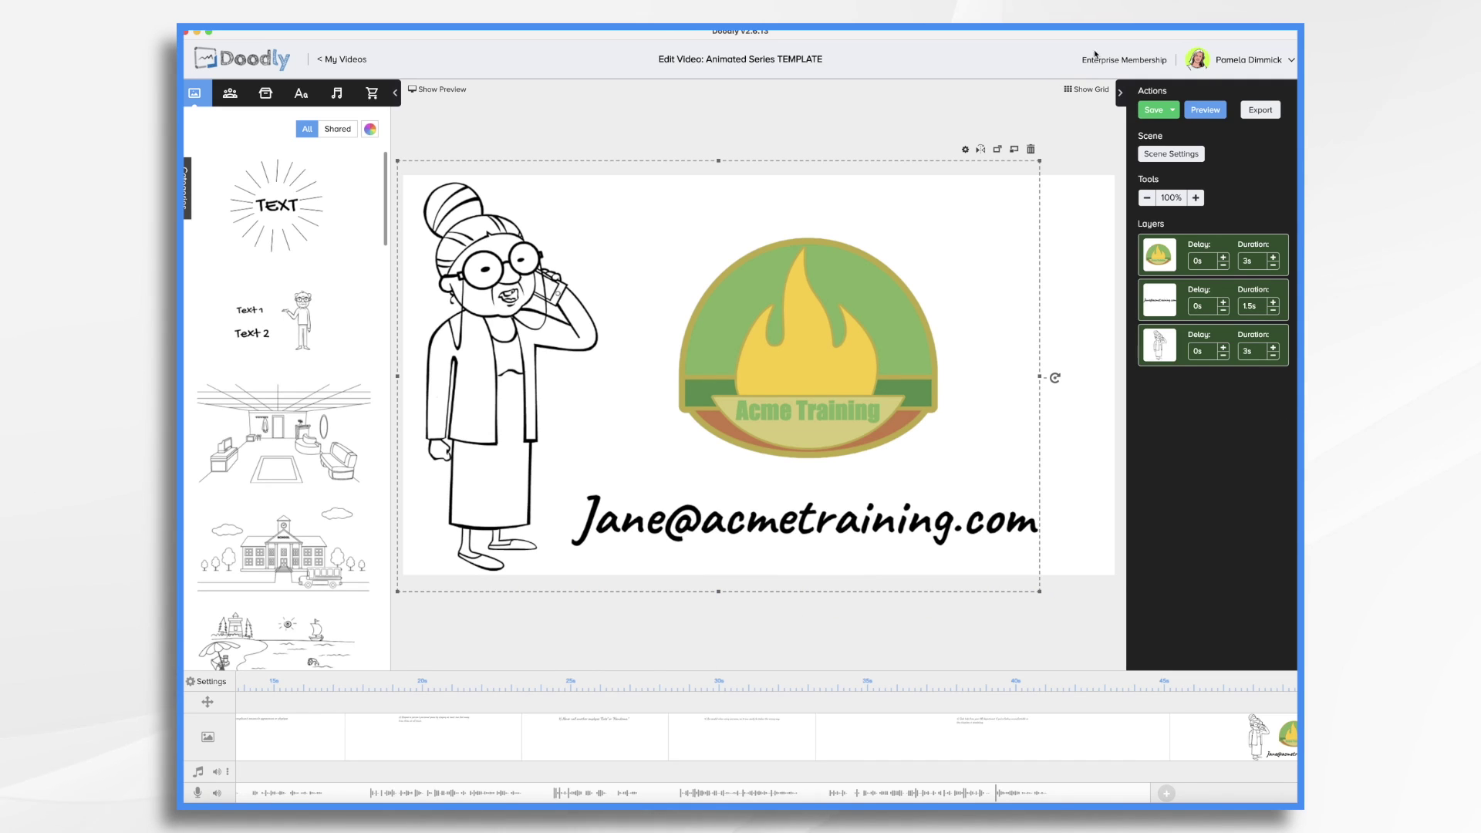
click(1168, 113)
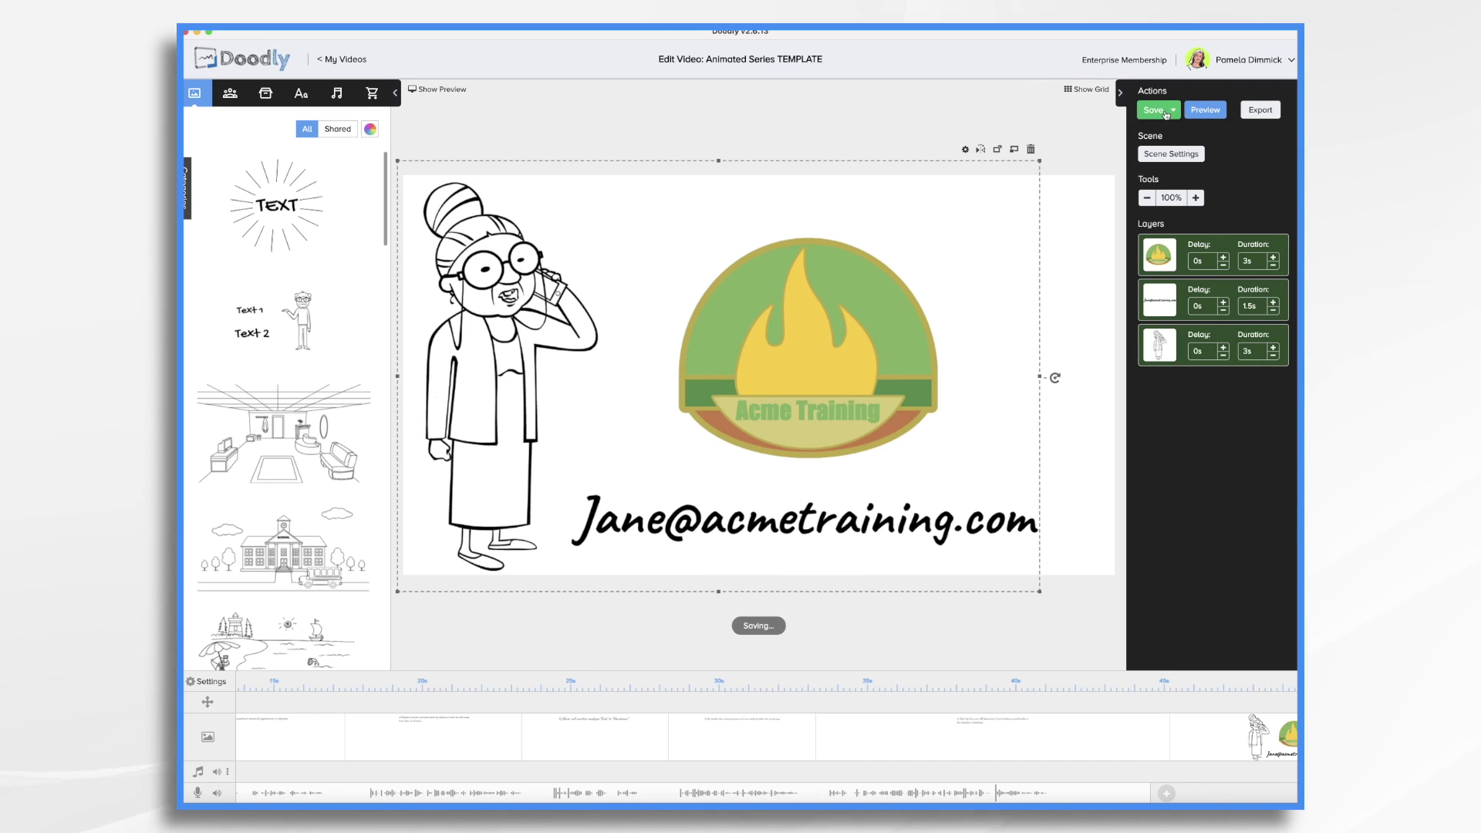